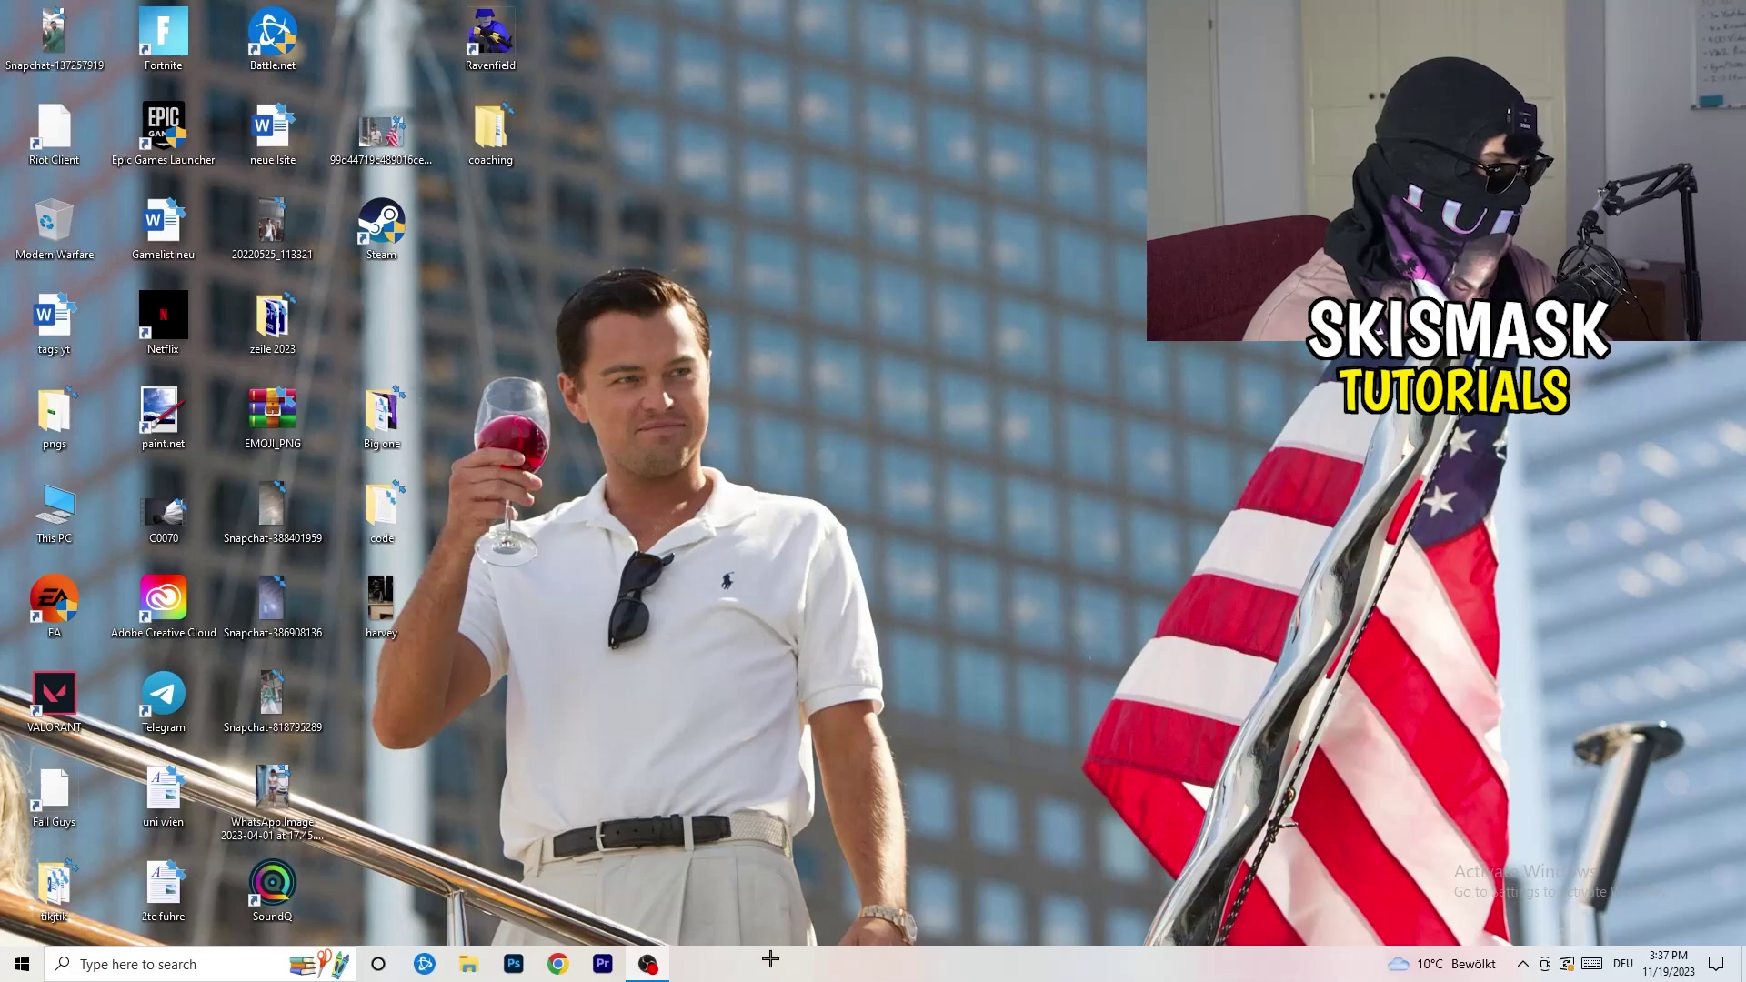
# Step: Open Task Manager from the taskbar and inspect Antimalware Service Executable's menu without ending it
pyautogui.rightClick(857, 963)
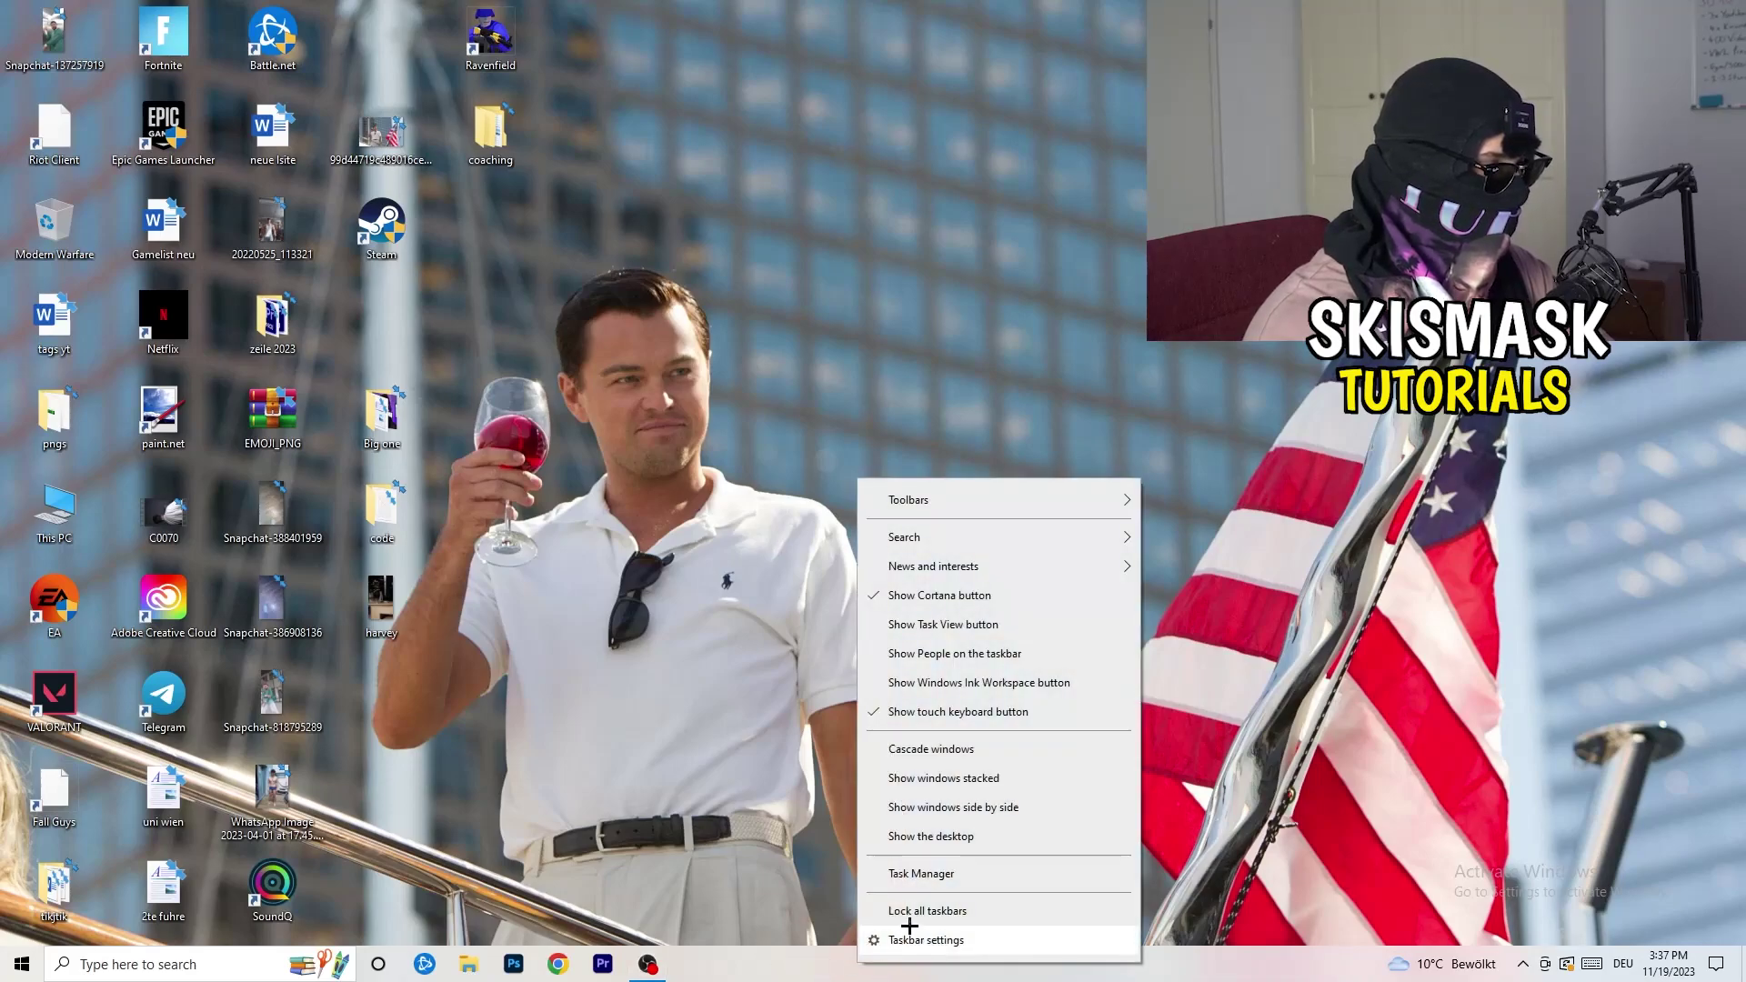
pyautogui.click(927, 875)
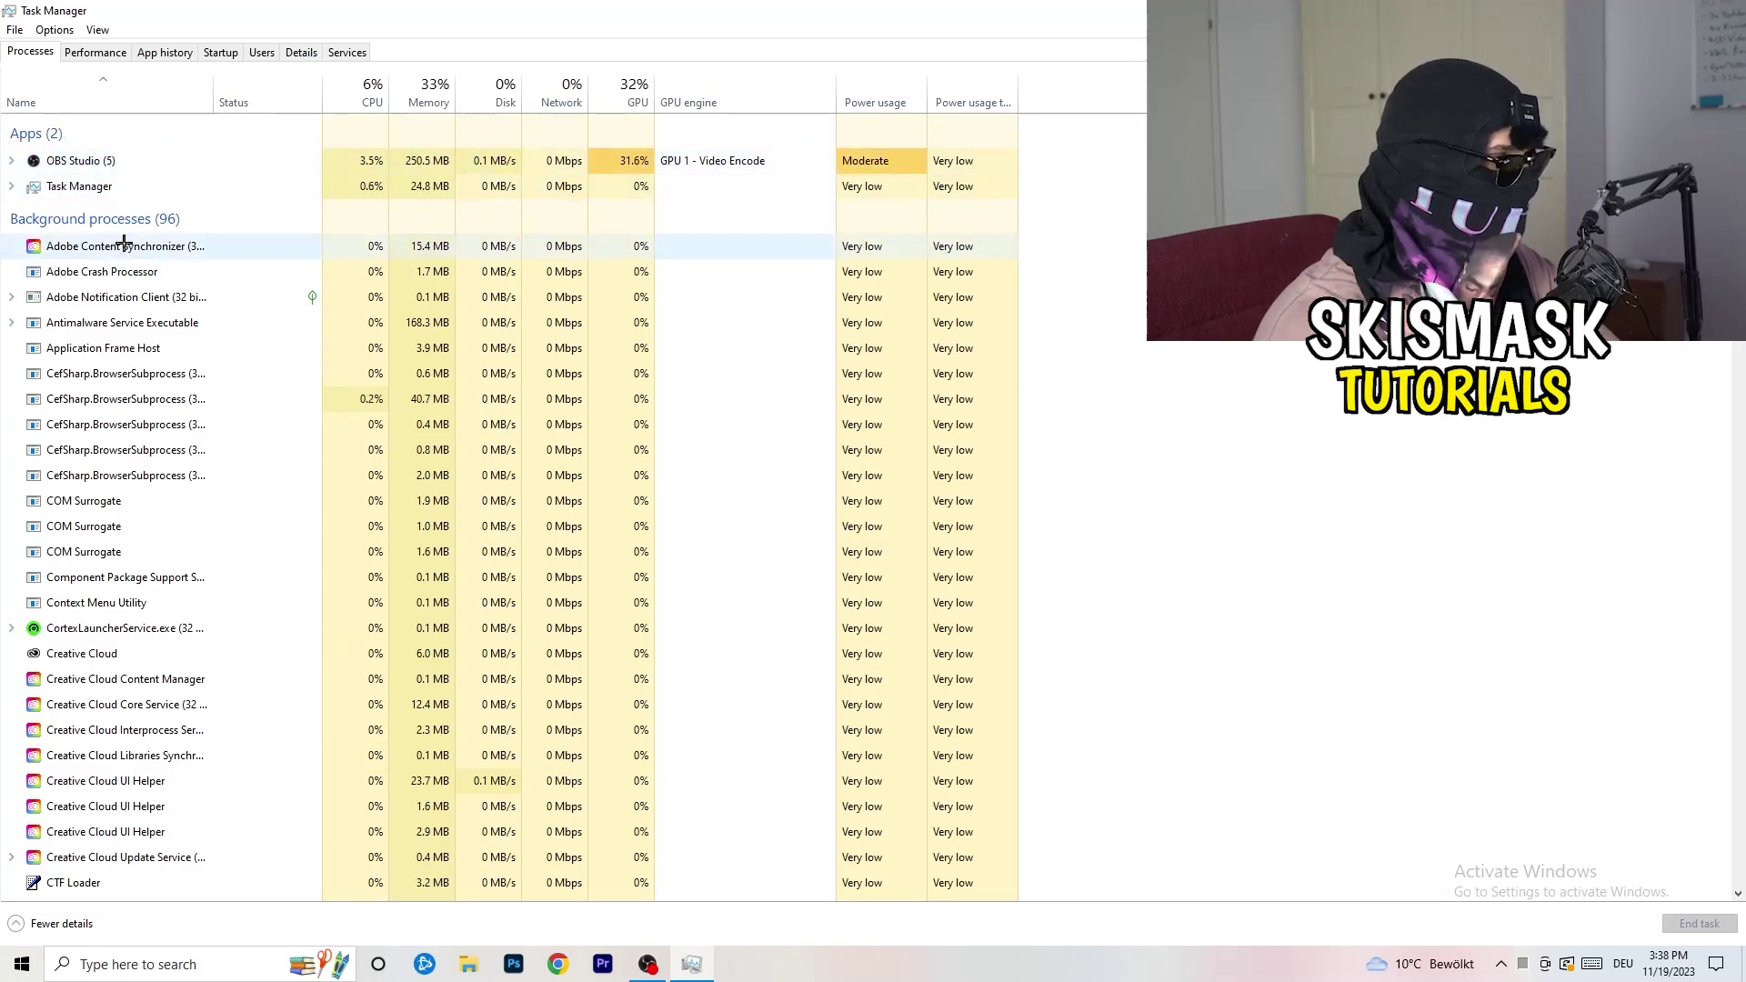
pyautogui.rightClick(448, 320)
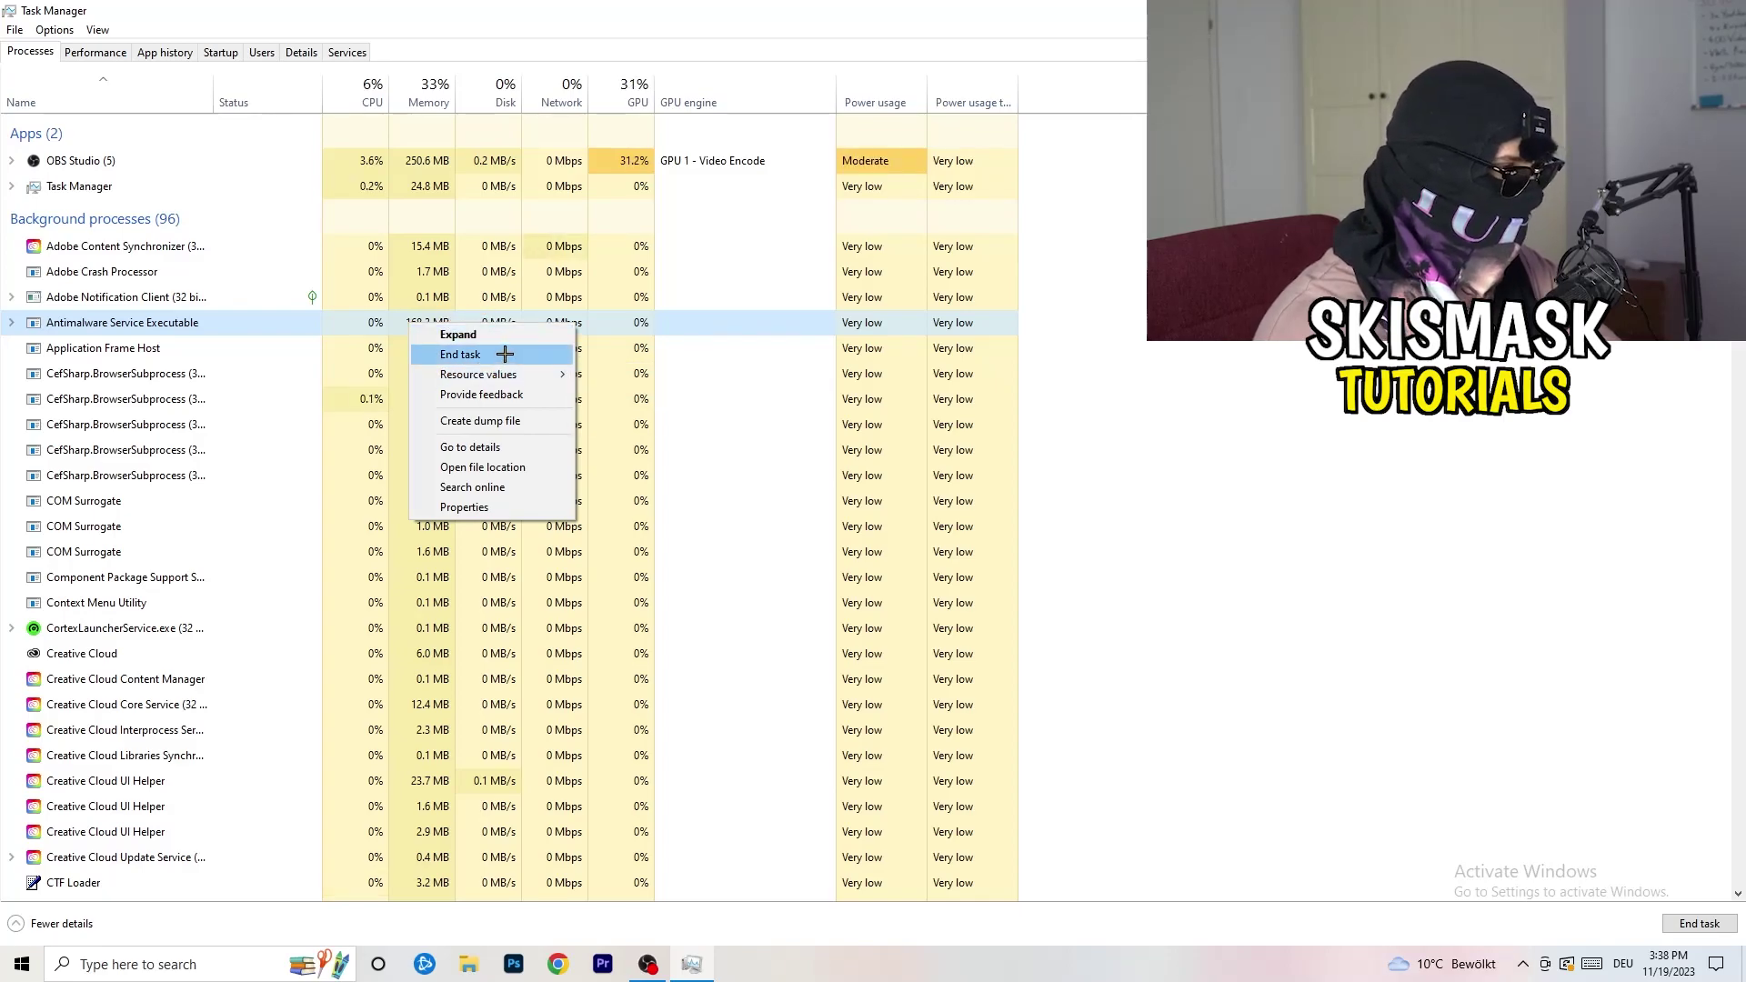
pyautogui.click(505, 353)
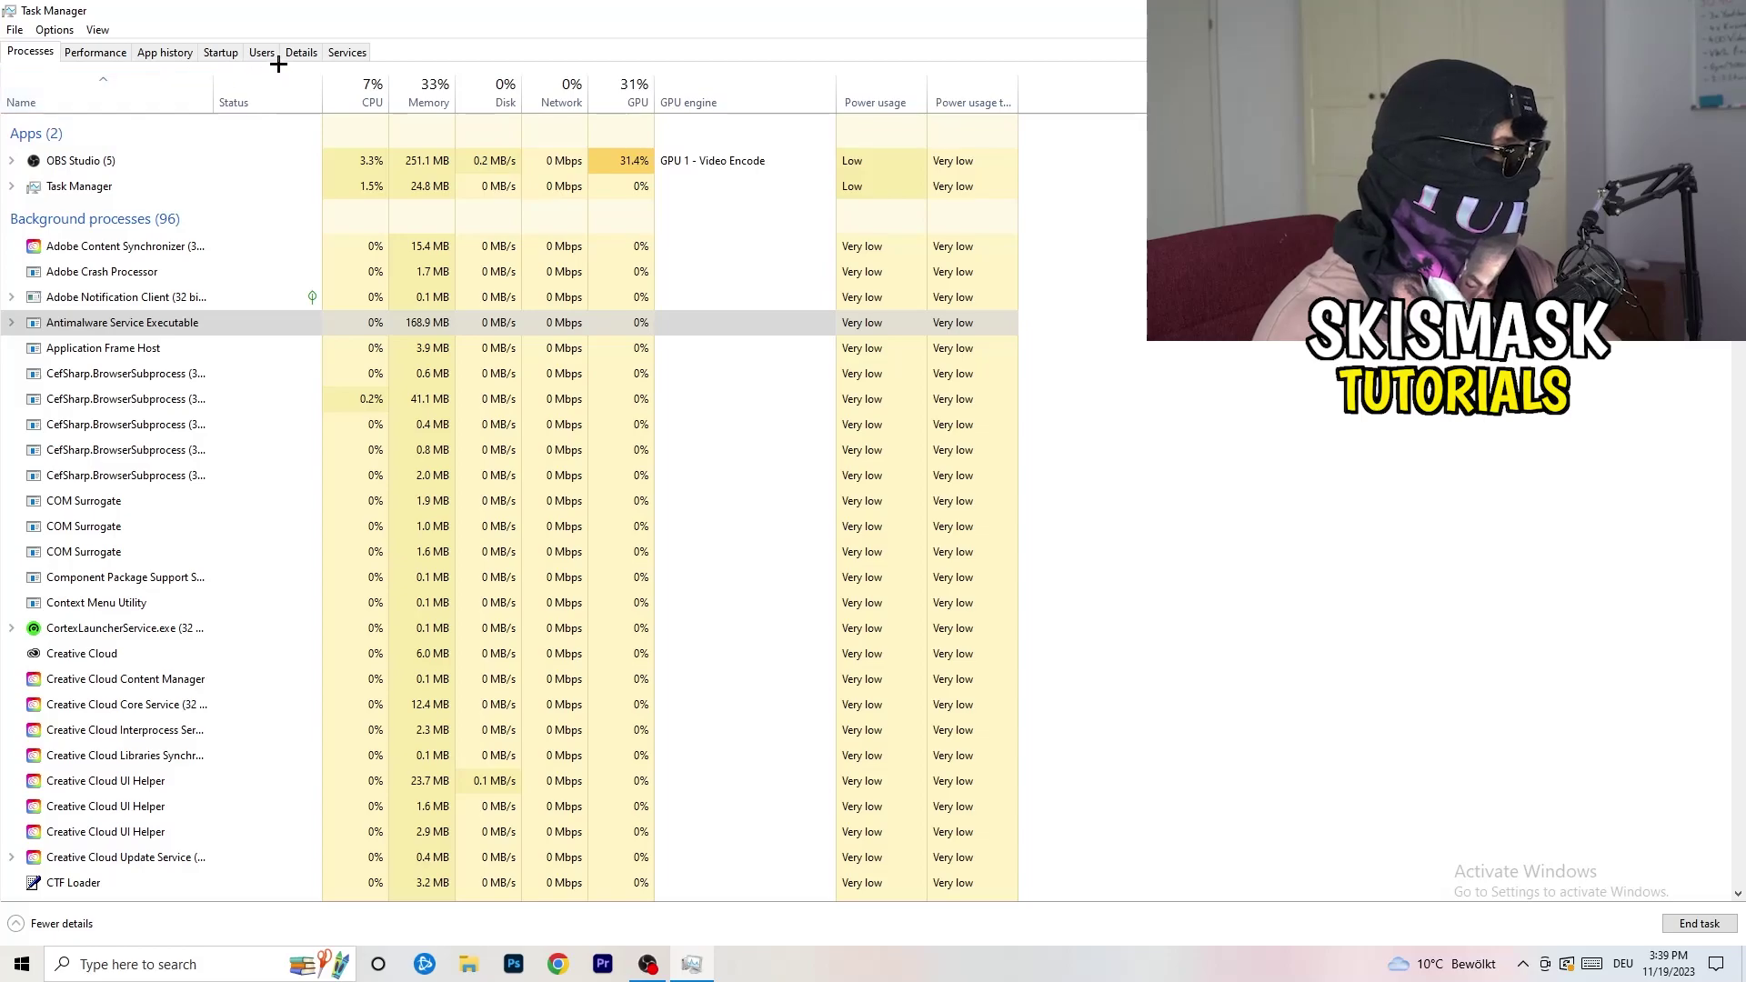
# Step: Review the Dropbox, EA and File Association Helper startup entries without changing them, then view Performance
pyautogui.click(223, 53)
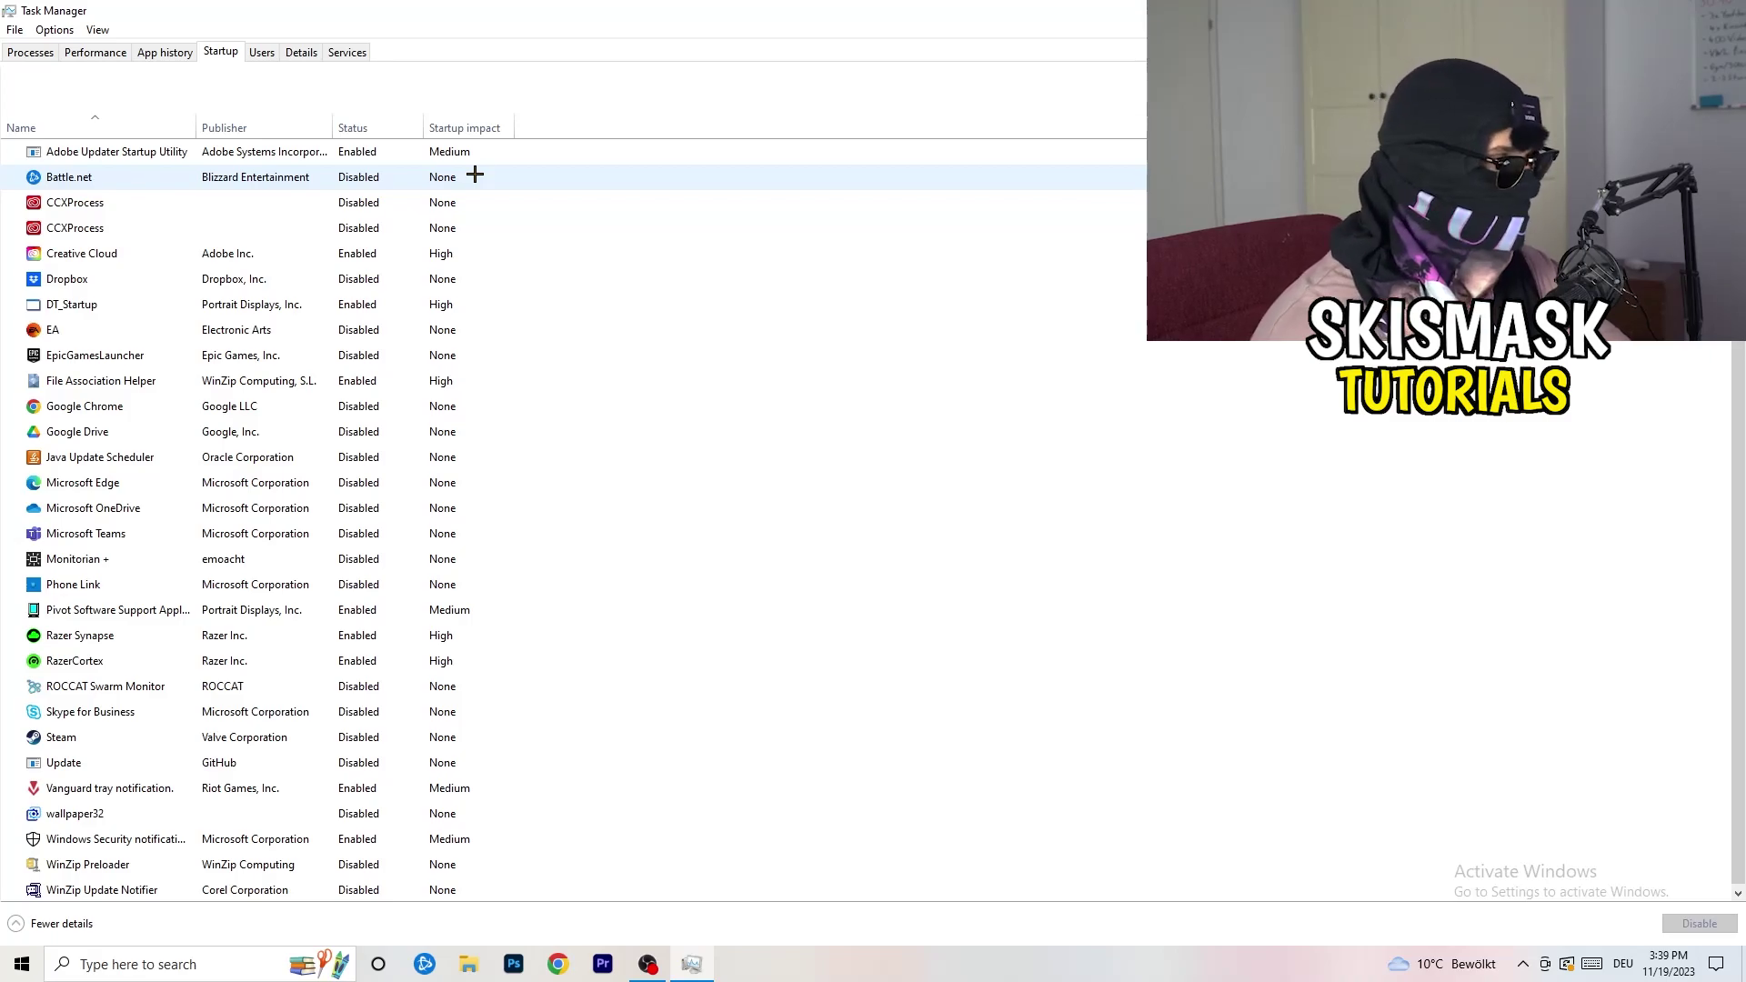
pyautogui.rightClick(366, 277)
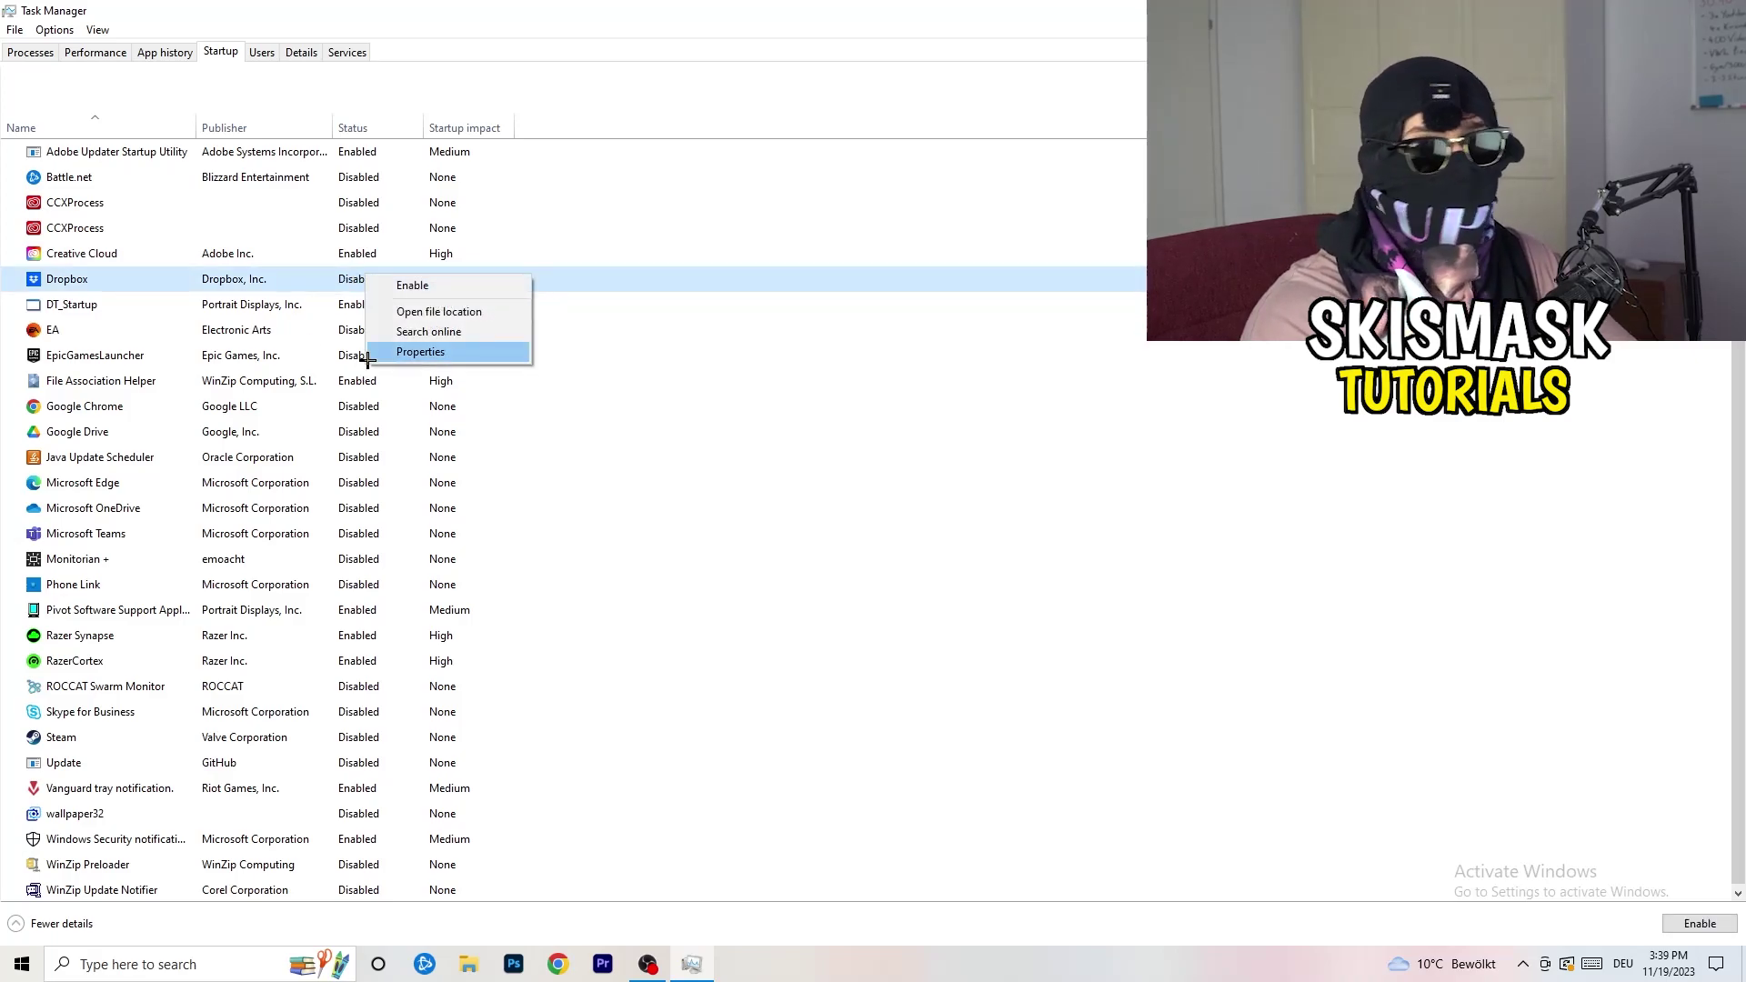
pyautogui.rightClick(174, 334)
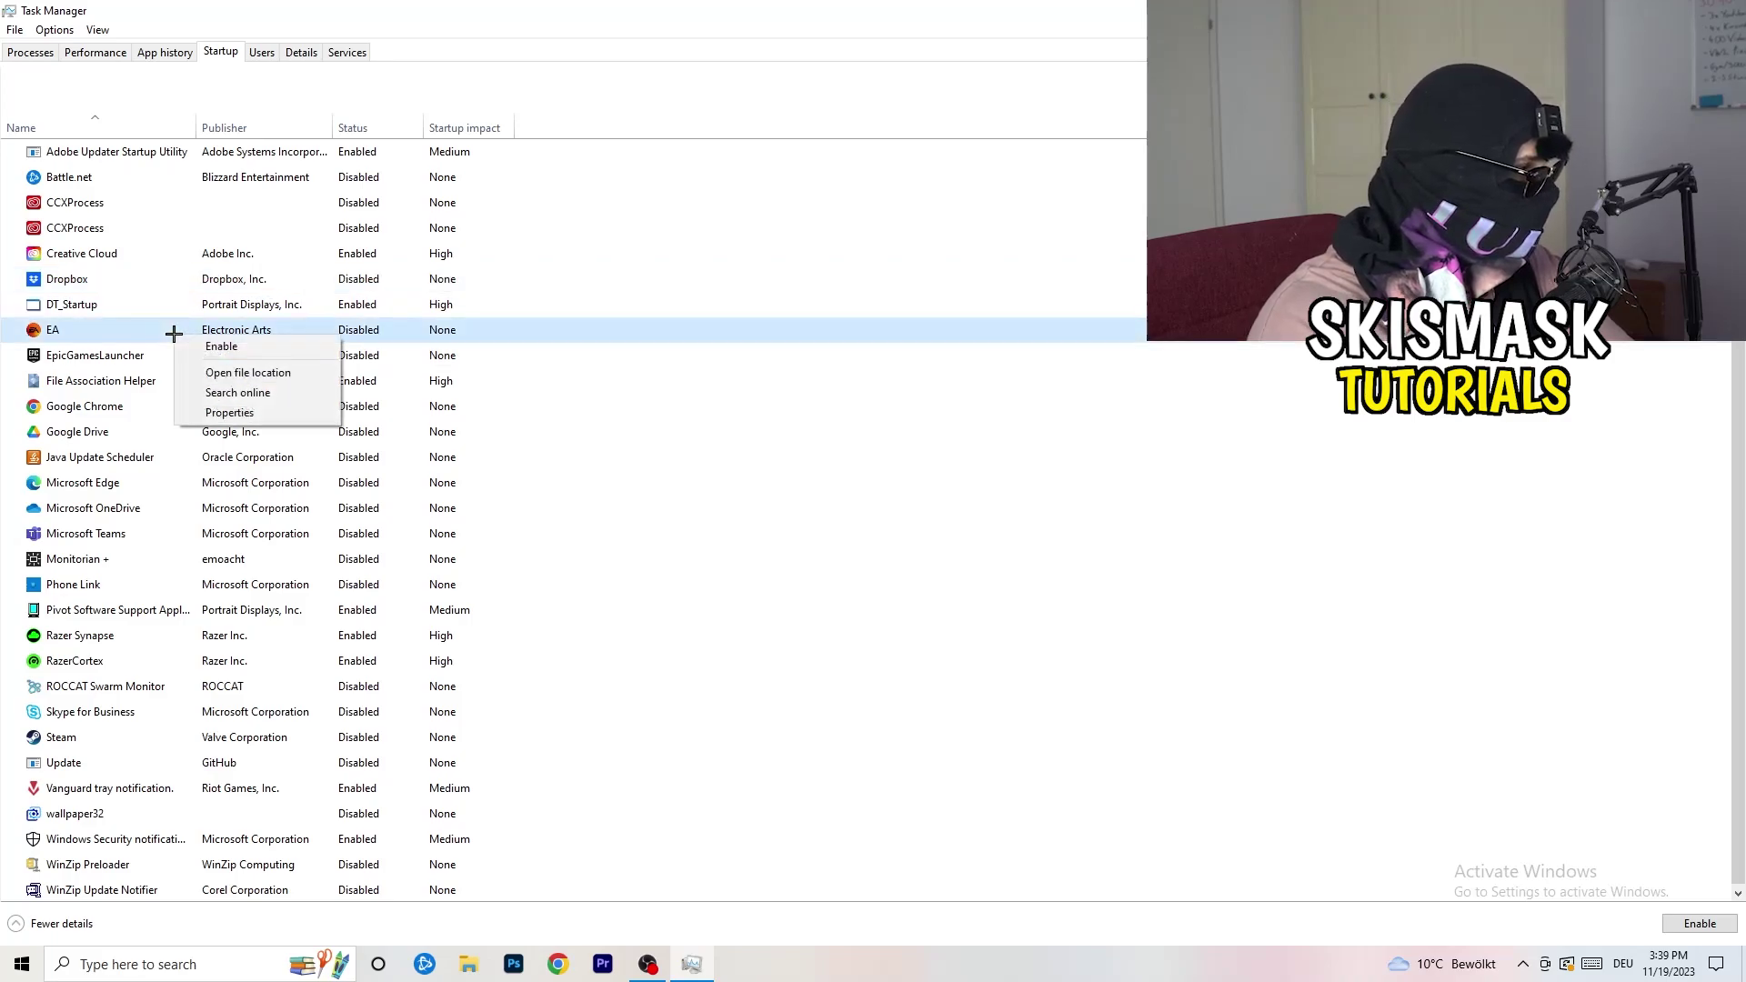
pyautogui.click(1161, 474)
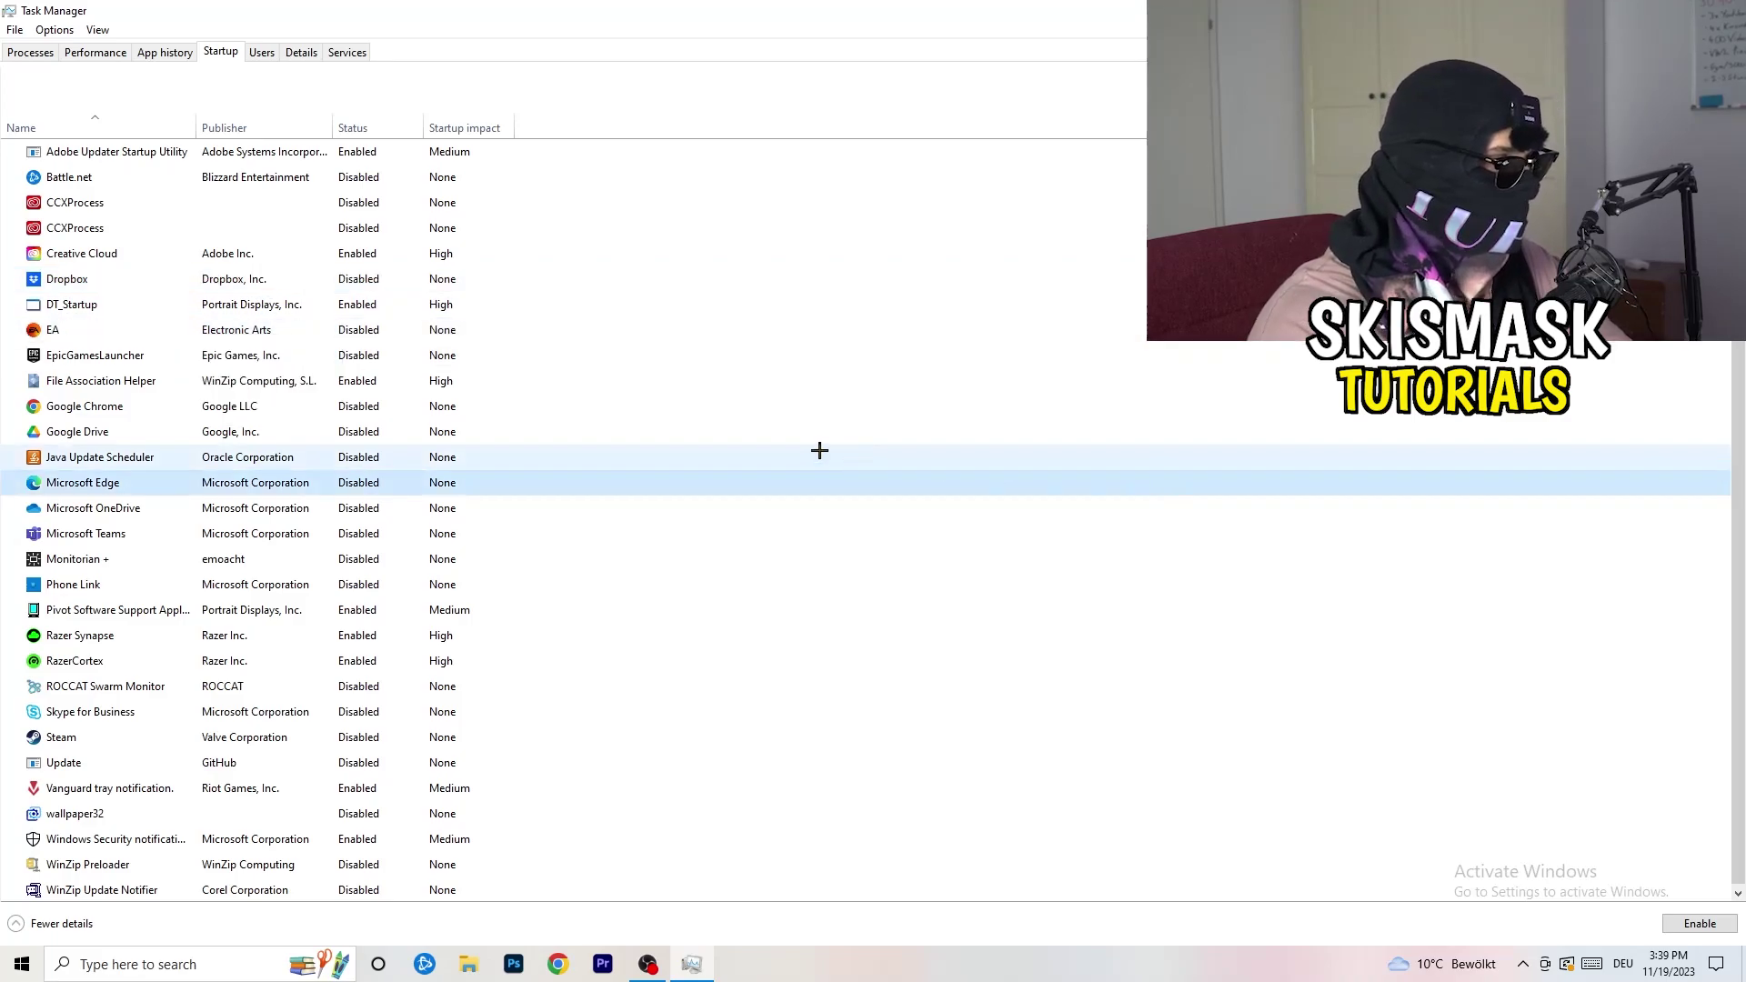
pyautogui.rightClick(360, 386)
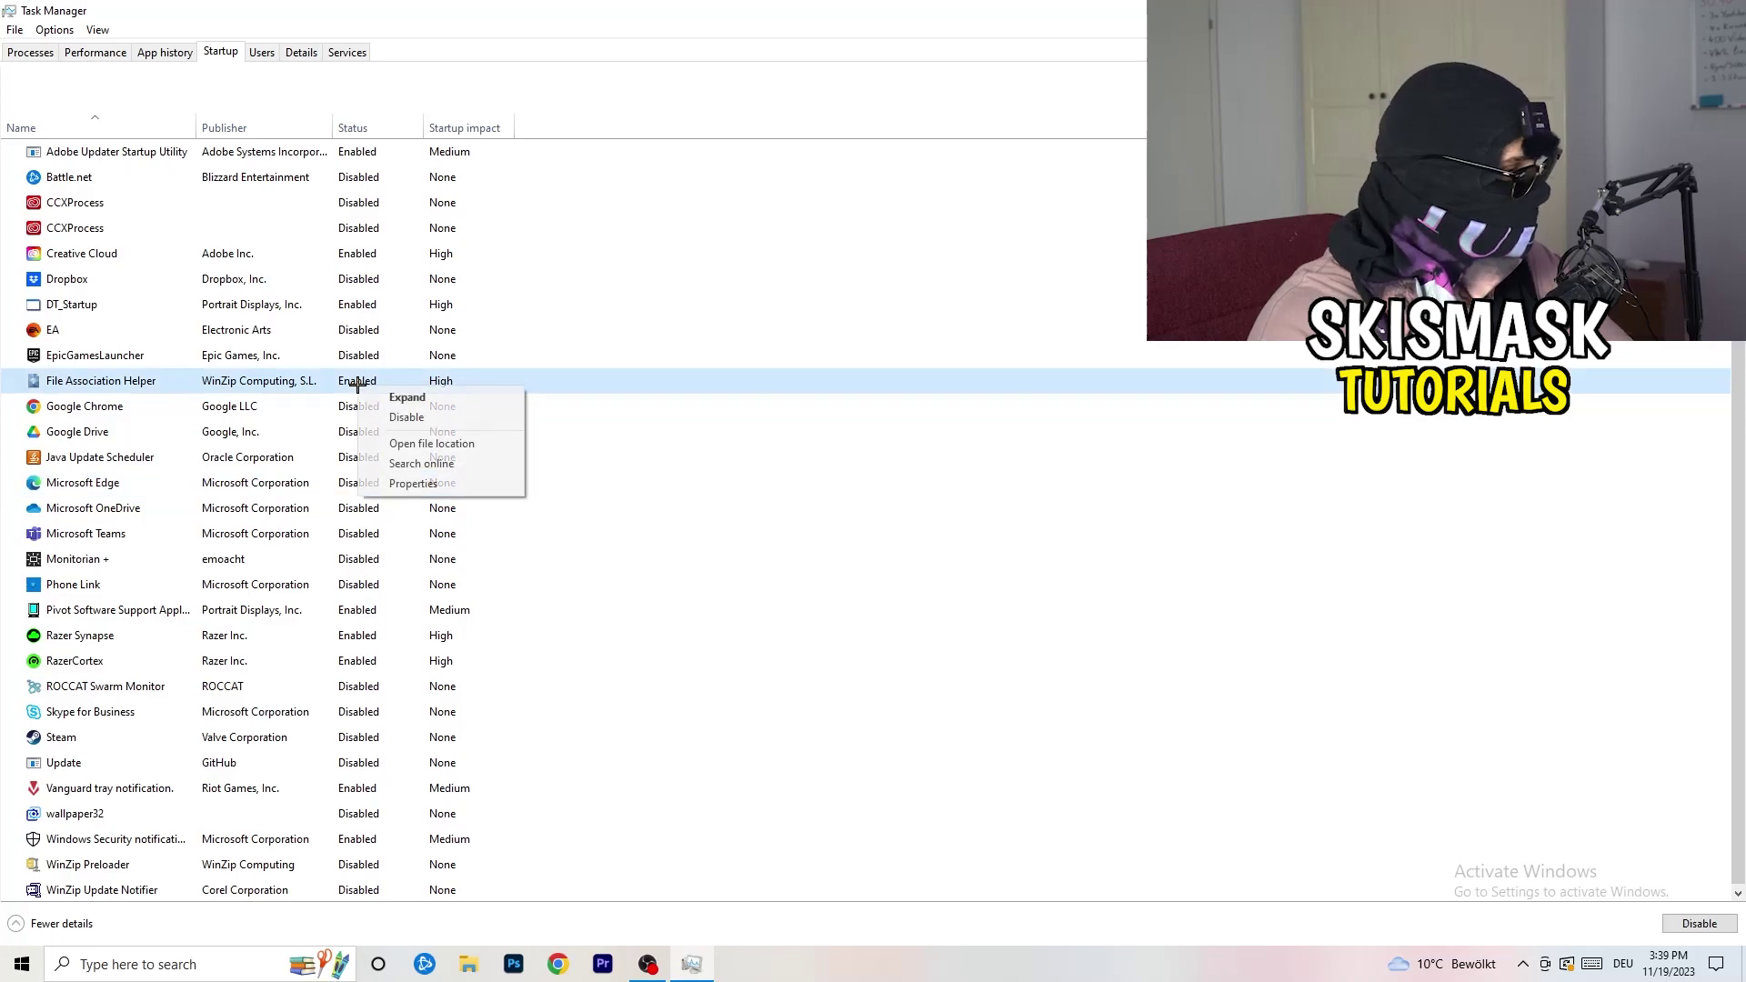
pyautogui.click(783, 456)
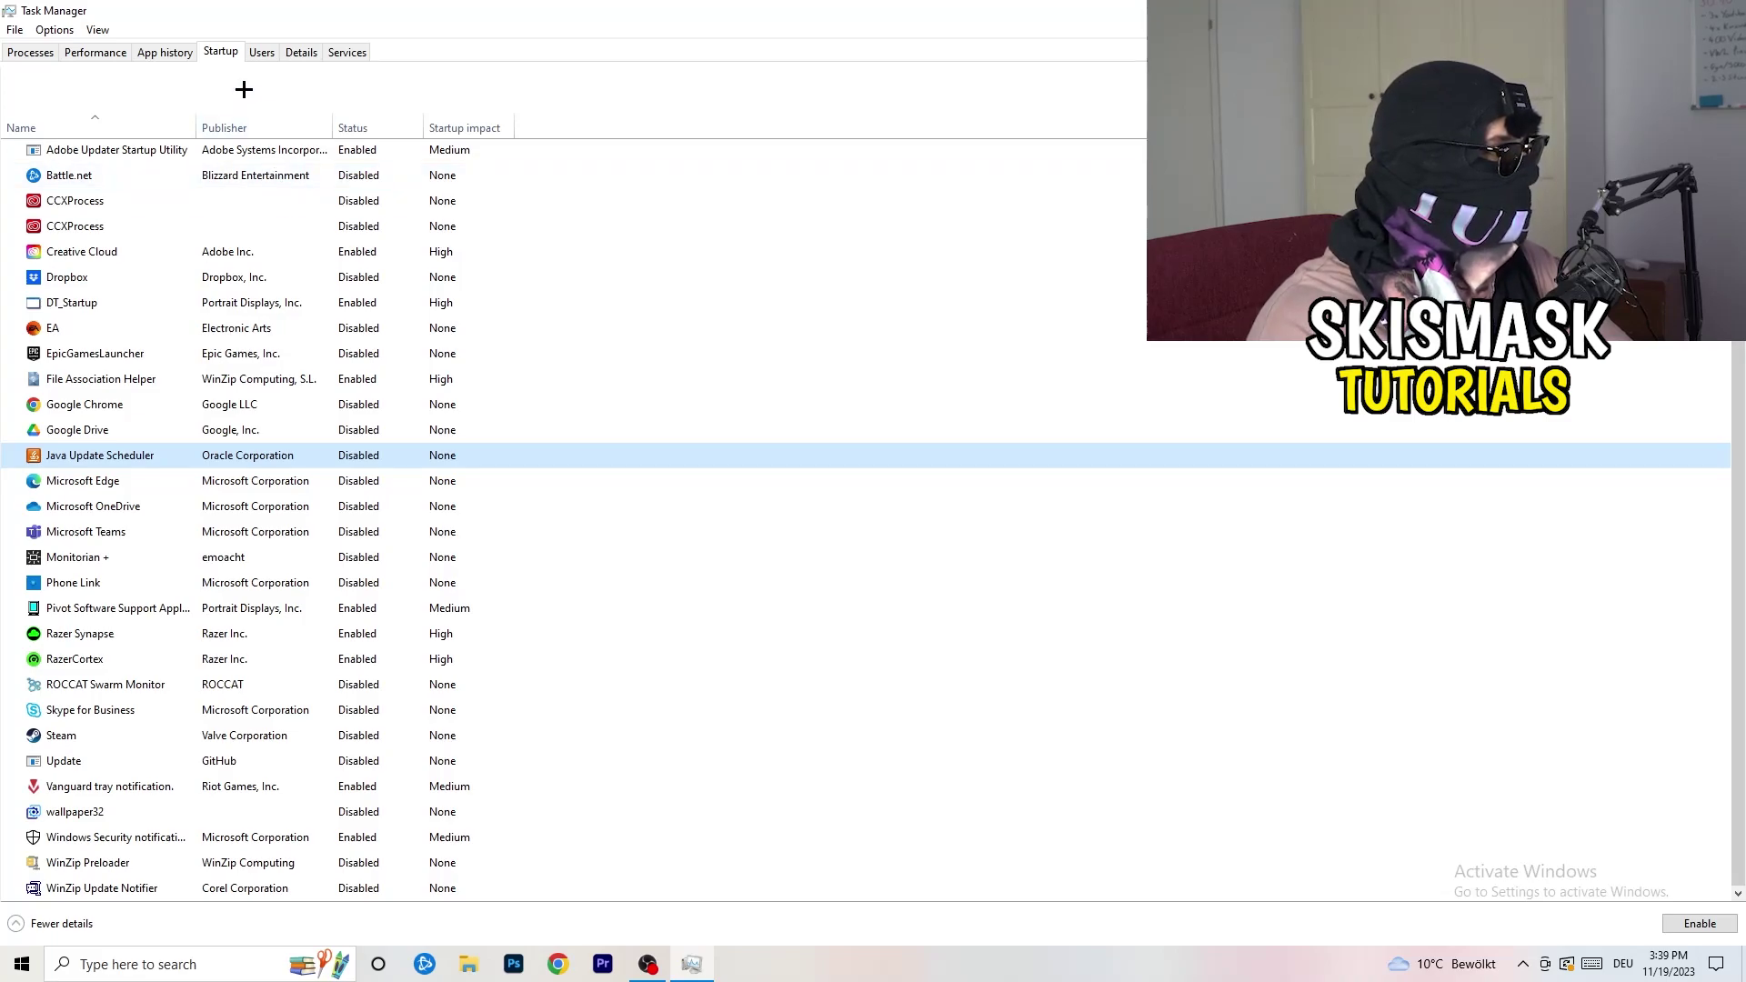
pyautogui.click(100, 53)
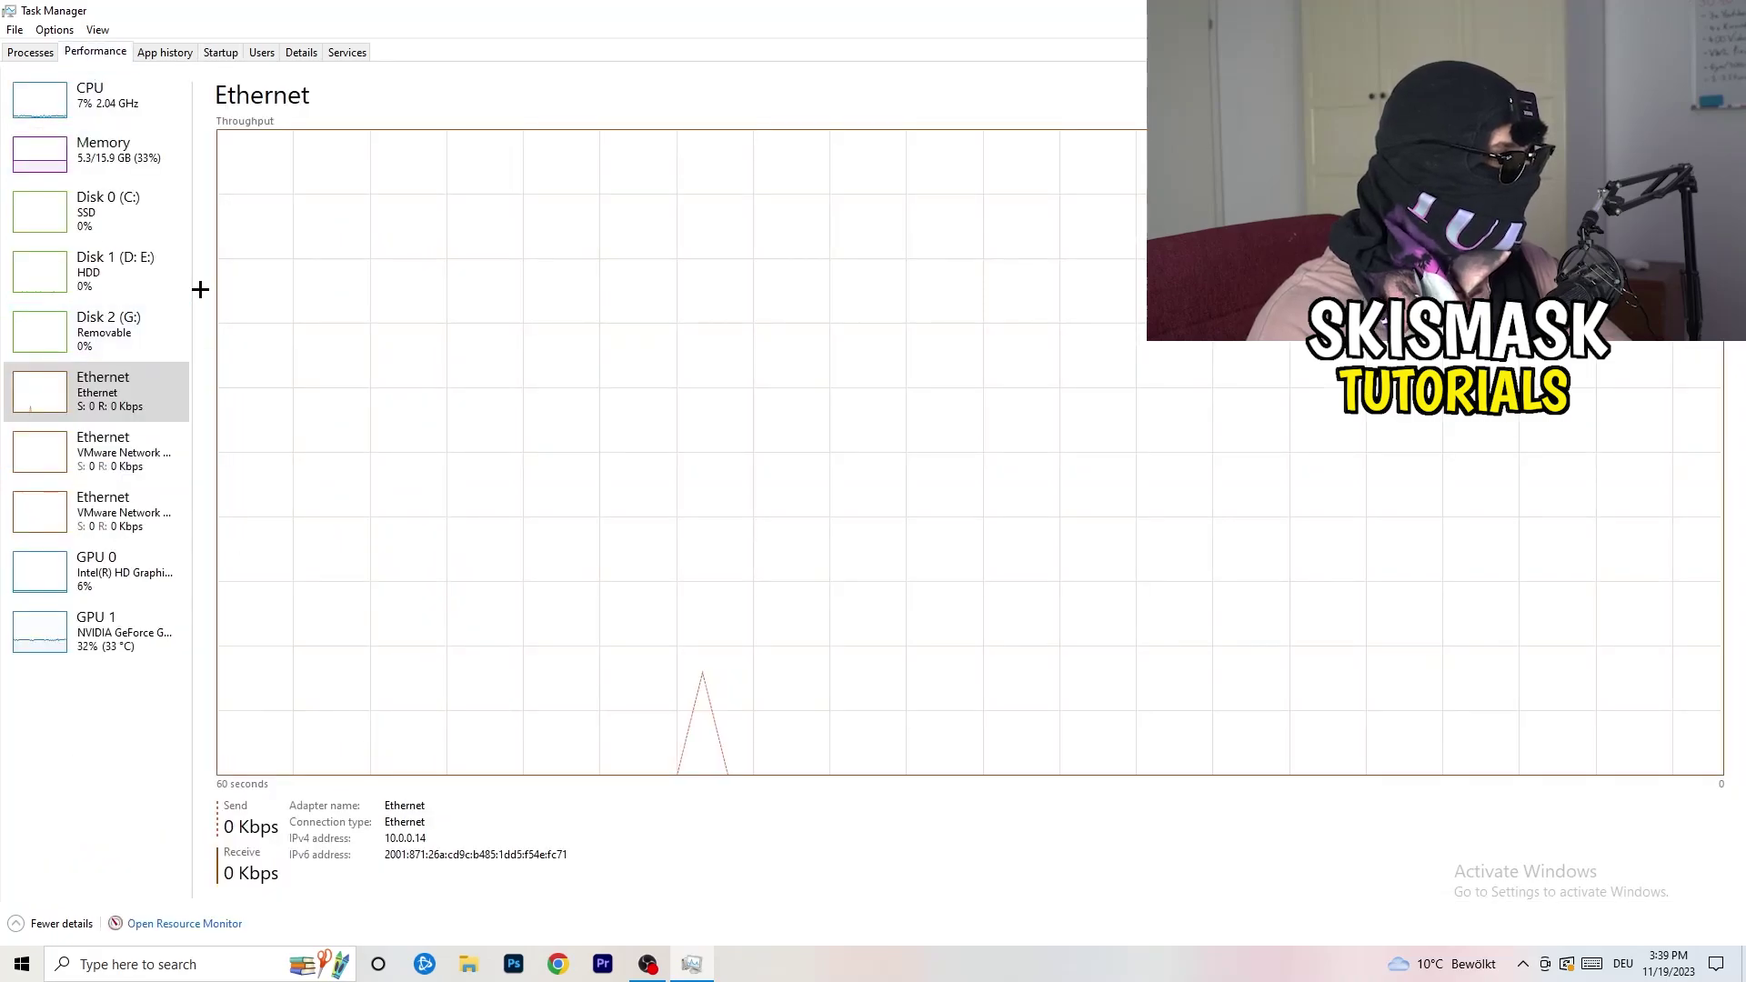
# Step: In the Details list, check the Dropbox crash handler's priority options, leaving it at Normal
pyautogui.click(303, 53)
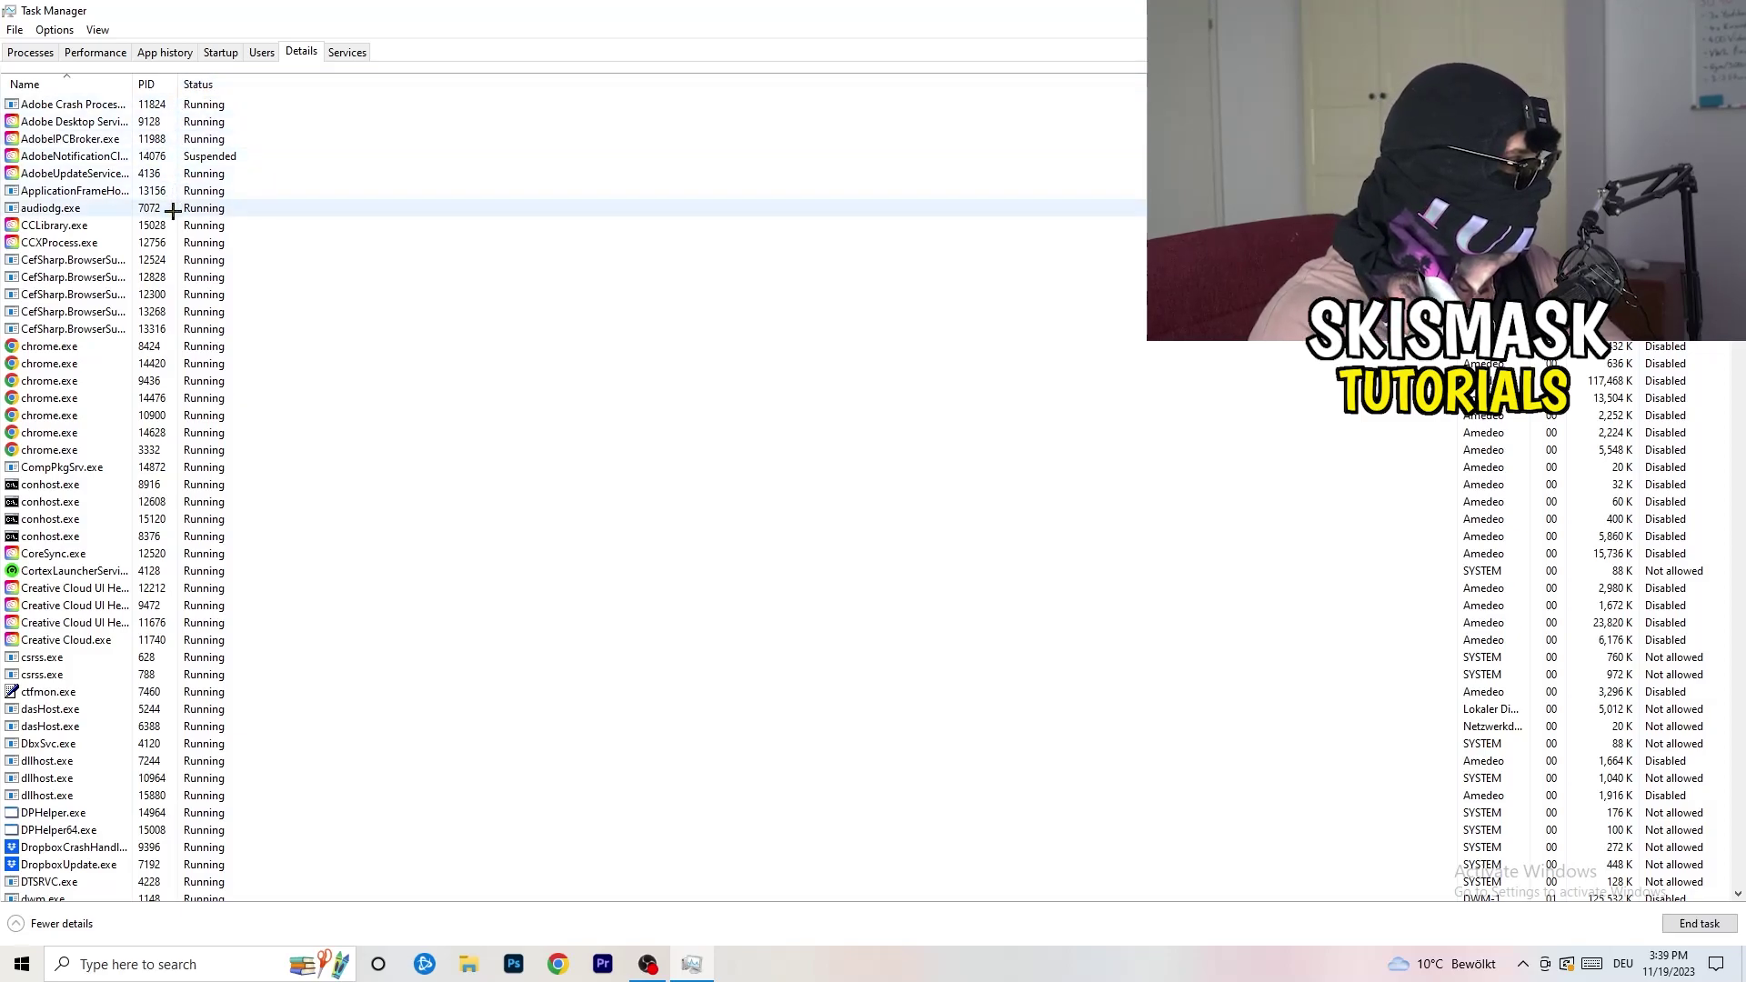
pyautogui.scroll(-6, 188, 440)
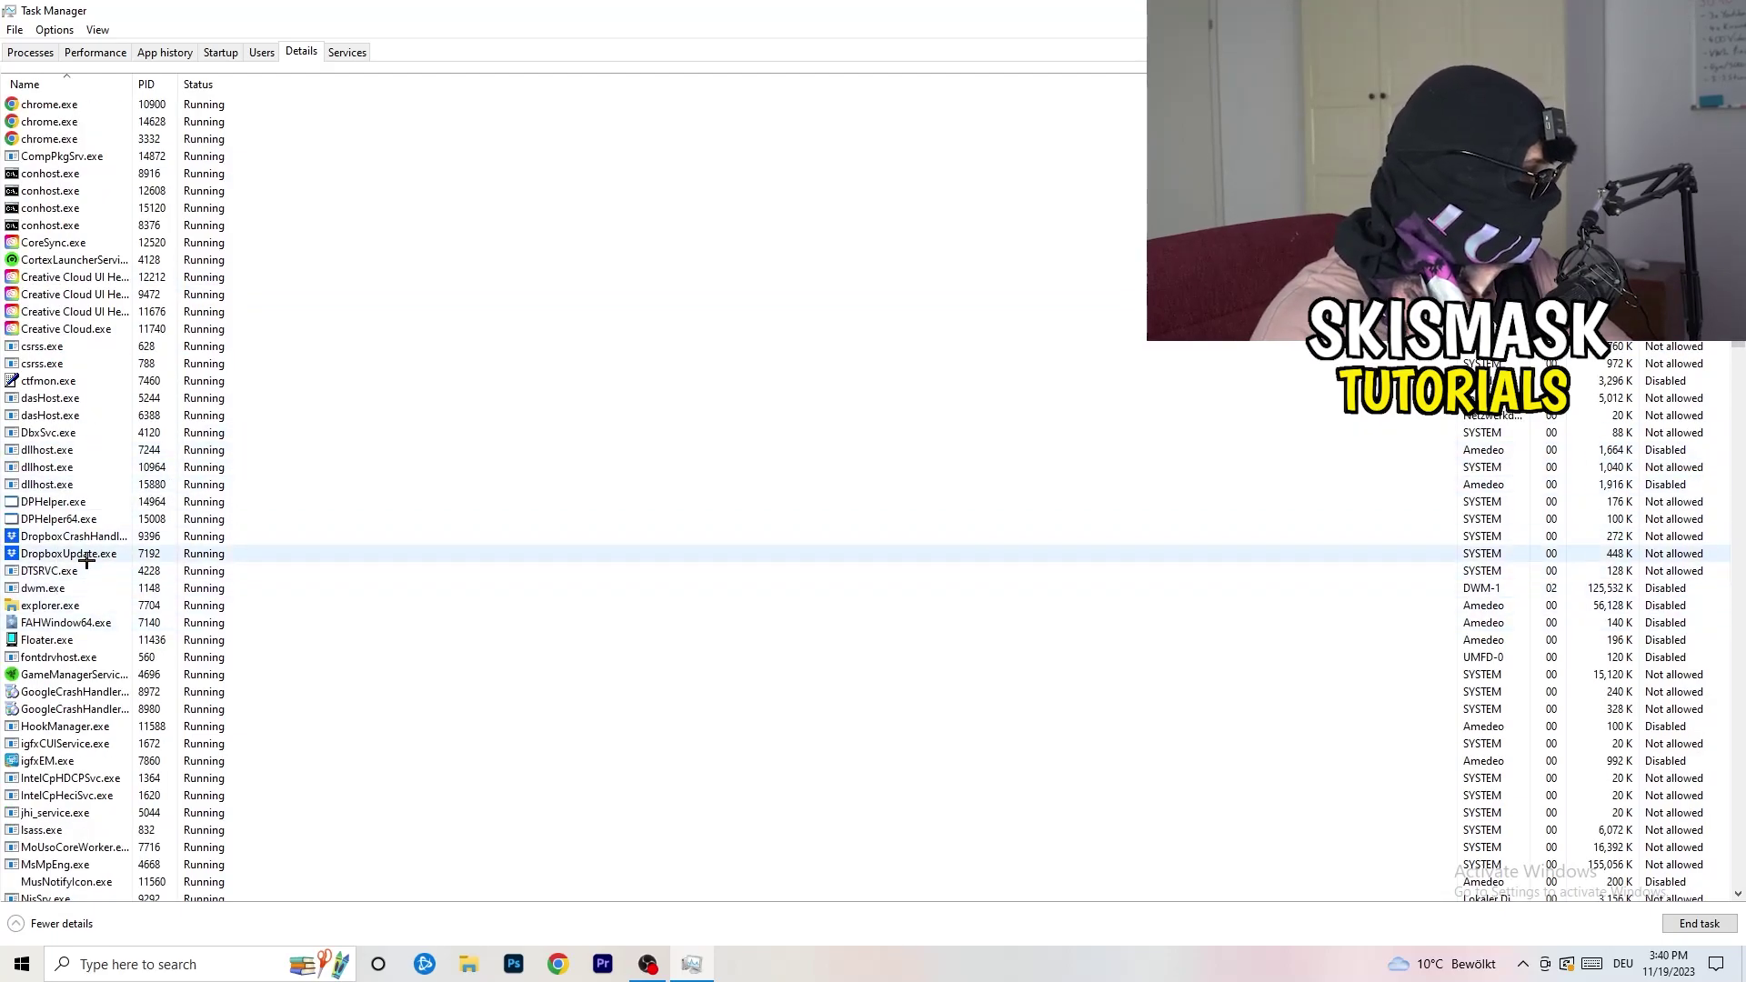
pyautogui.rightClick(71, 538)
pyautogui.rightClick(145, 534)
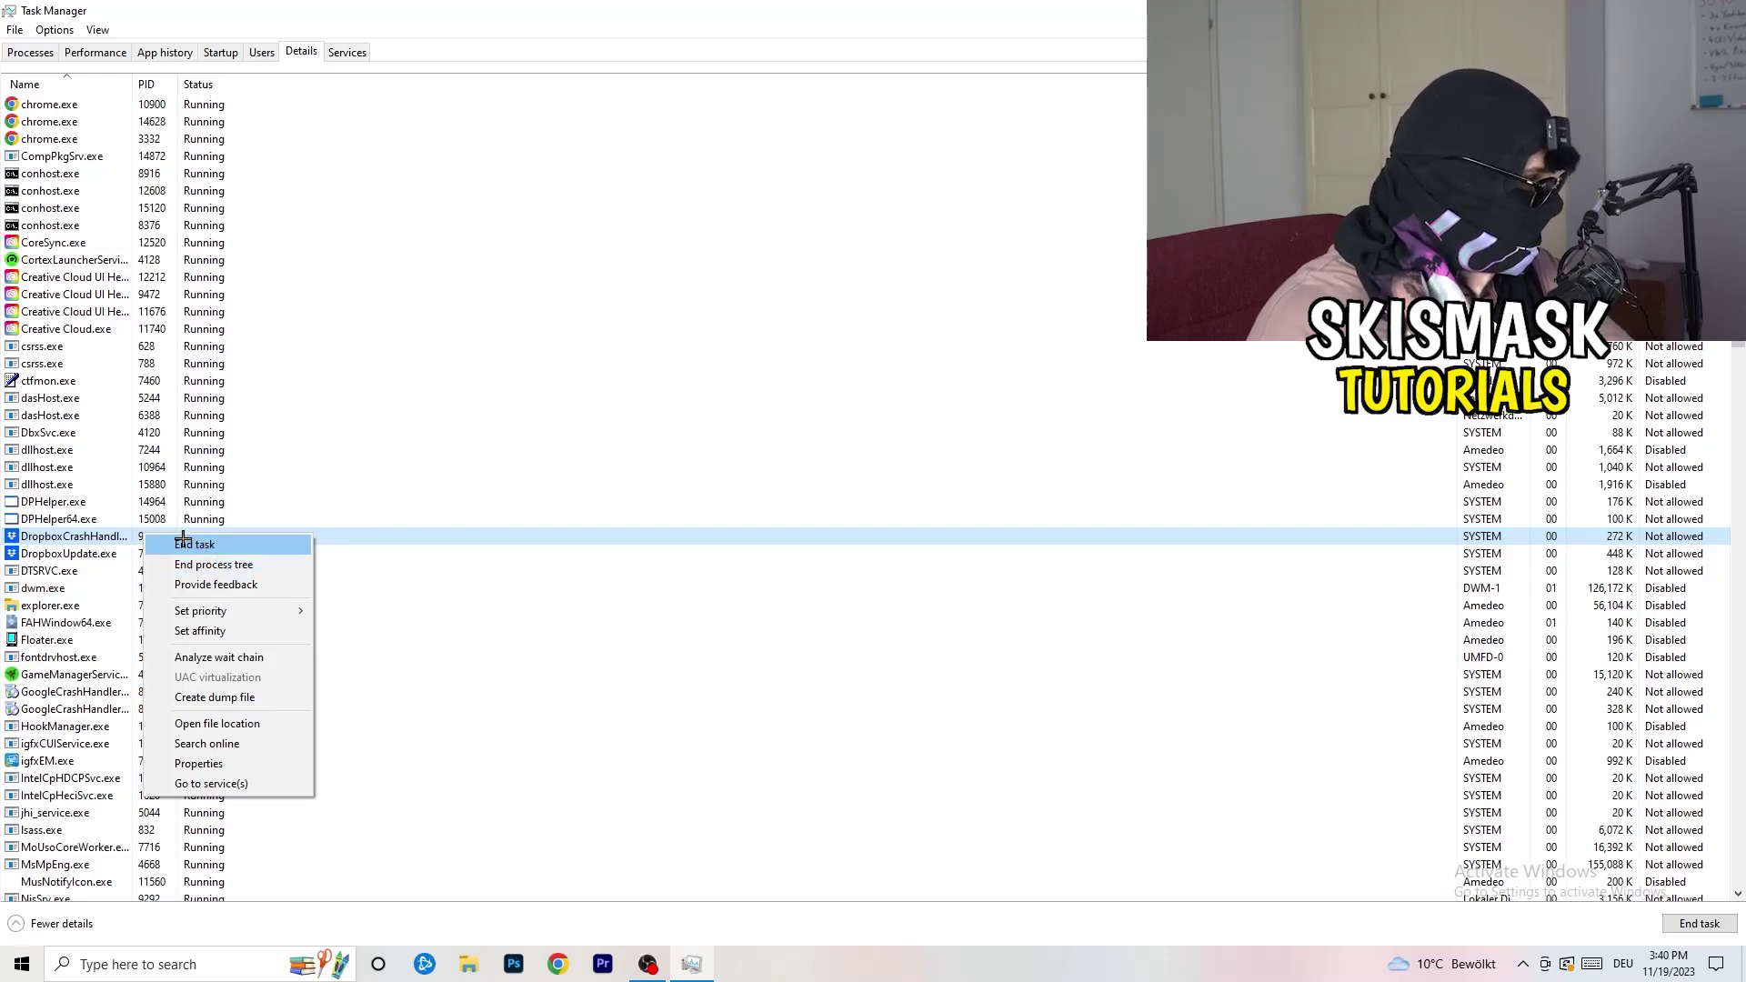
pyautogui.rightClick(139, 537)
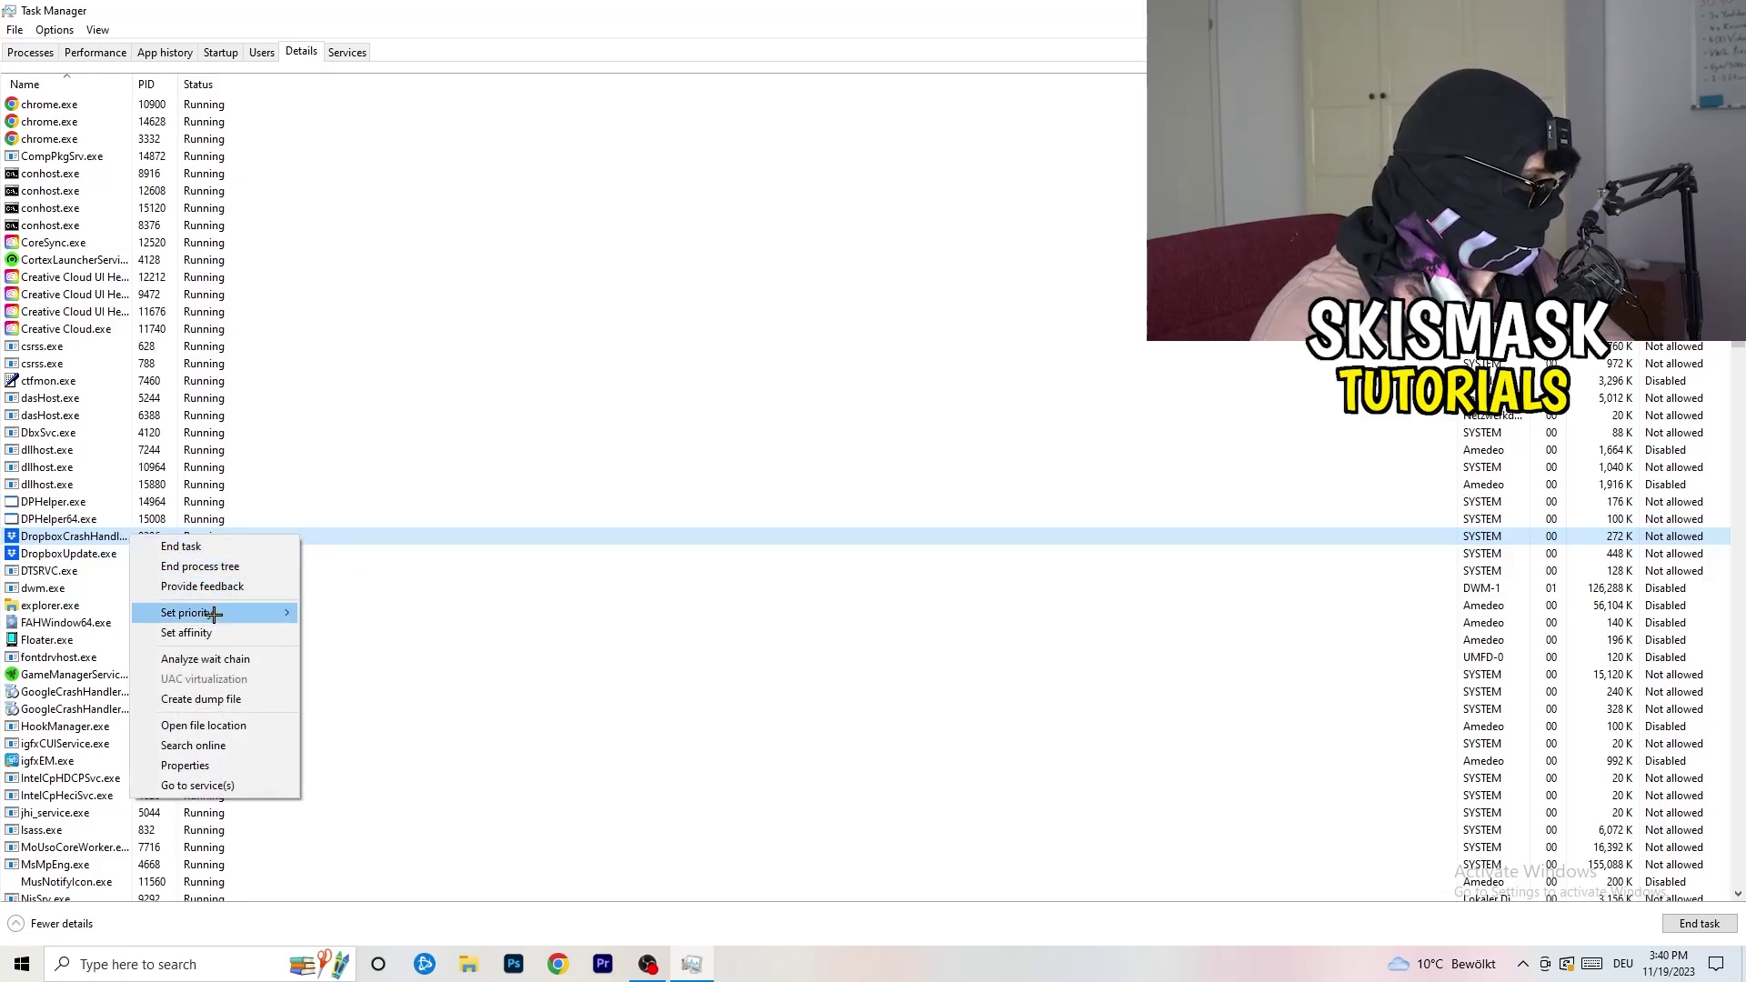
pyautogui.moveTo(218, 613)
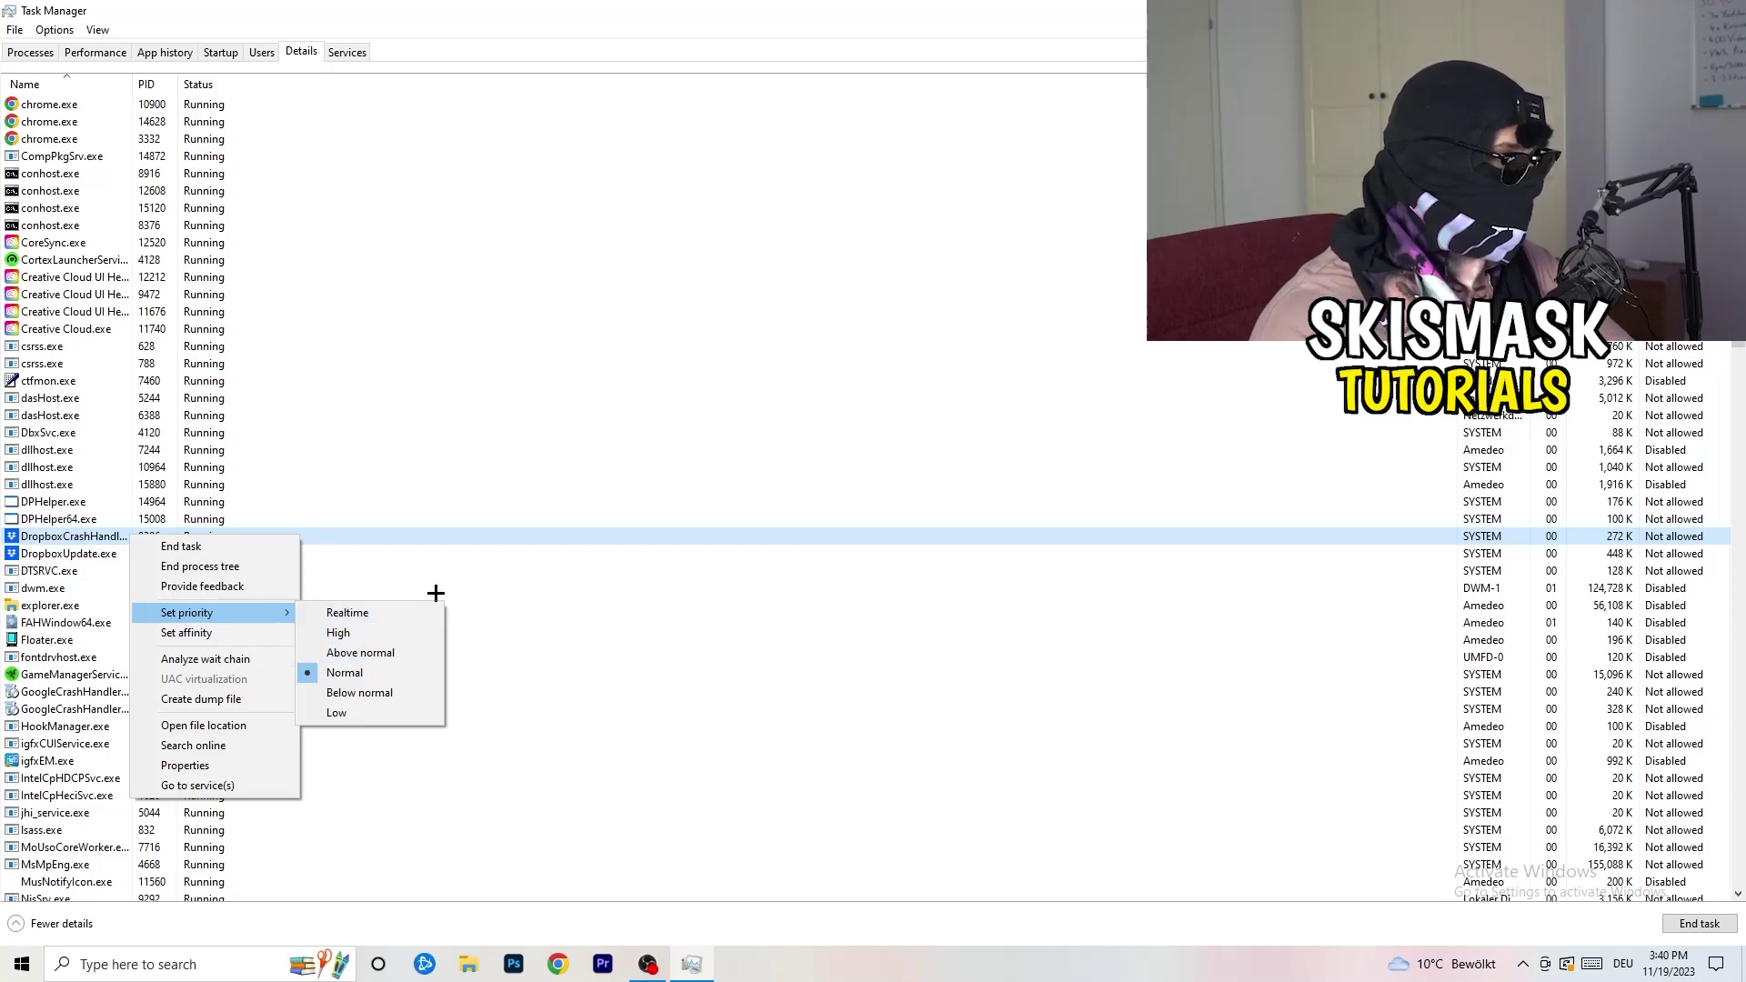
pyautogui.click(832, 69)
# Step: Close Task Manager and launch Settings by searching 'sett' from Start
pyautogui.hotkey('alt', 'F4')
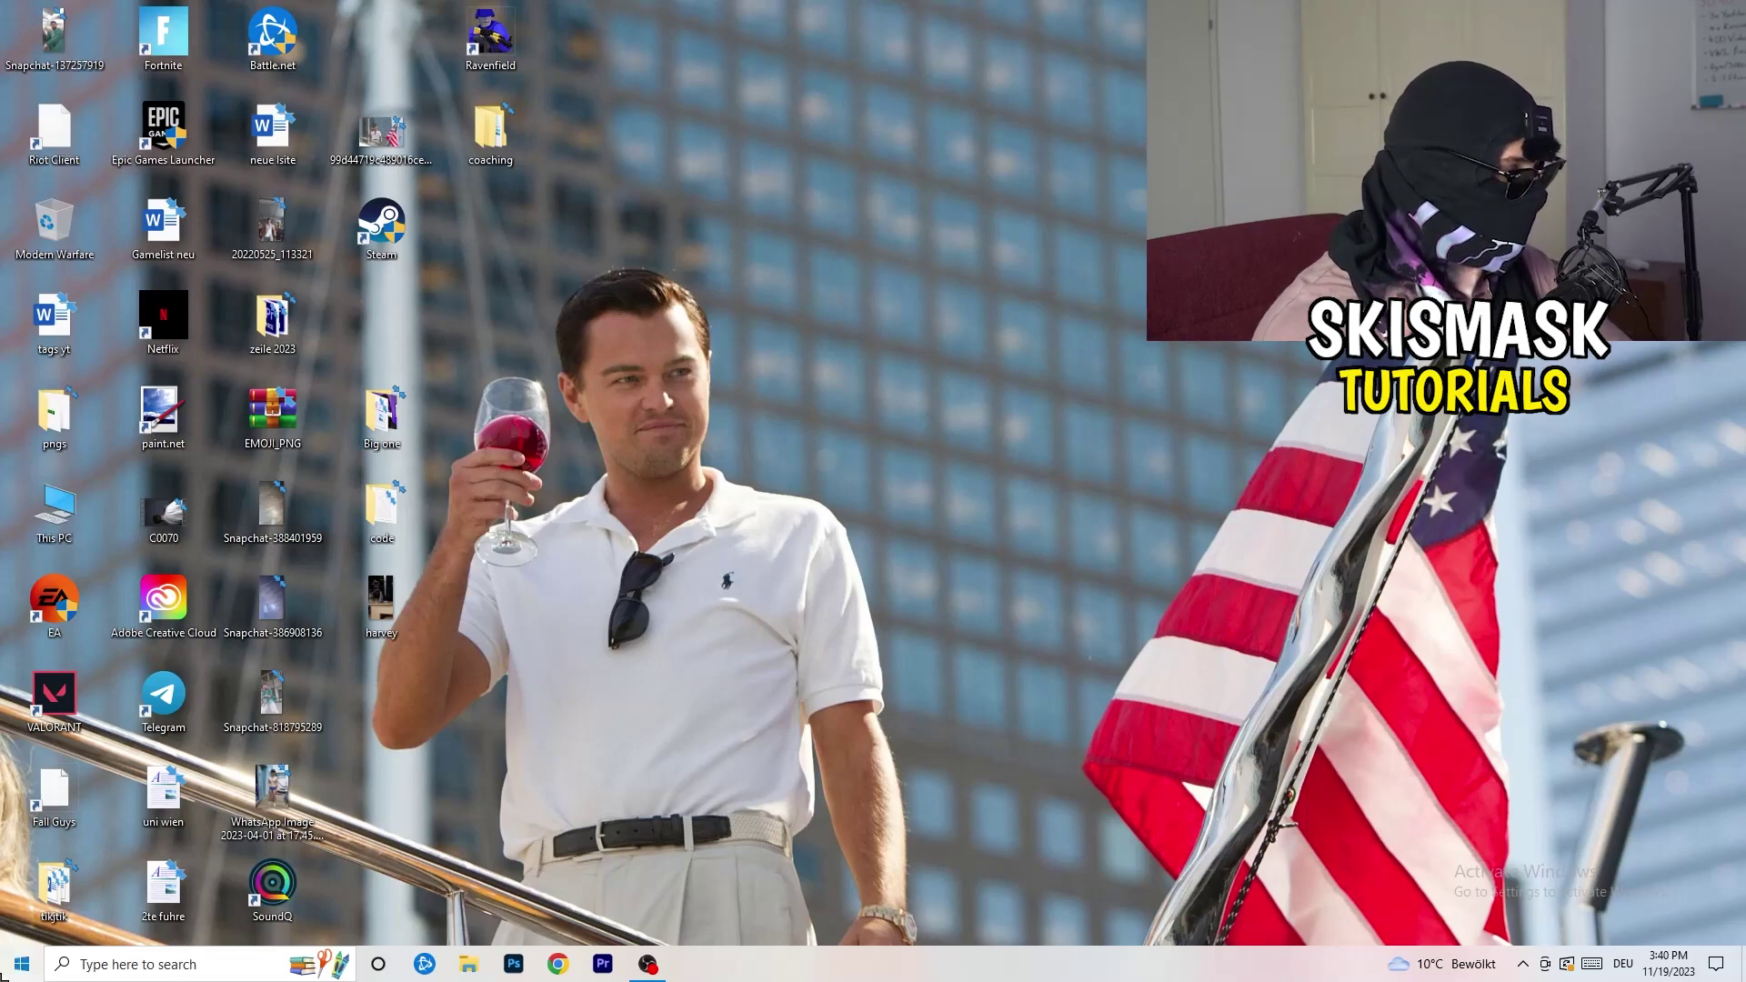
pyautogui.click(22, 964)
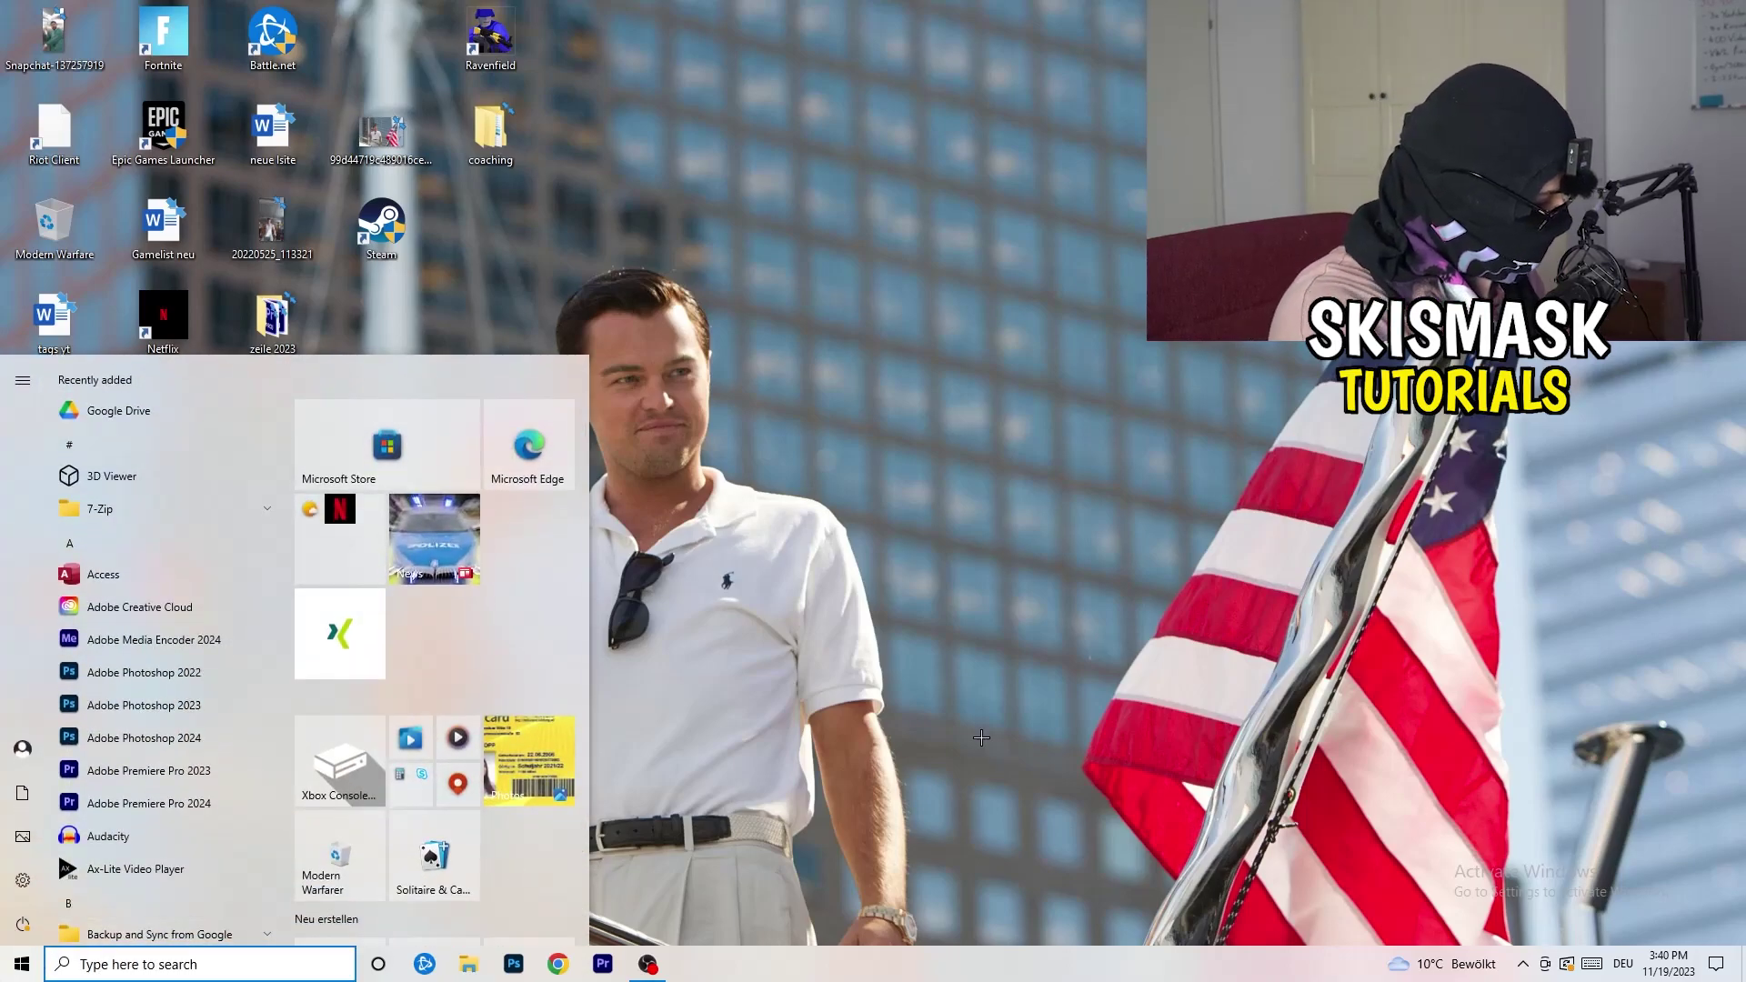
pyautogui.write('sett')
pyautogui.press('Return')
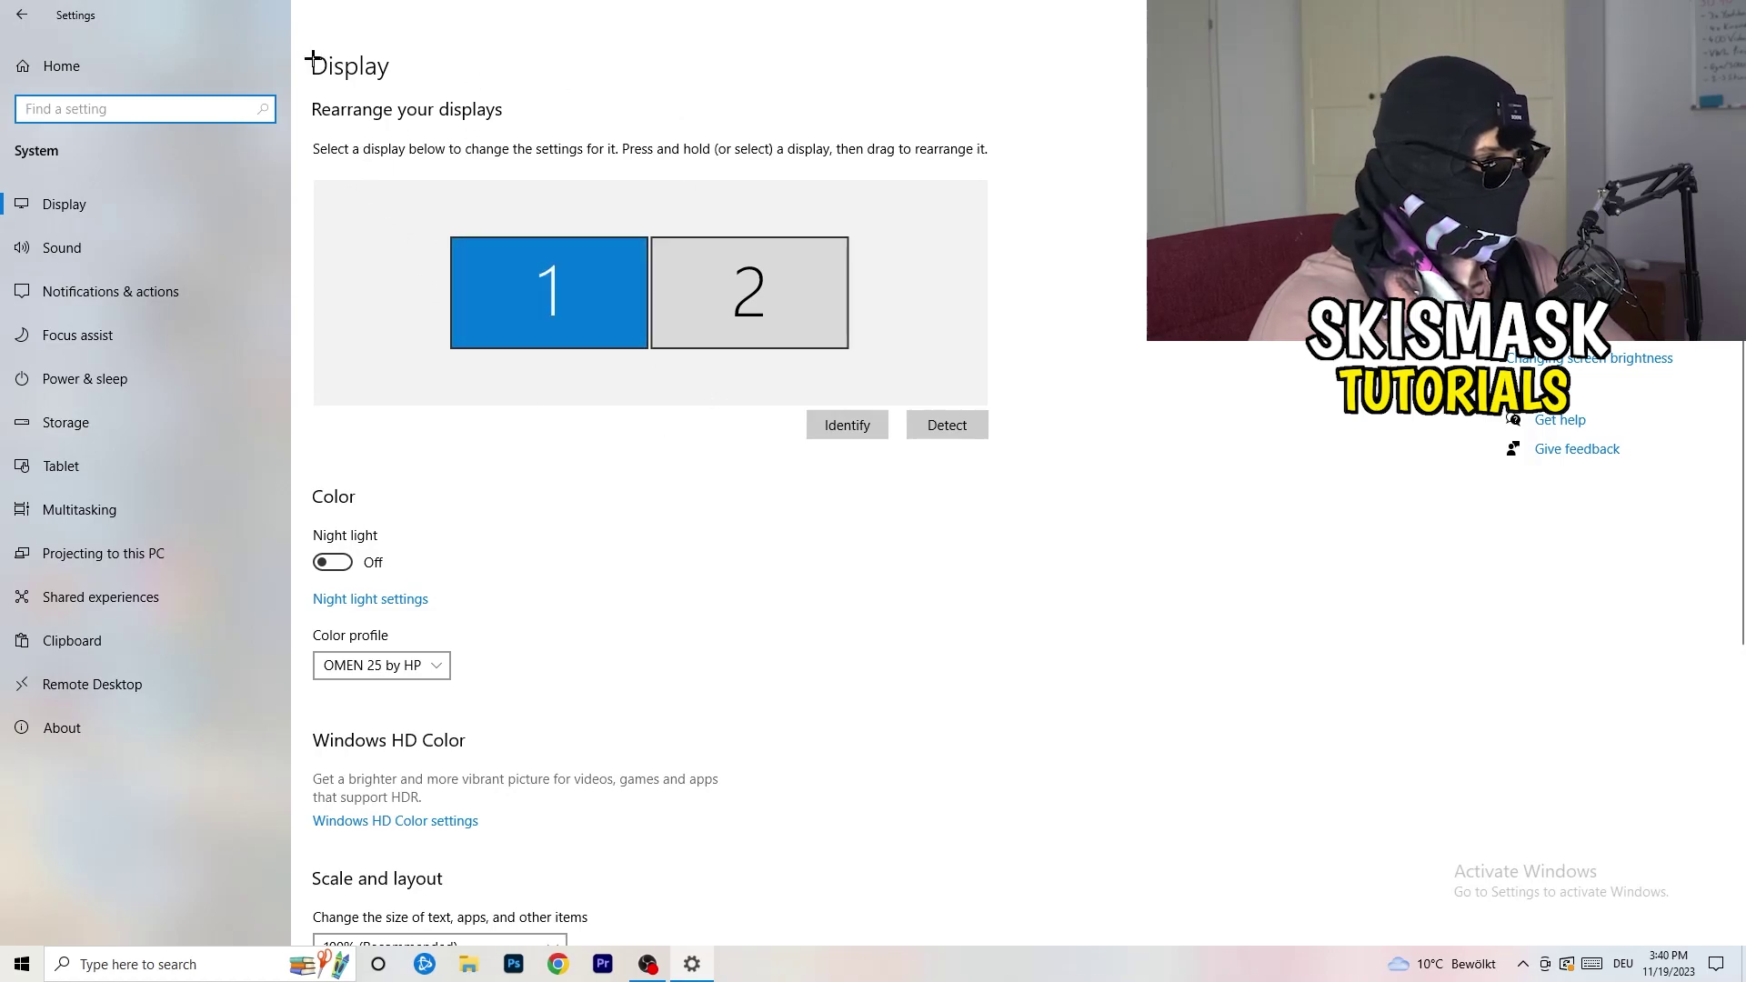
# Step: Check the display scaling options and keep scaling at 100%
pyautogui.click(353, 71)
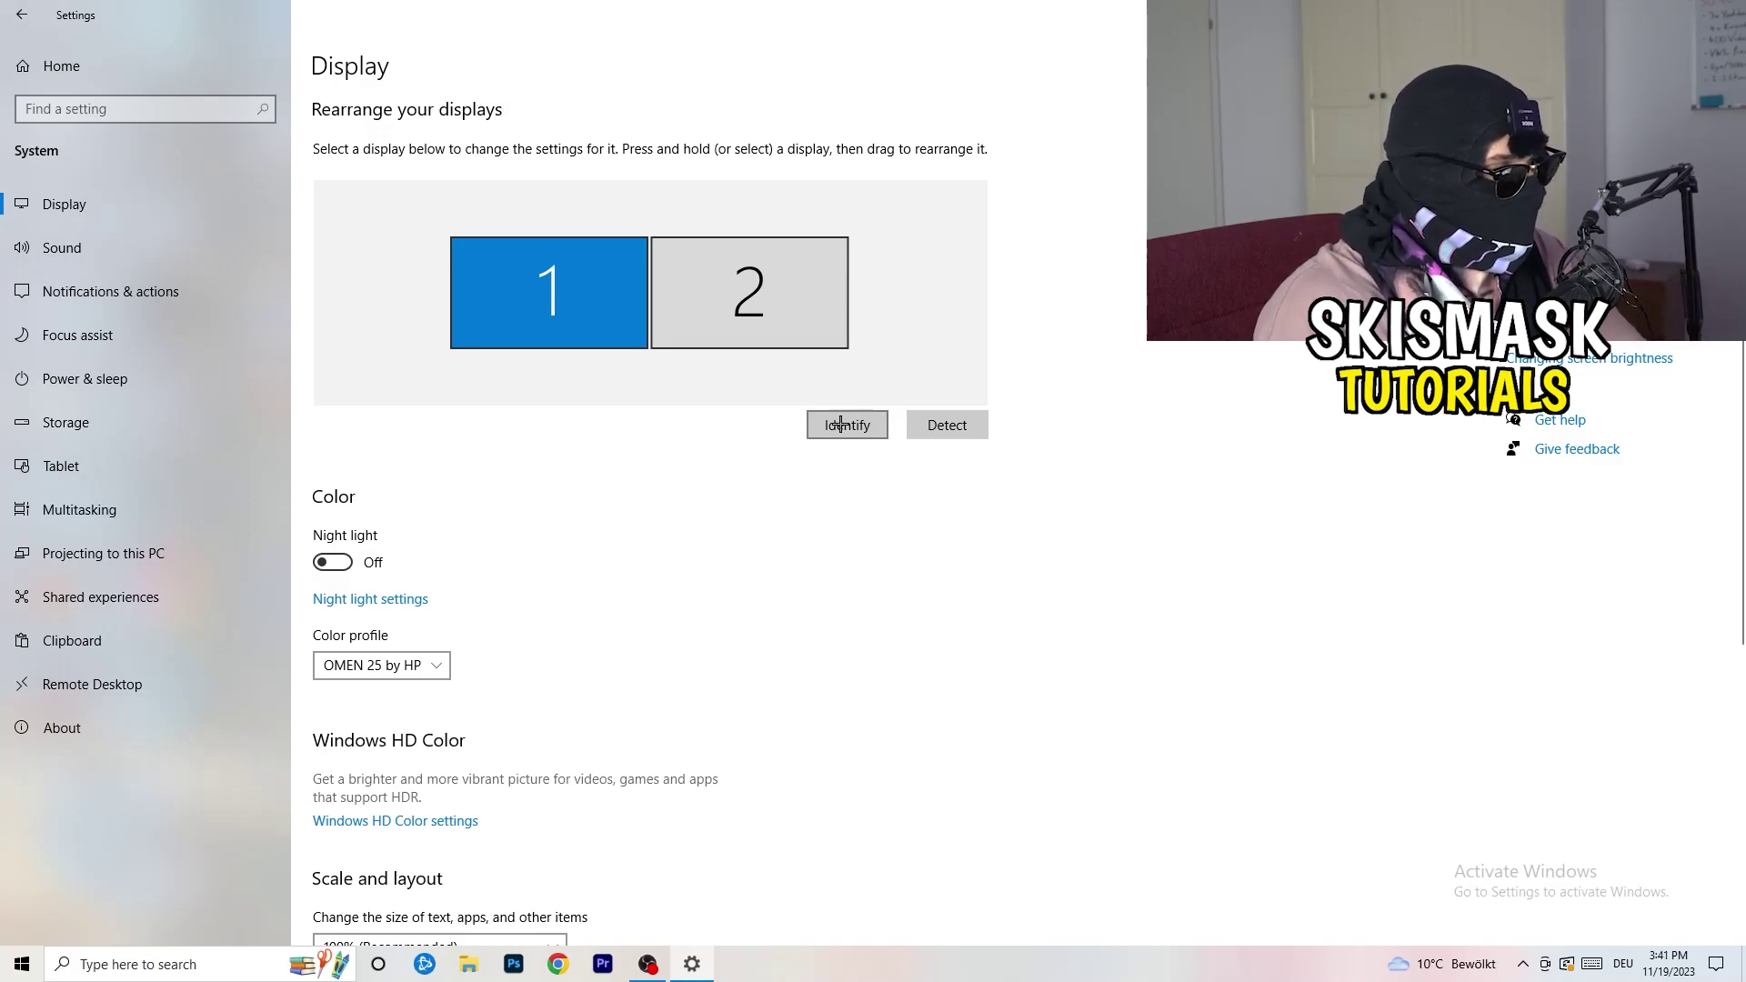
pyautogui.scroll(-1, 615, 499)
pyautogui.scroll(1, 616, 499)
pyautogui.scroll(-3, 617, 500)
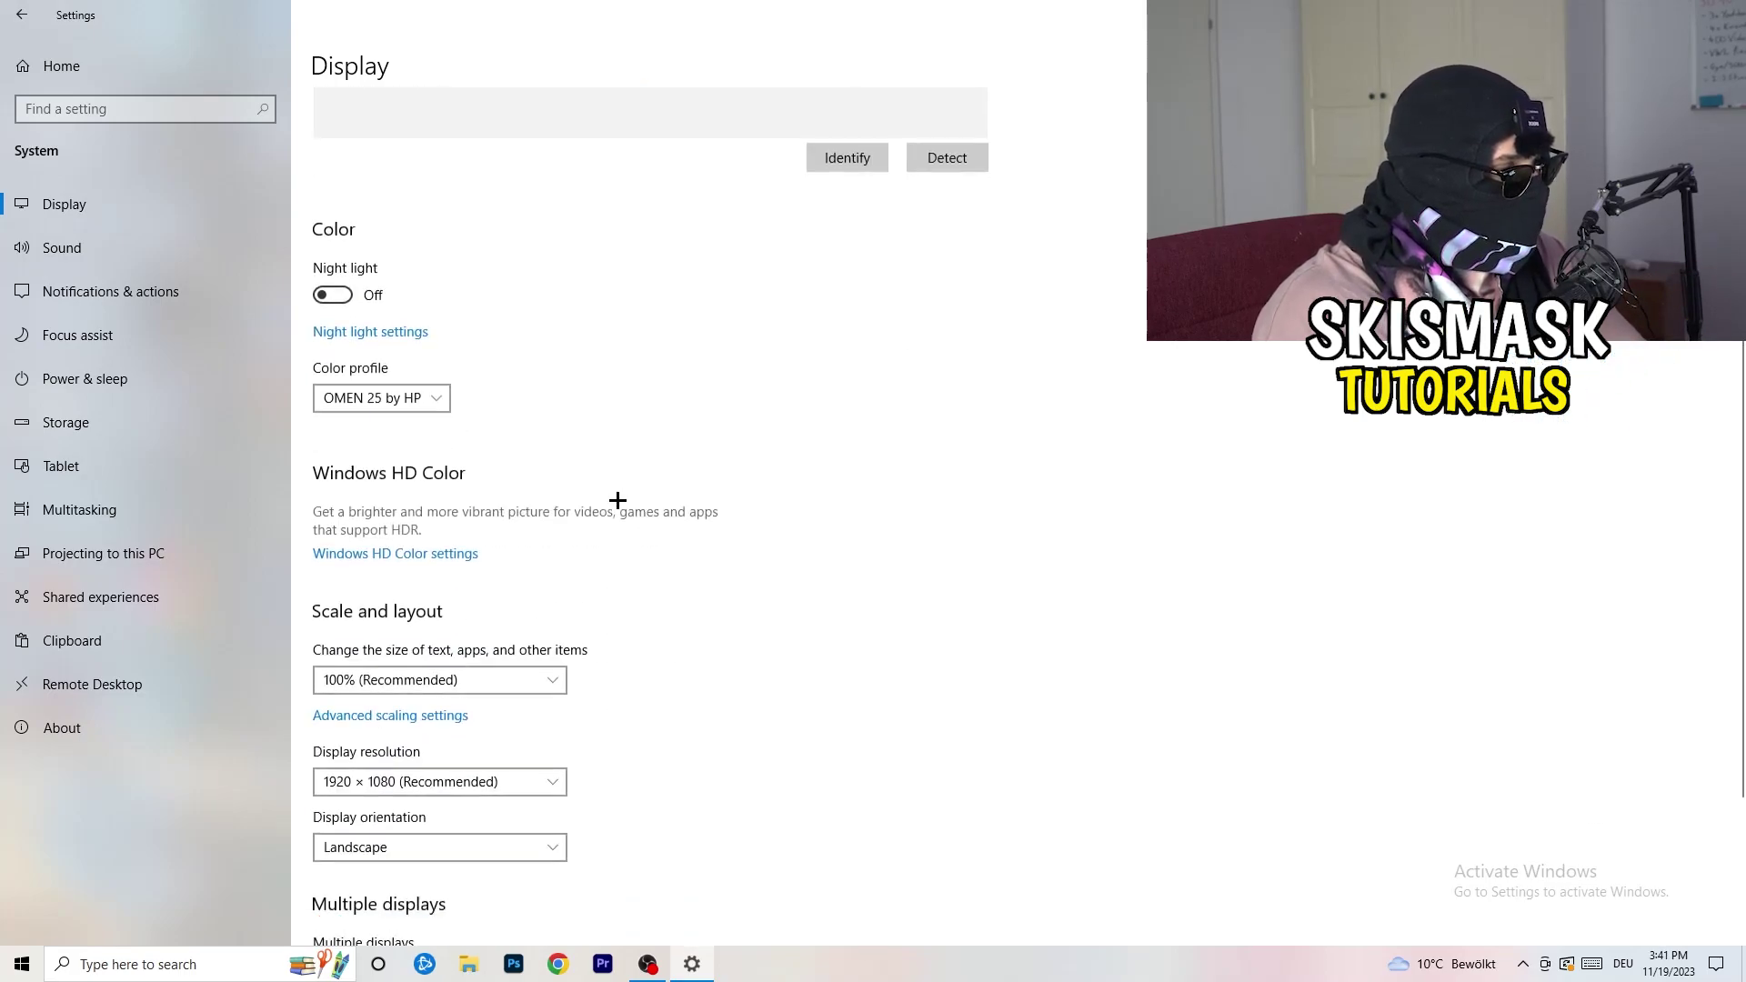
pyautogui.scroll(-2, 617, 500)
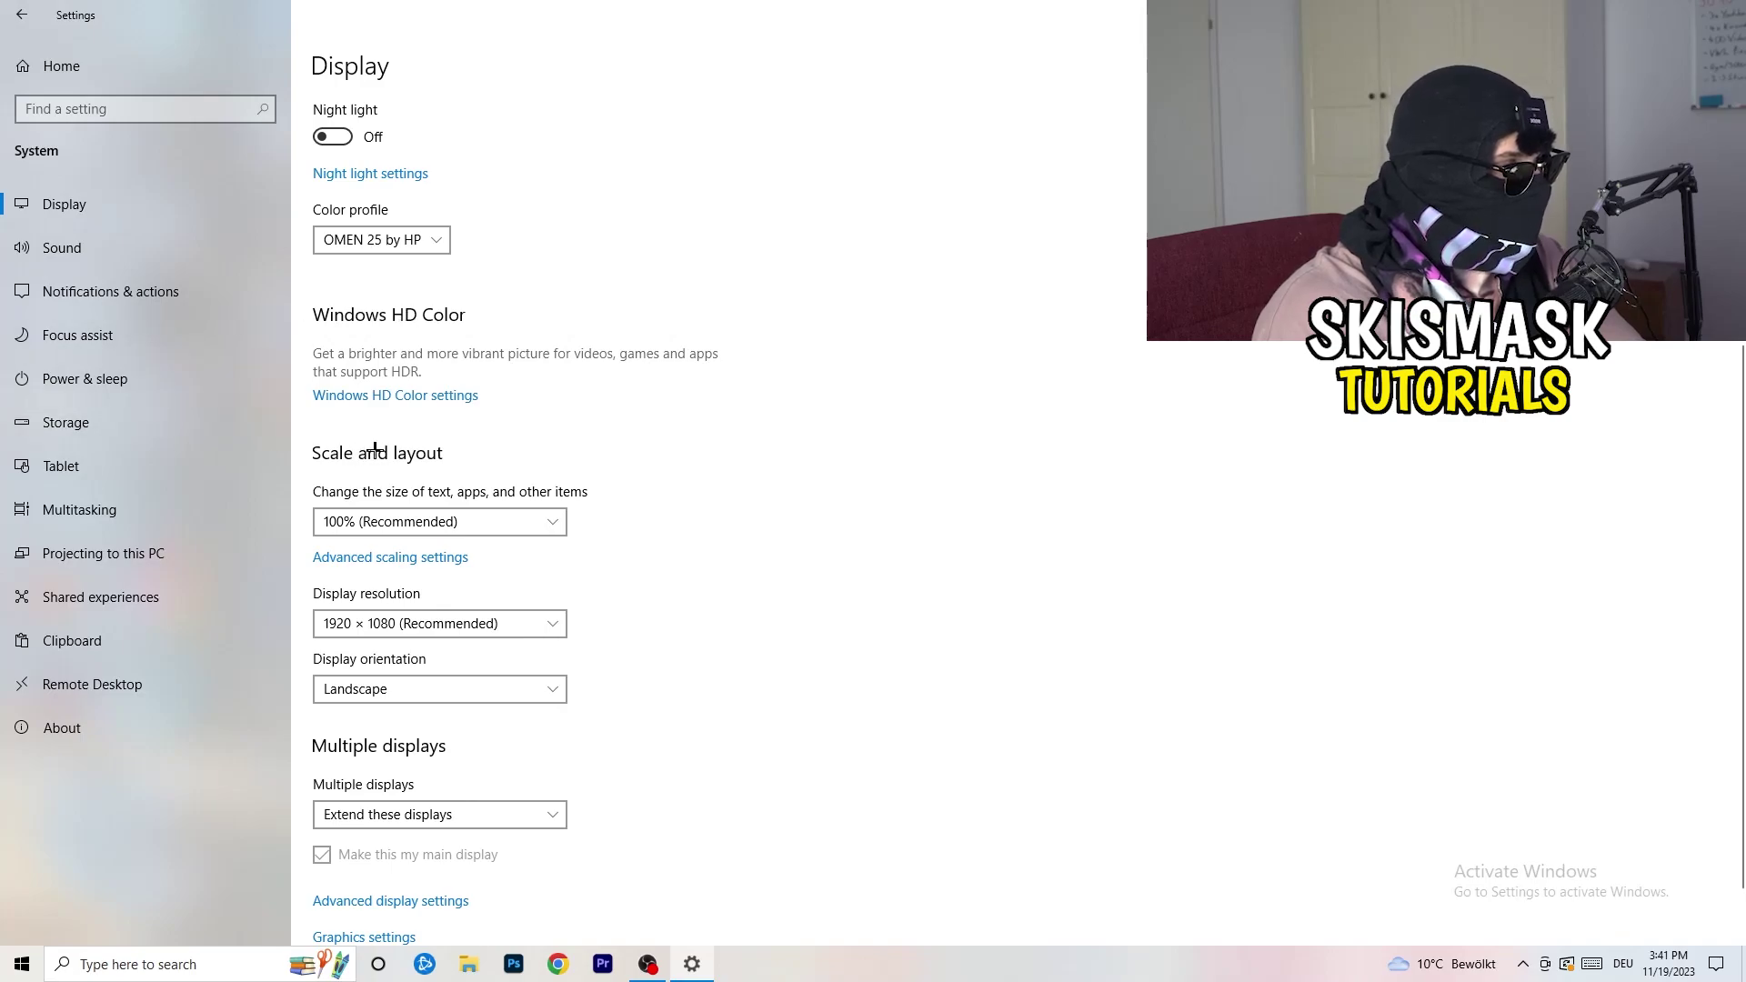
pyautogui.click(537, 518)
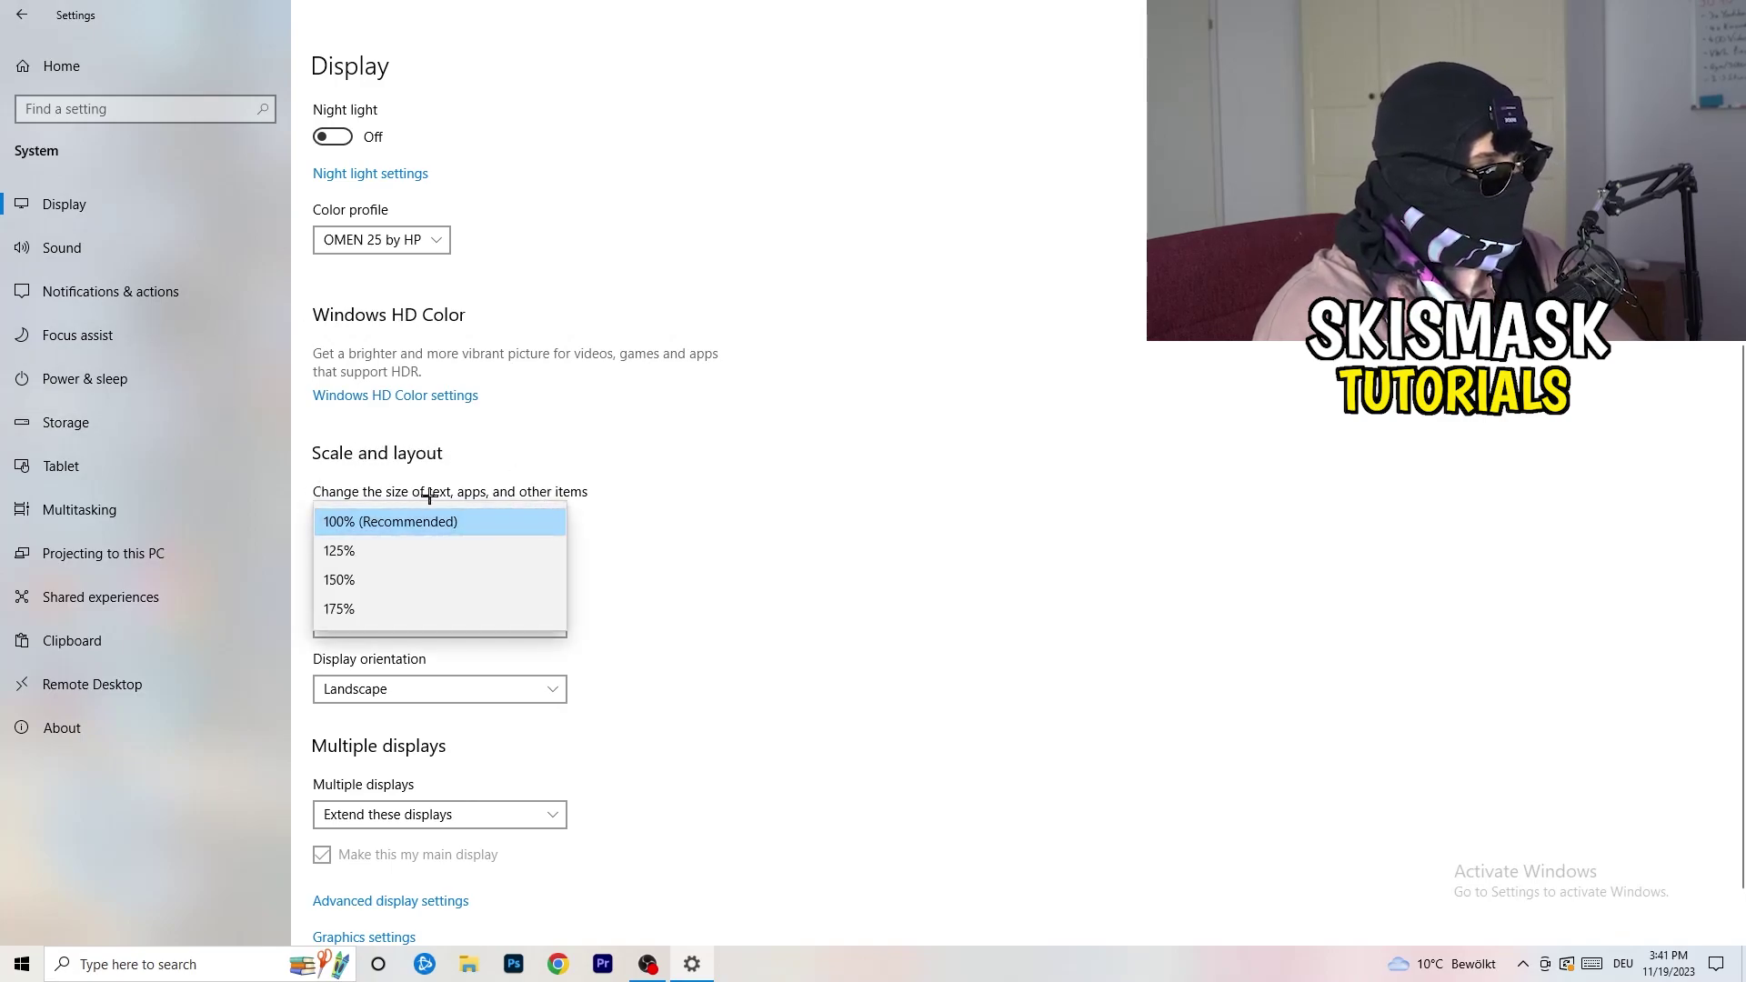
pyautogui.click(604, 518)
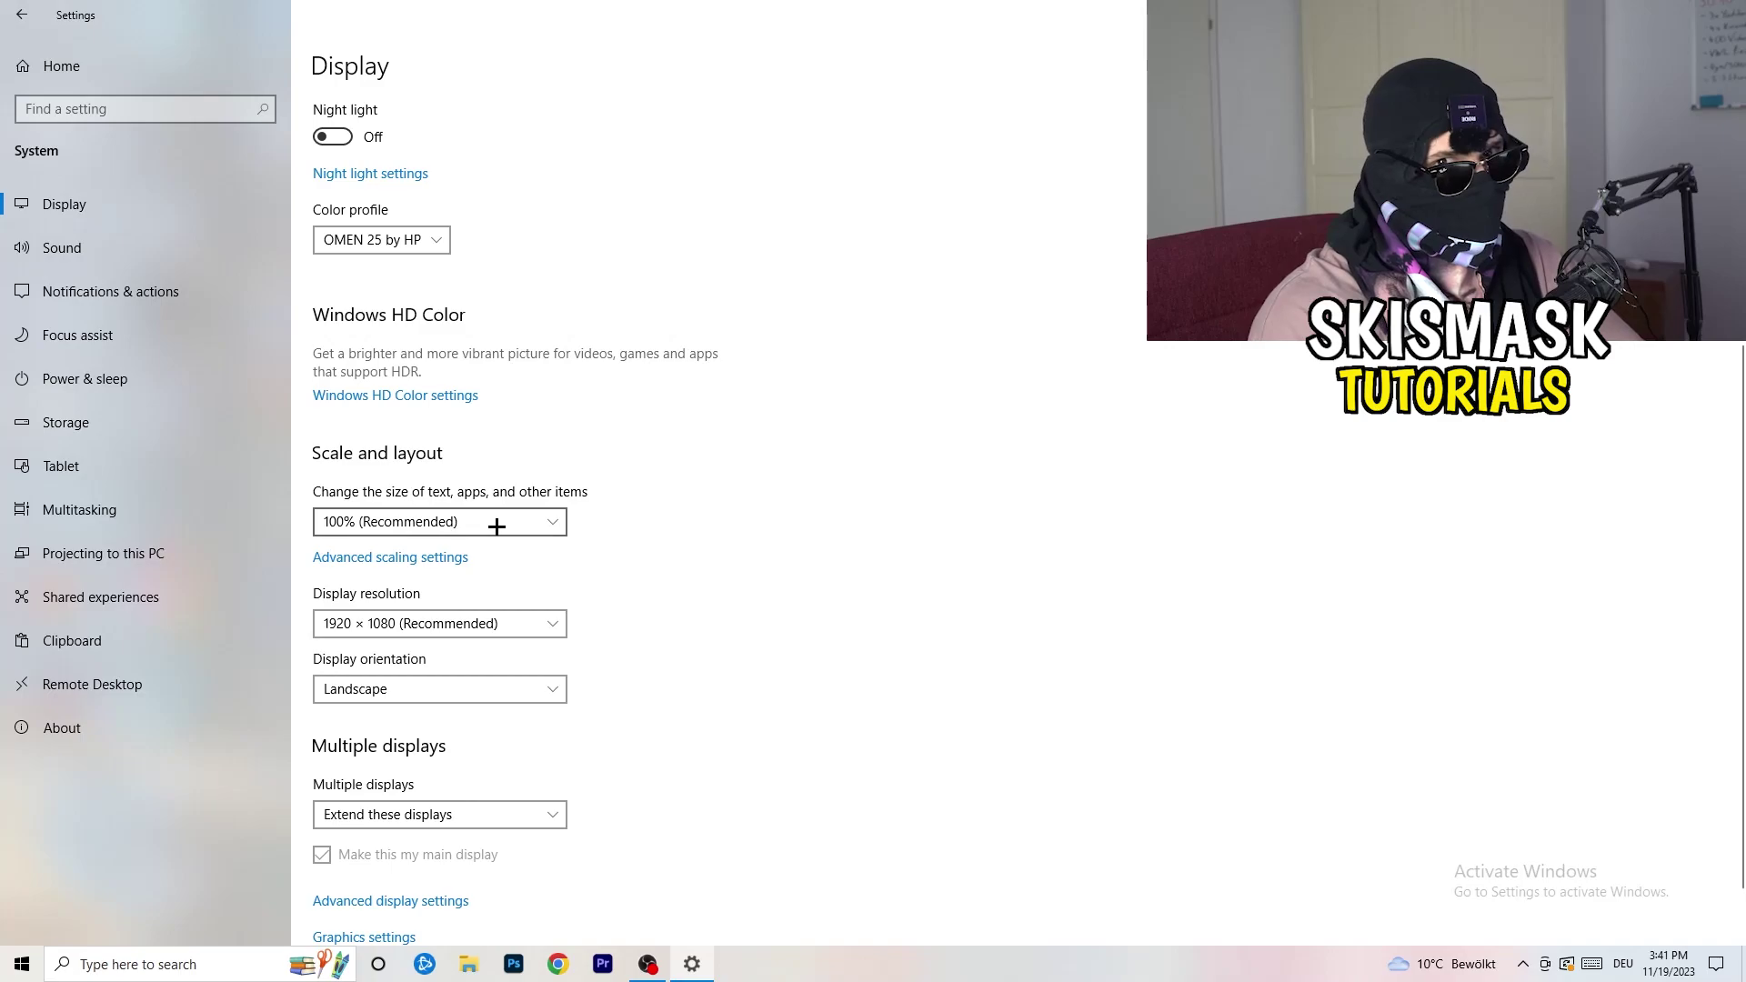
pyautogui.scroll(-1, 496, 525)
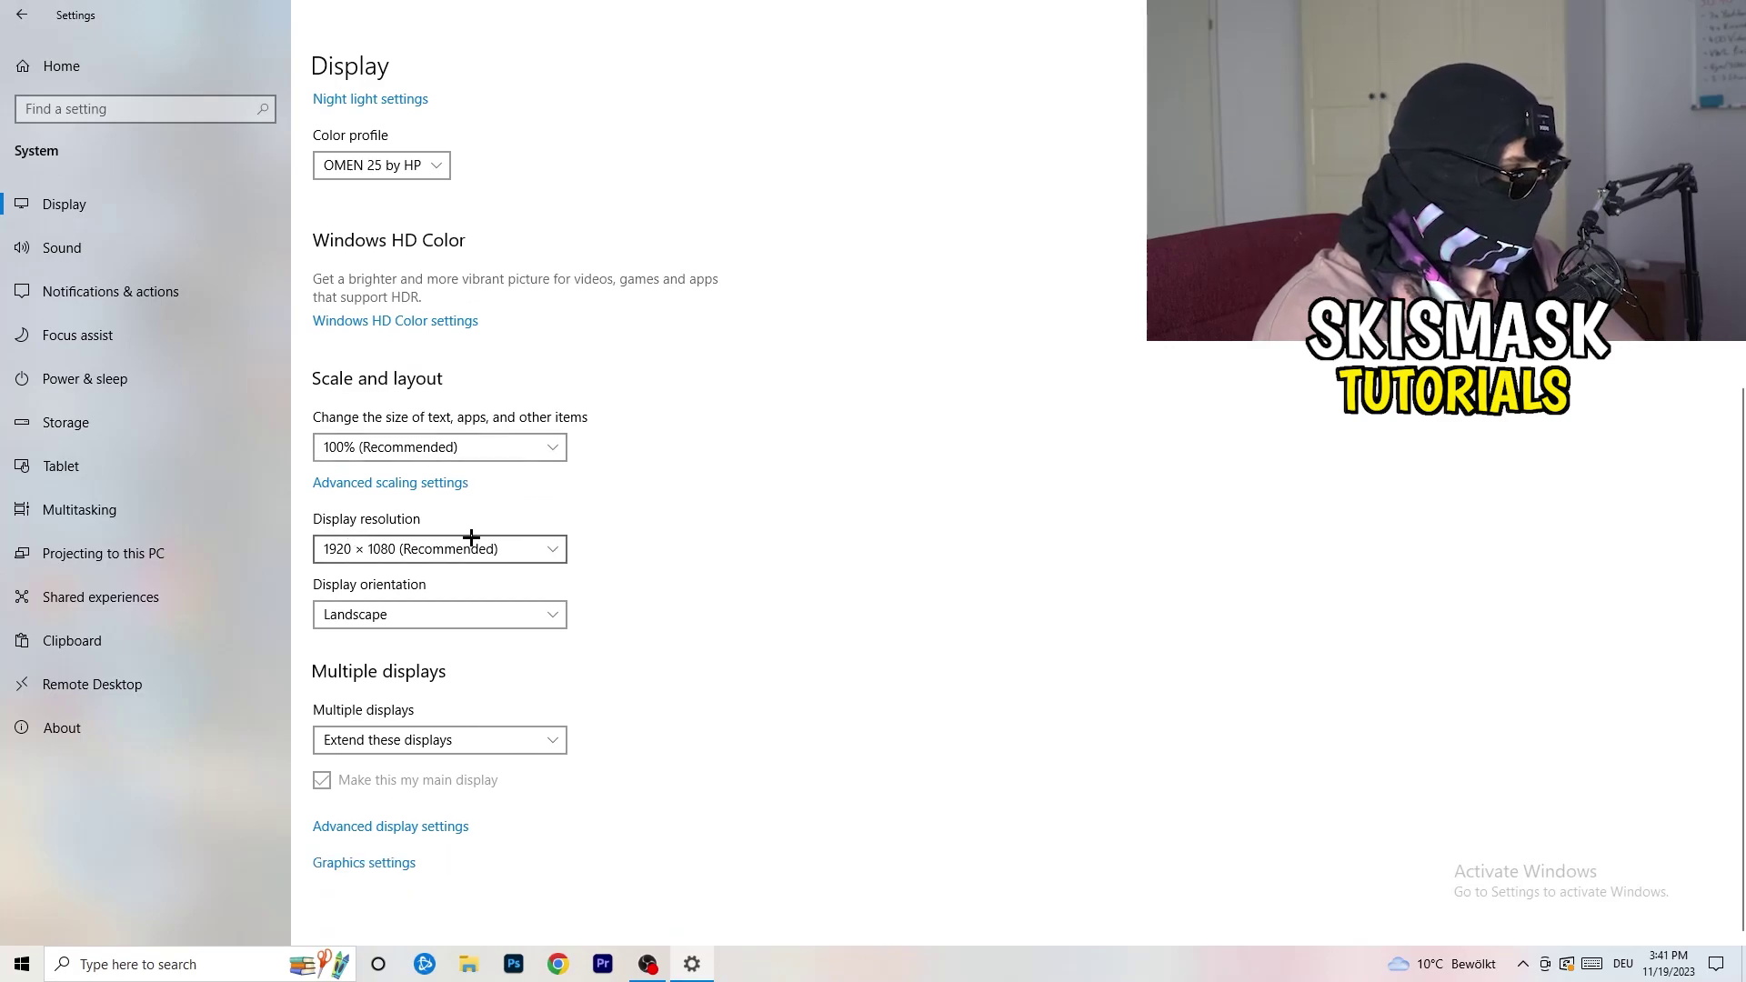
pyautogui.hotkey('alt', 'Down')
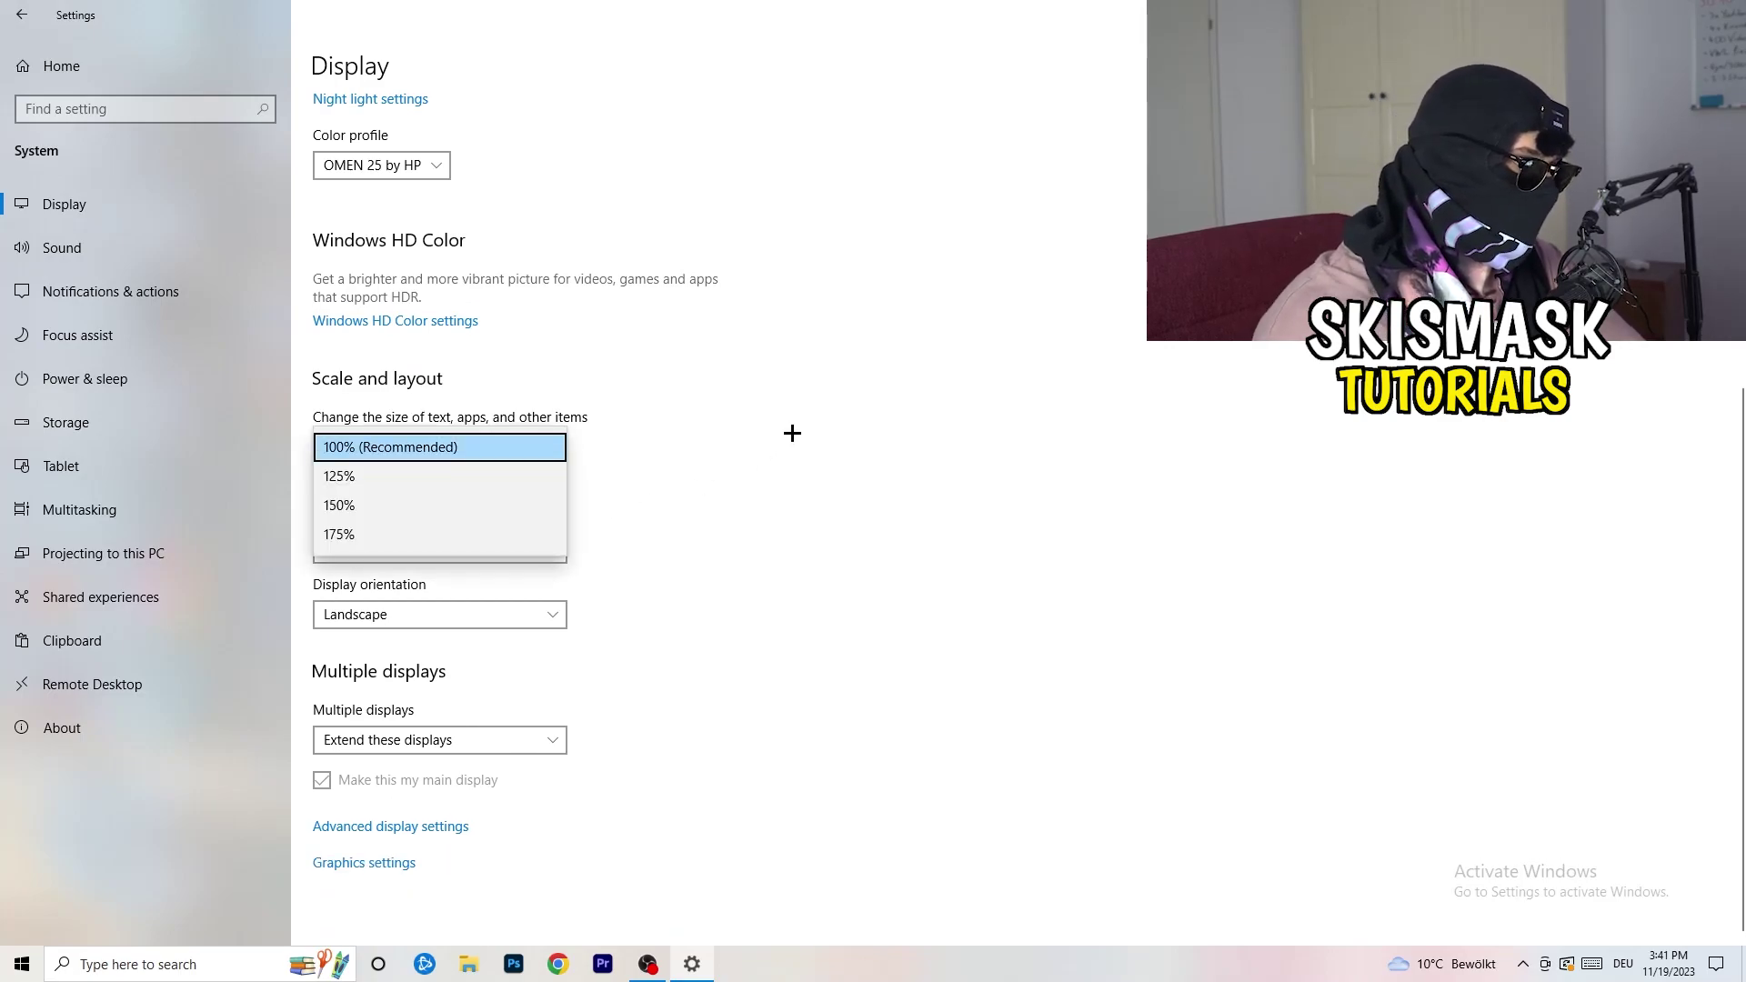
pyautogui.click(792, 432)
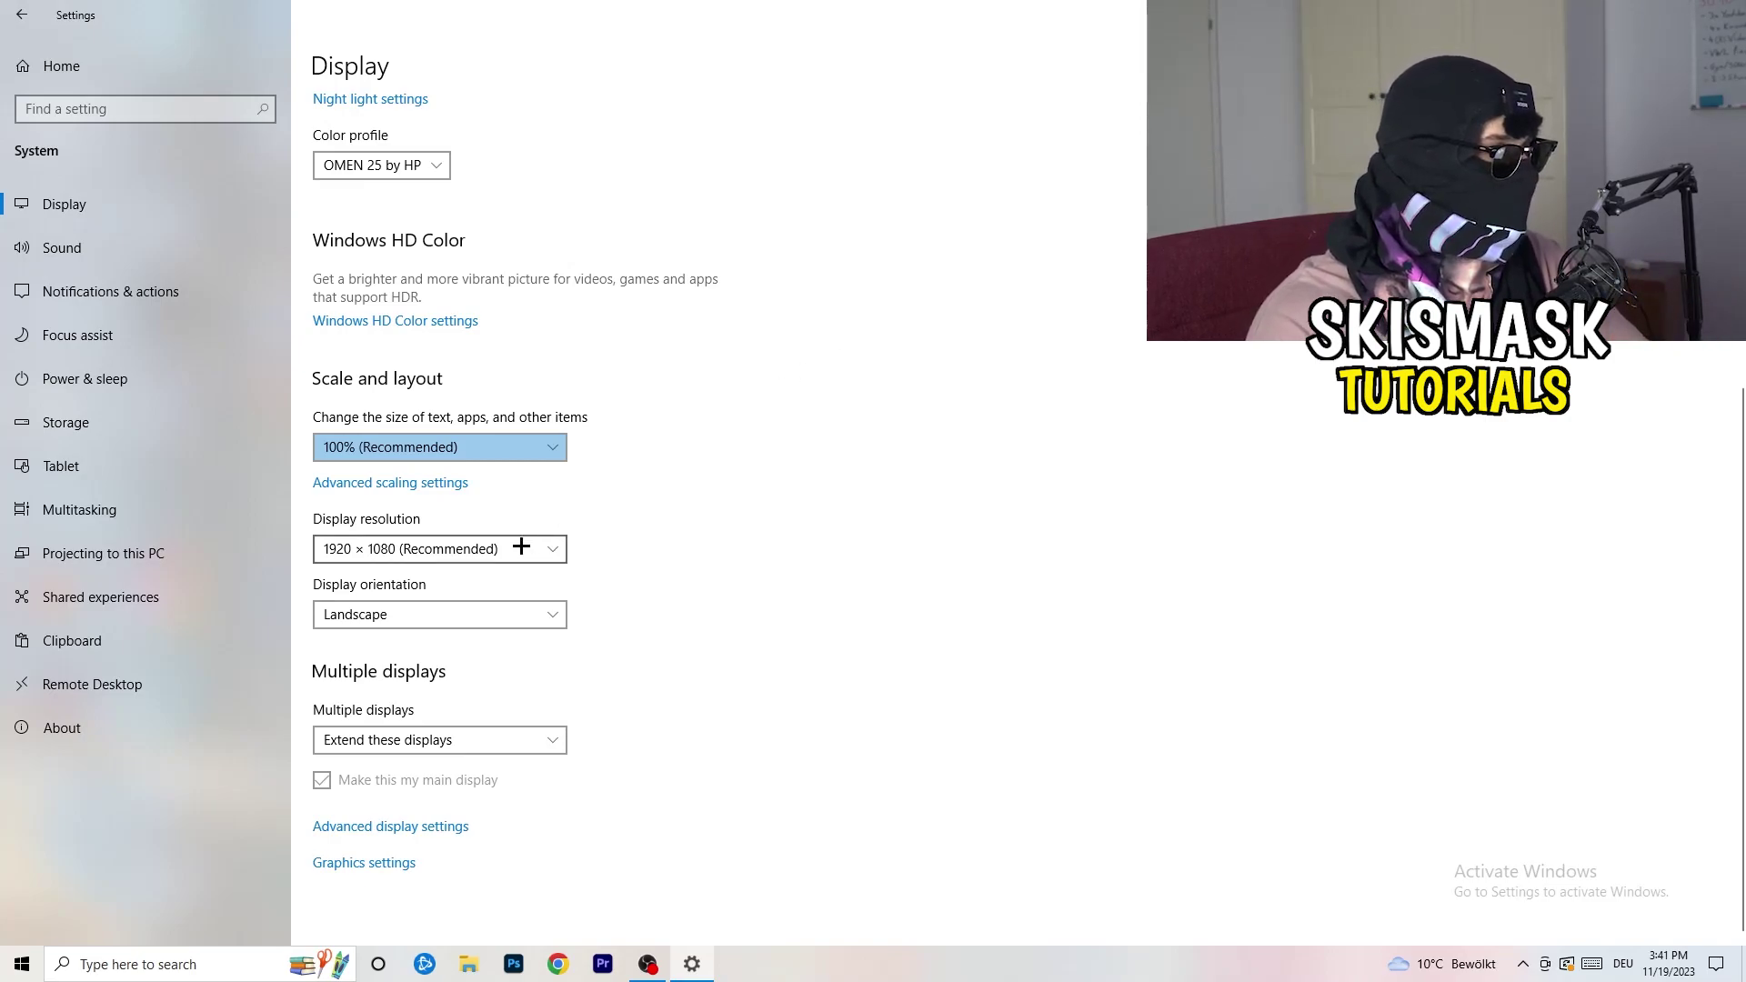
# Step: Keep the resolution at 1920 × 1080 and move to the Storage page
pyautogui.click(559, 549)
pyautogui.click(631, 517)
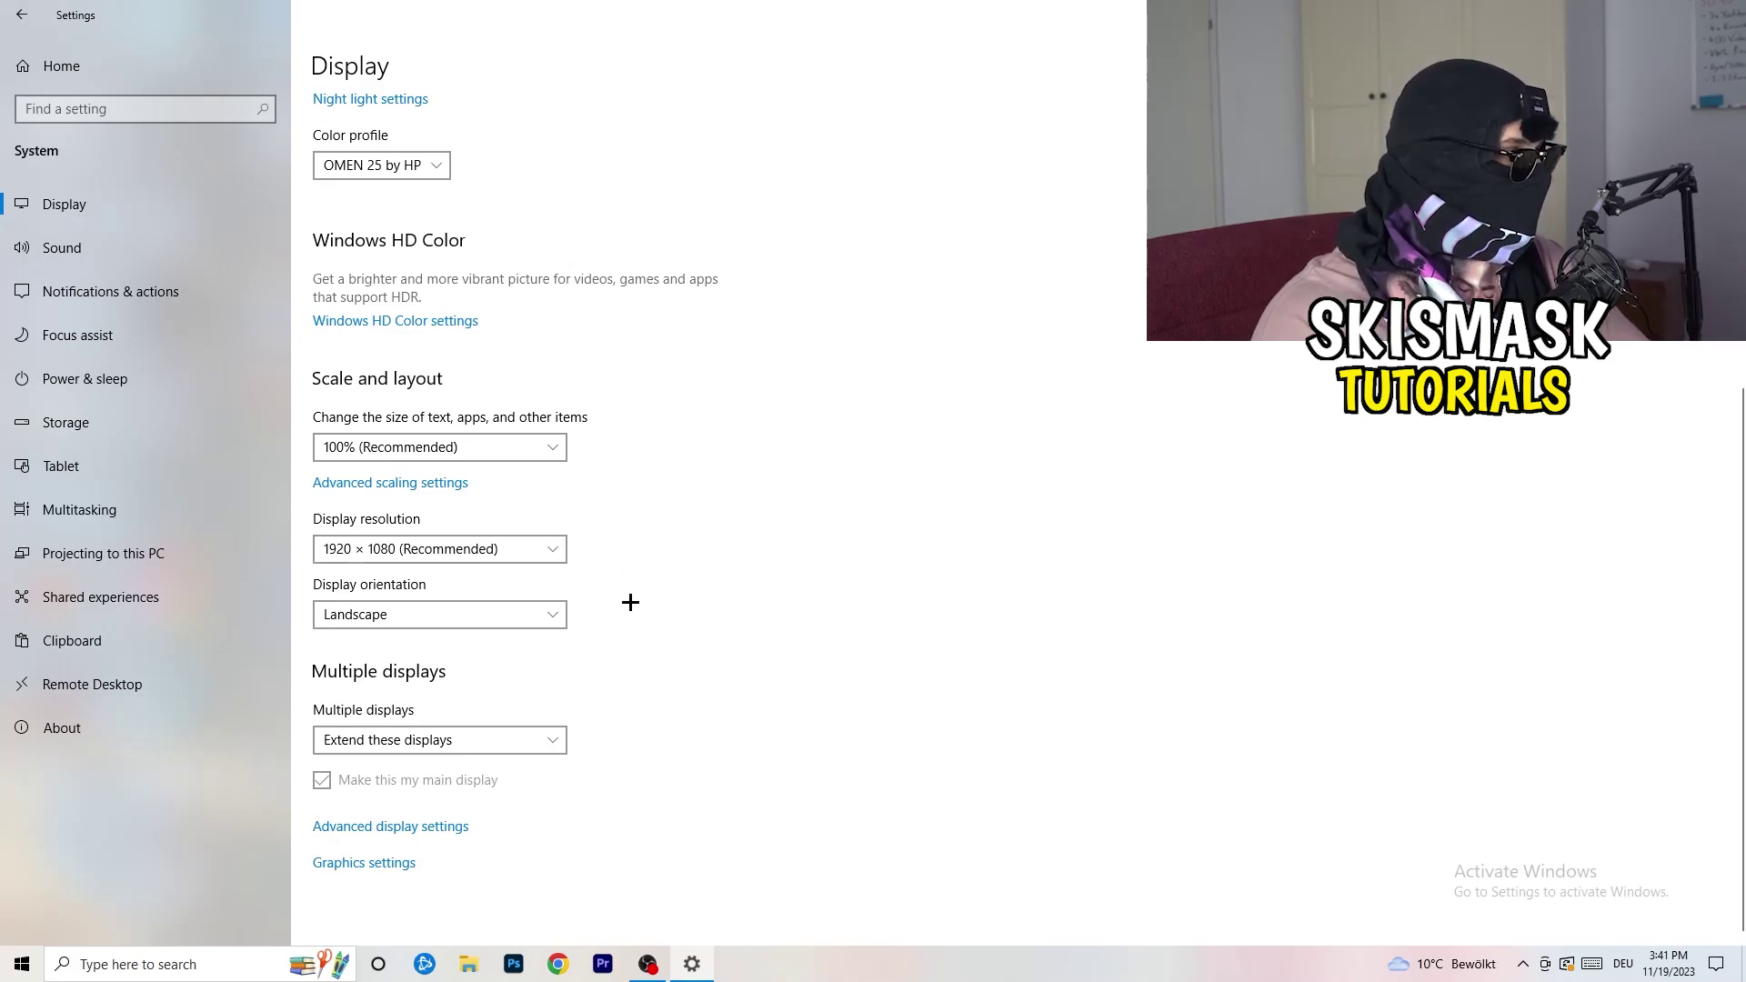
pyautogui.click(128, 408)
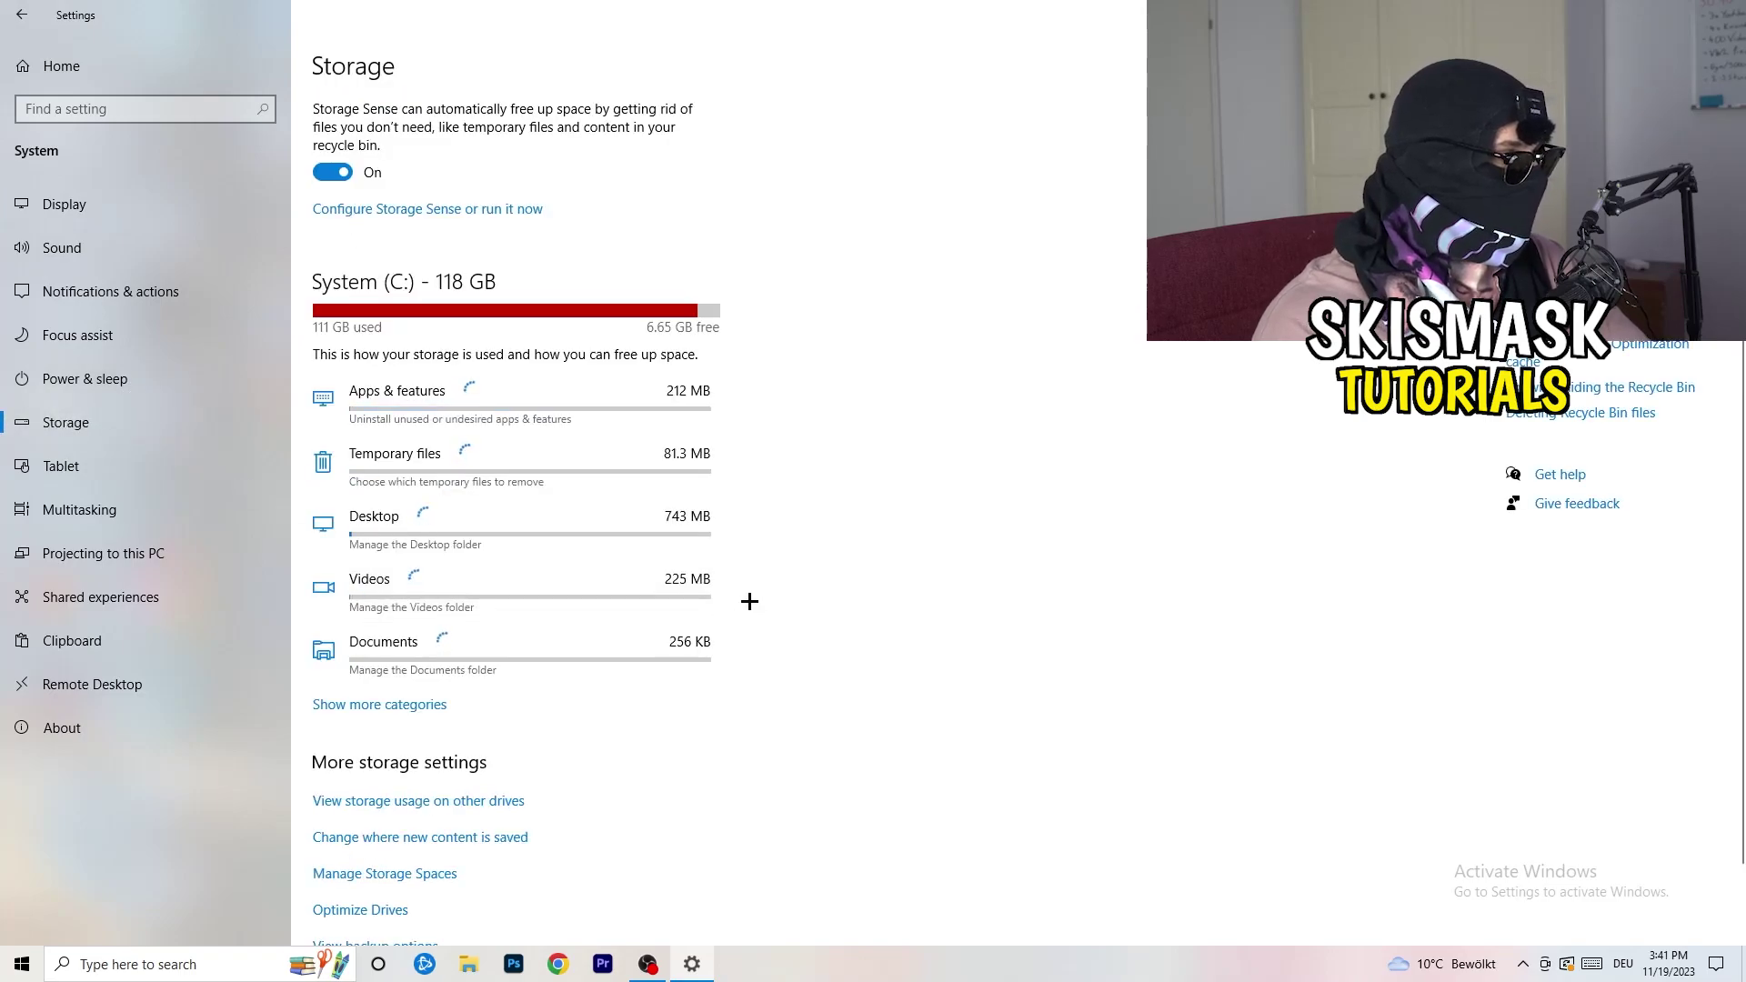
# Step: Configure Storage Sense: weekly runs, temporary-file deletion off, recycle bin at 14 days
pyautogui.scroll(1, 865, 545)
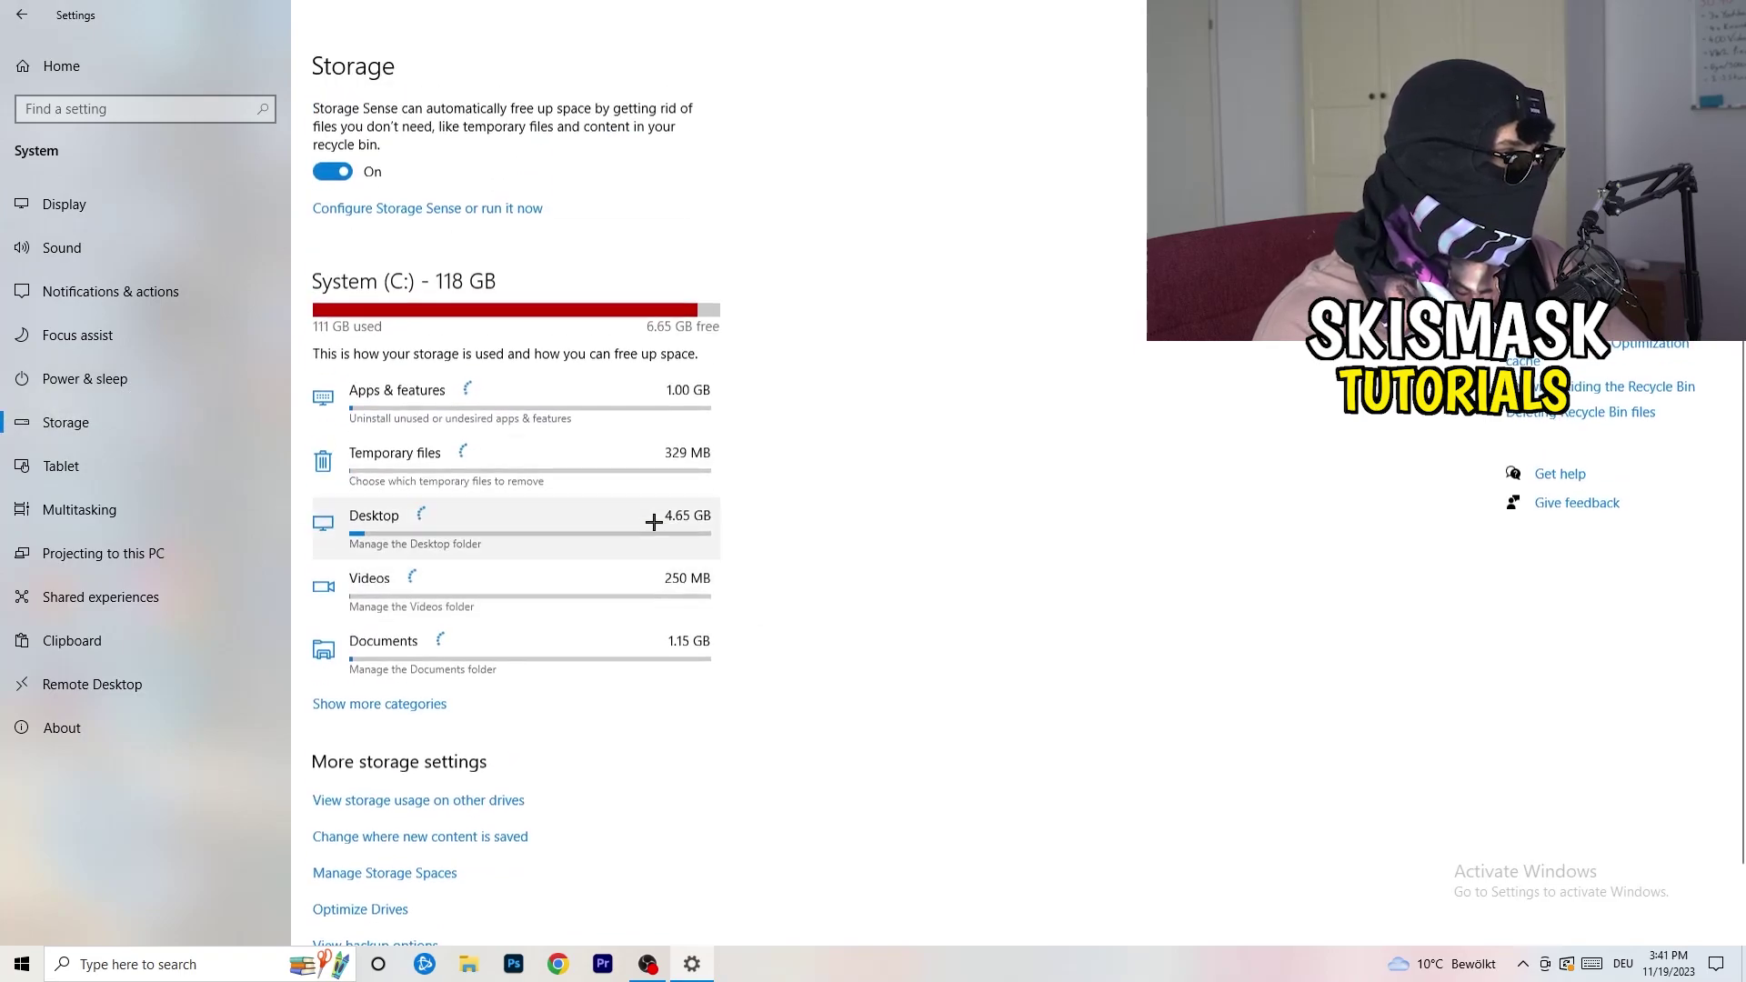
pyautogui.click(382, 211)
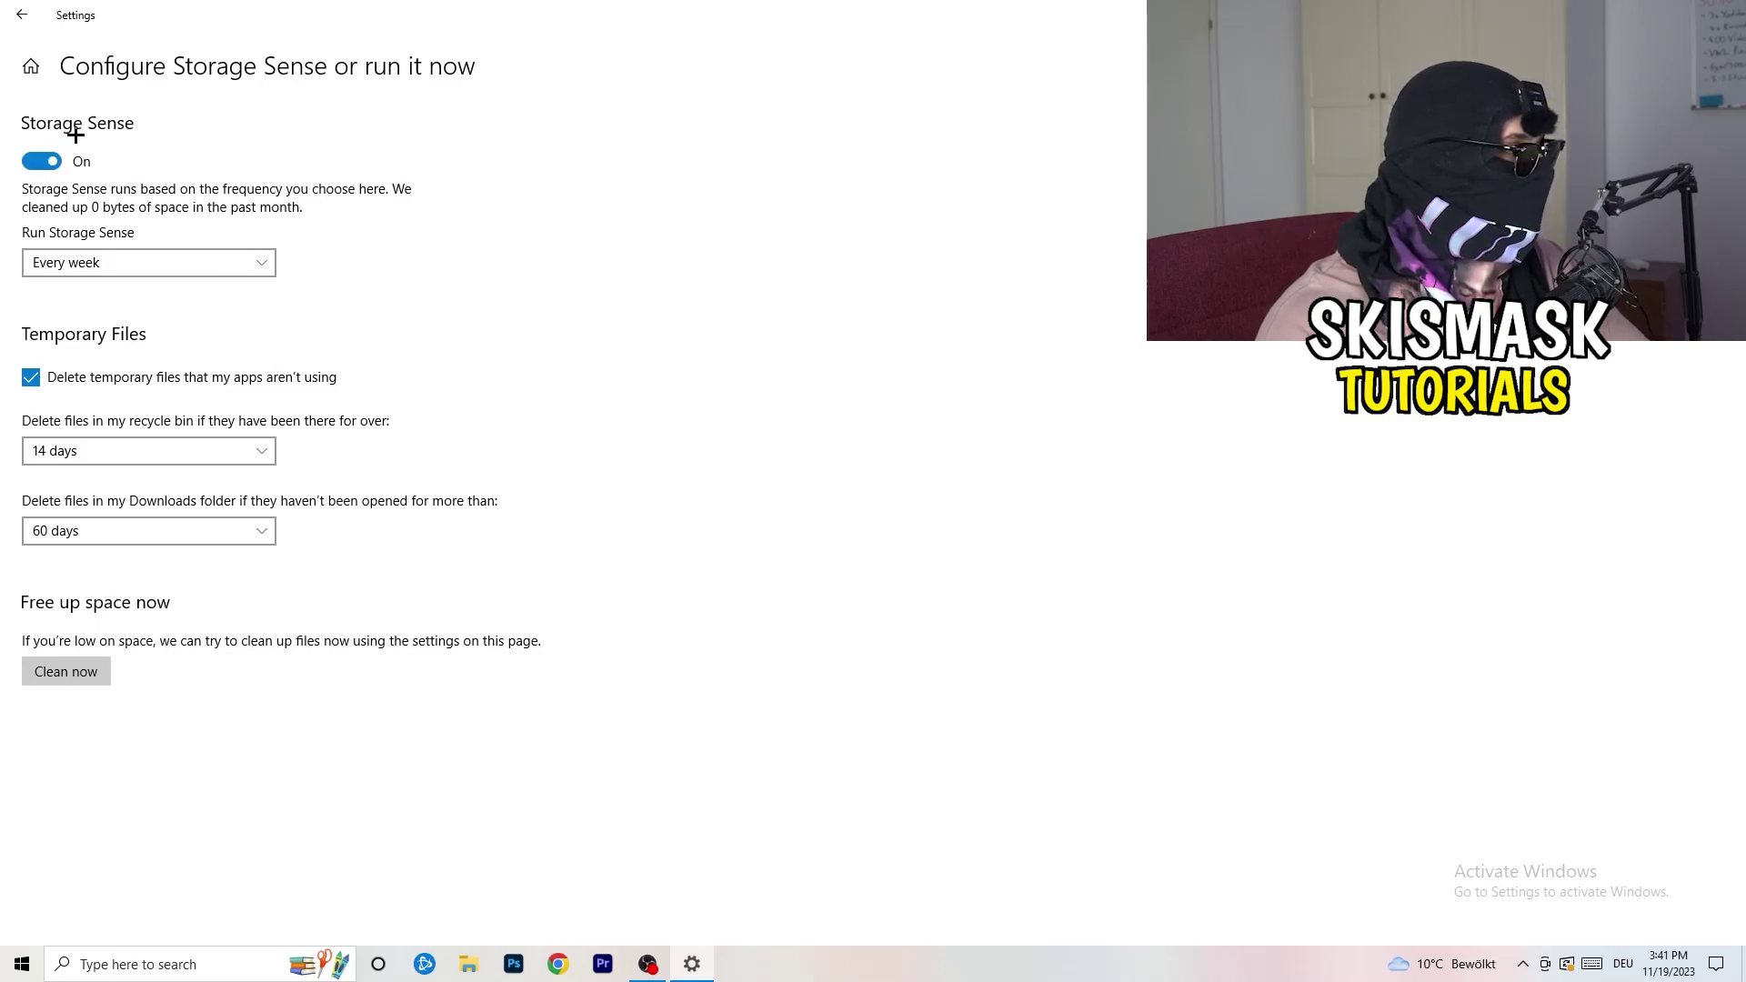
pyautogui.click(70, 259)
pyautogui.click(214, 260)
pyautogui.click(238, 385)
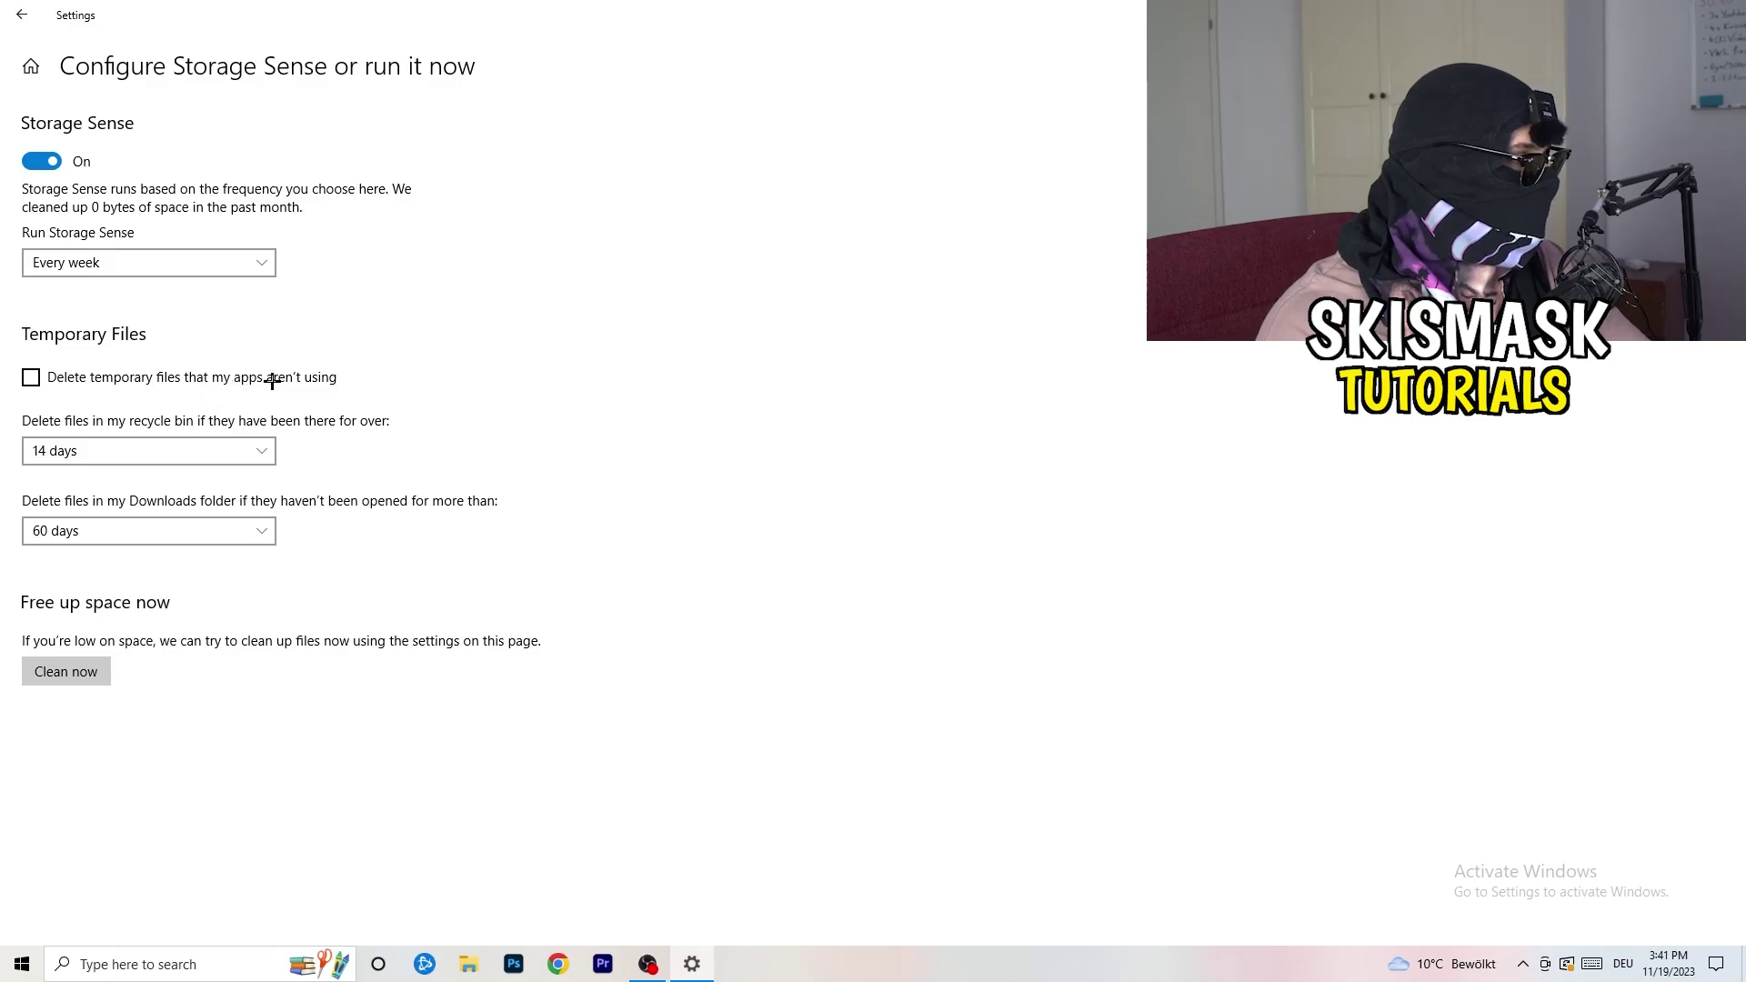
pyautogui.click(107, 443)
pyautogui.click(253, 558)
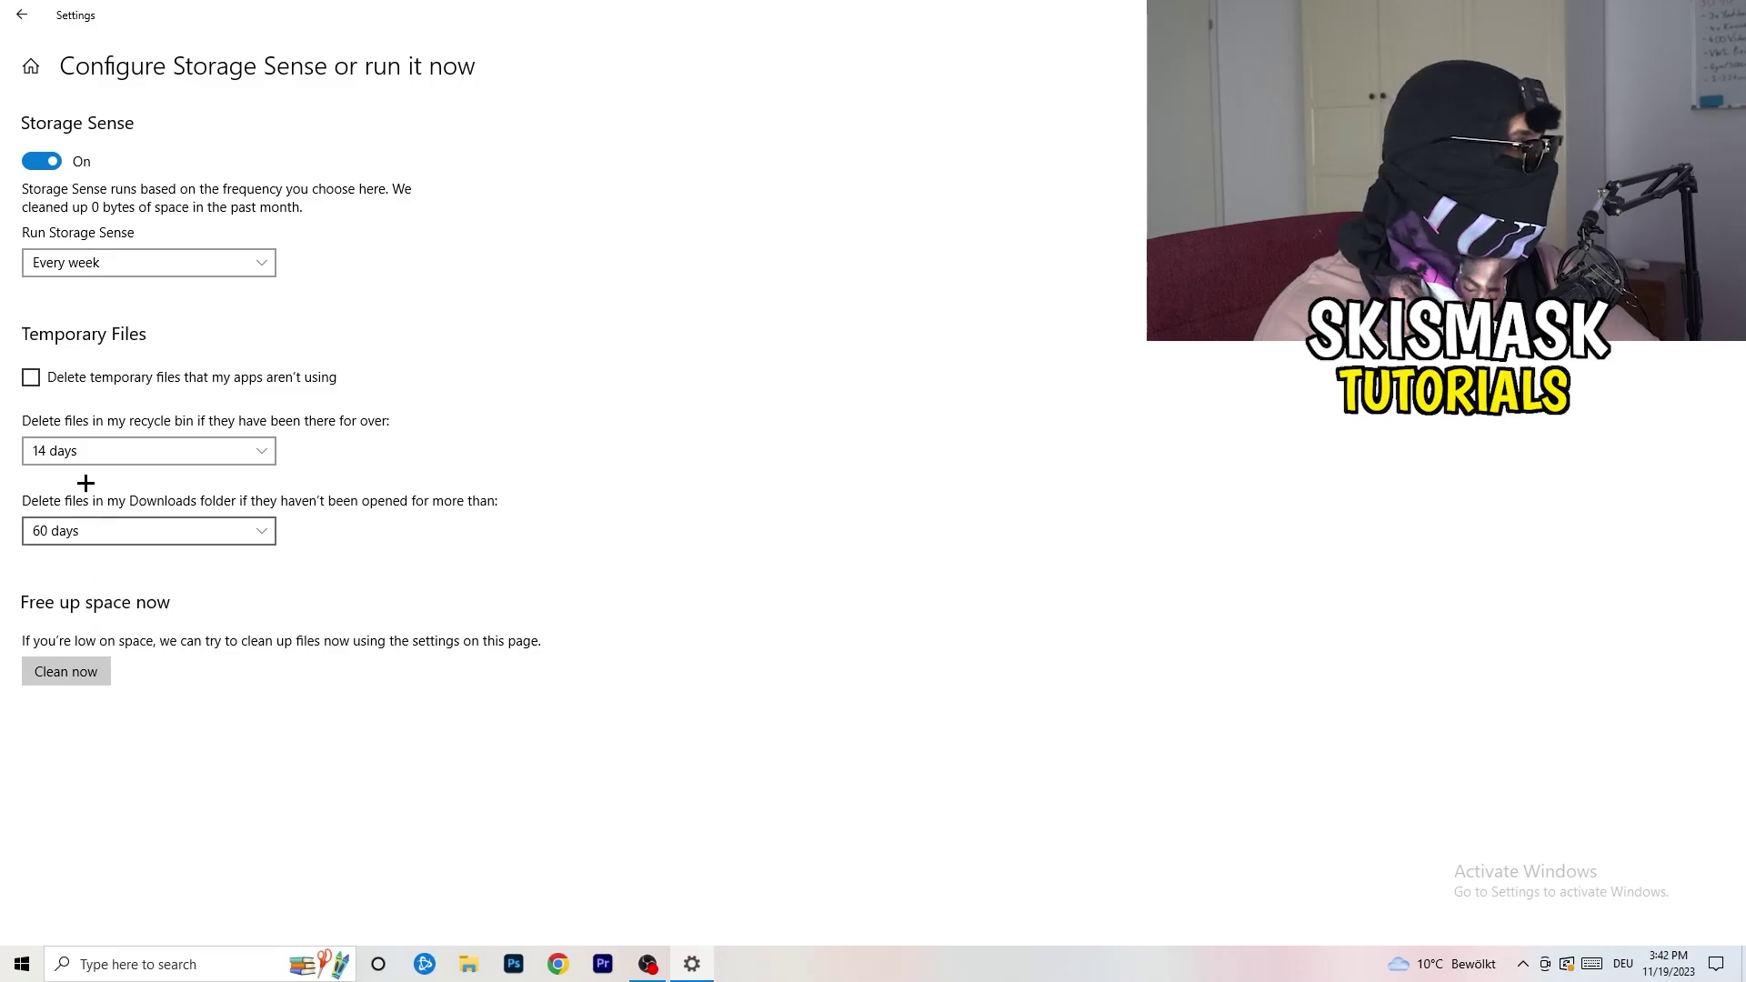
pyautogui.click(20, 14)
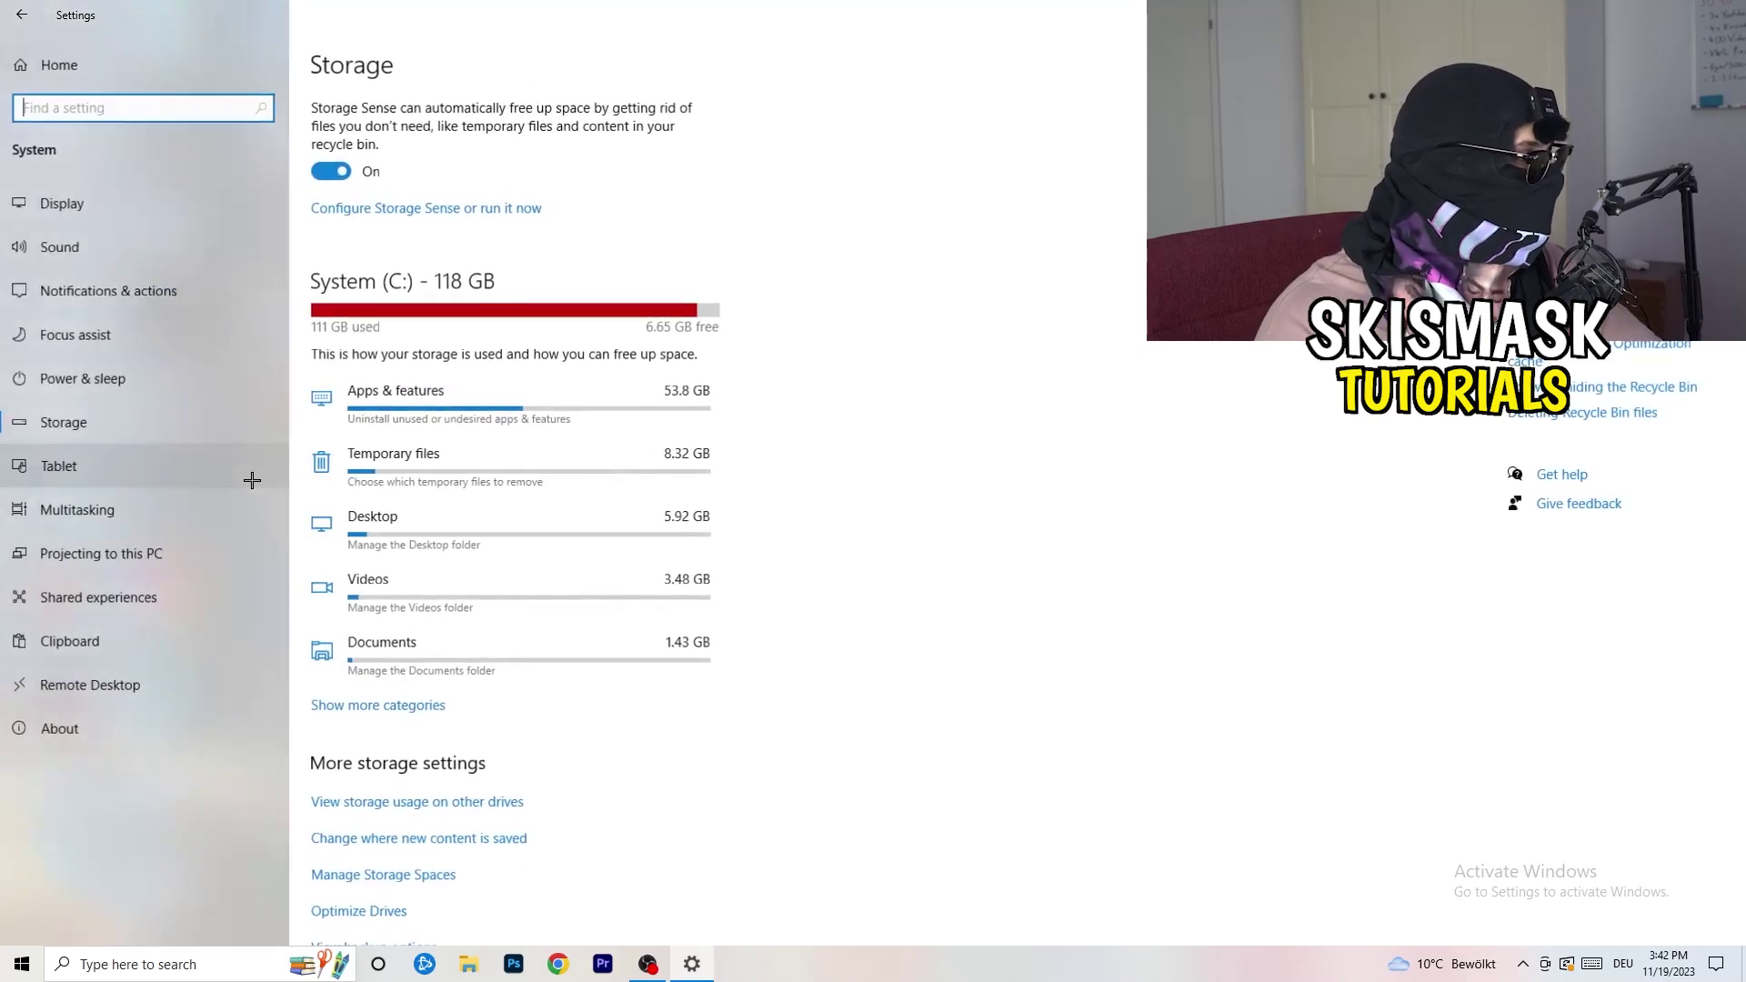
# Step: From Power & sleep, review all power plans including Ultimate Performance, then close Power Options
pyautogui.click(203, 386)
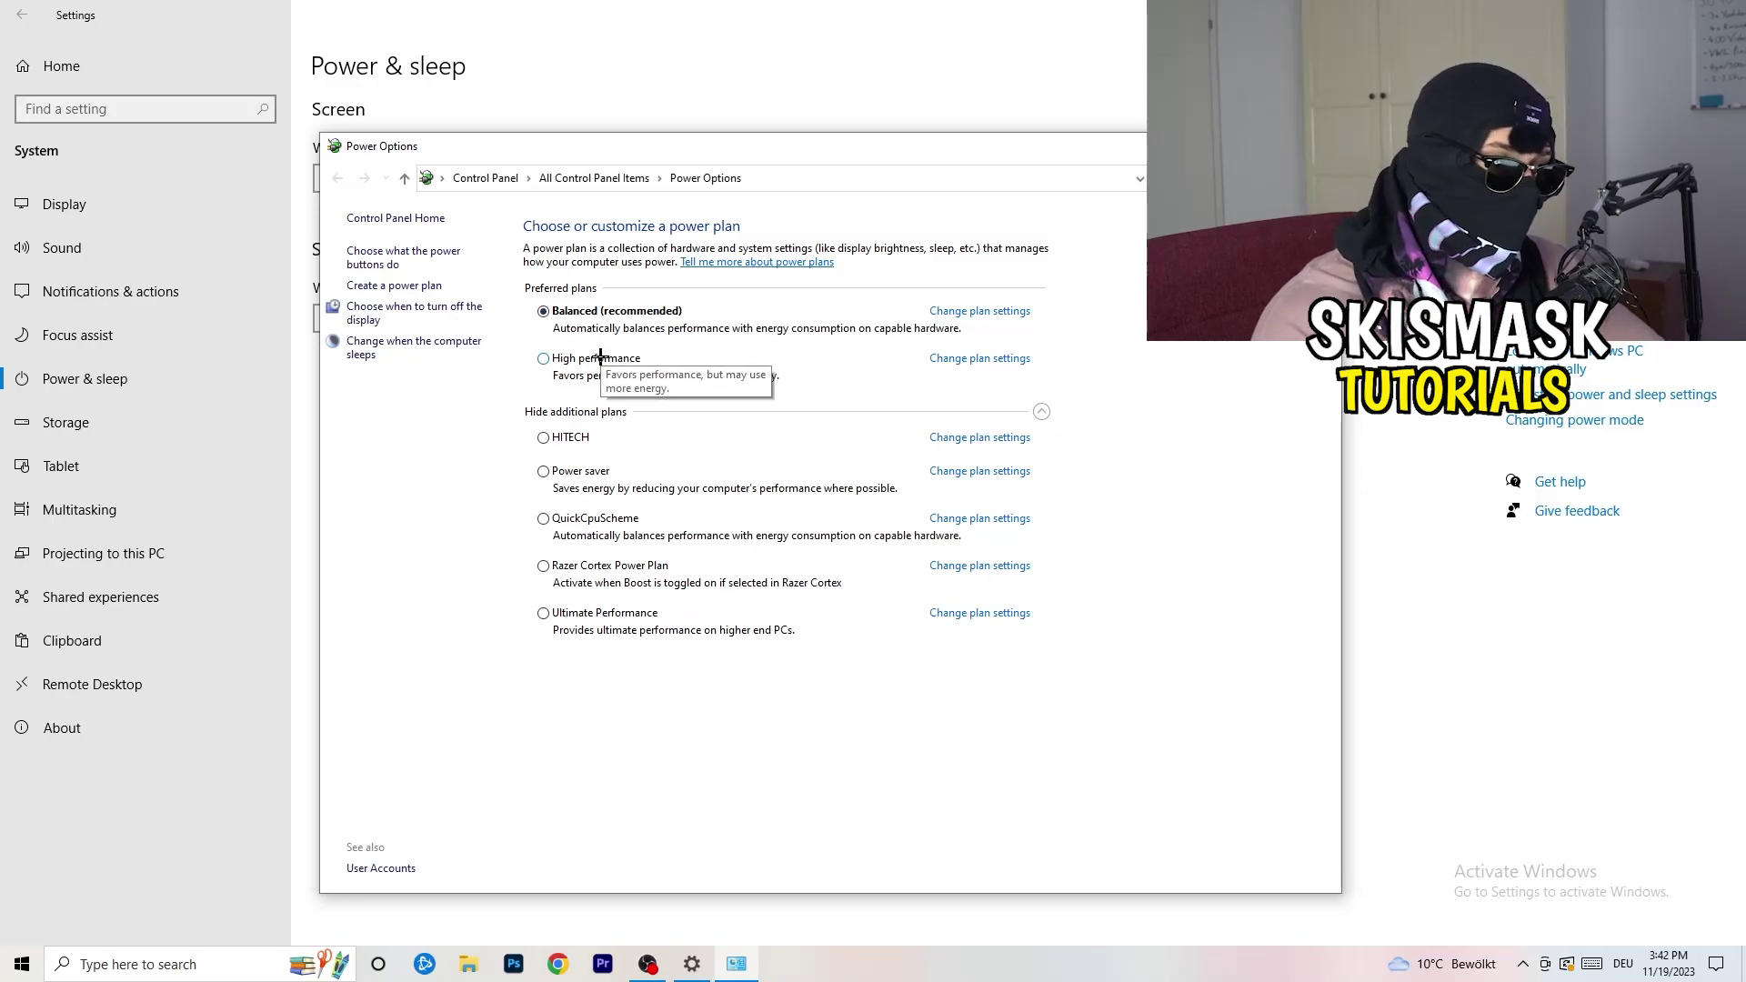
pyautogui.click(674, 414)
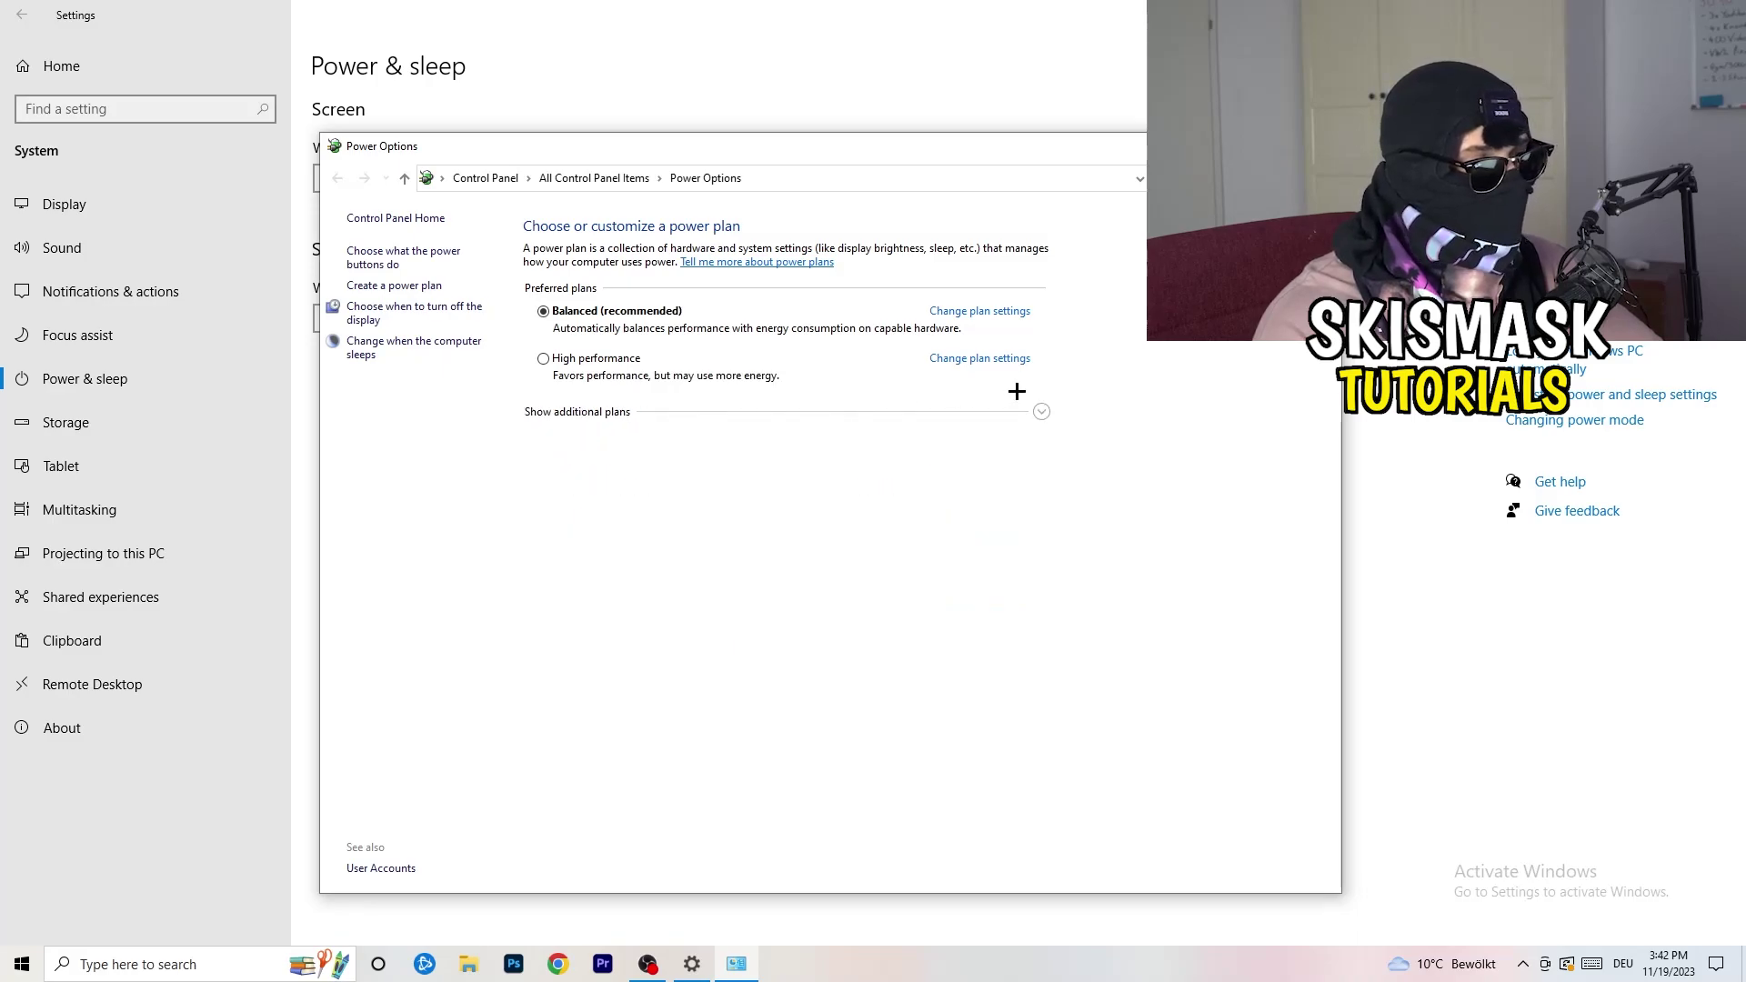
pyautogui.click(1042, 412)
pyautogui.click(1042, 412)
pyautogui.click(1042, 412)
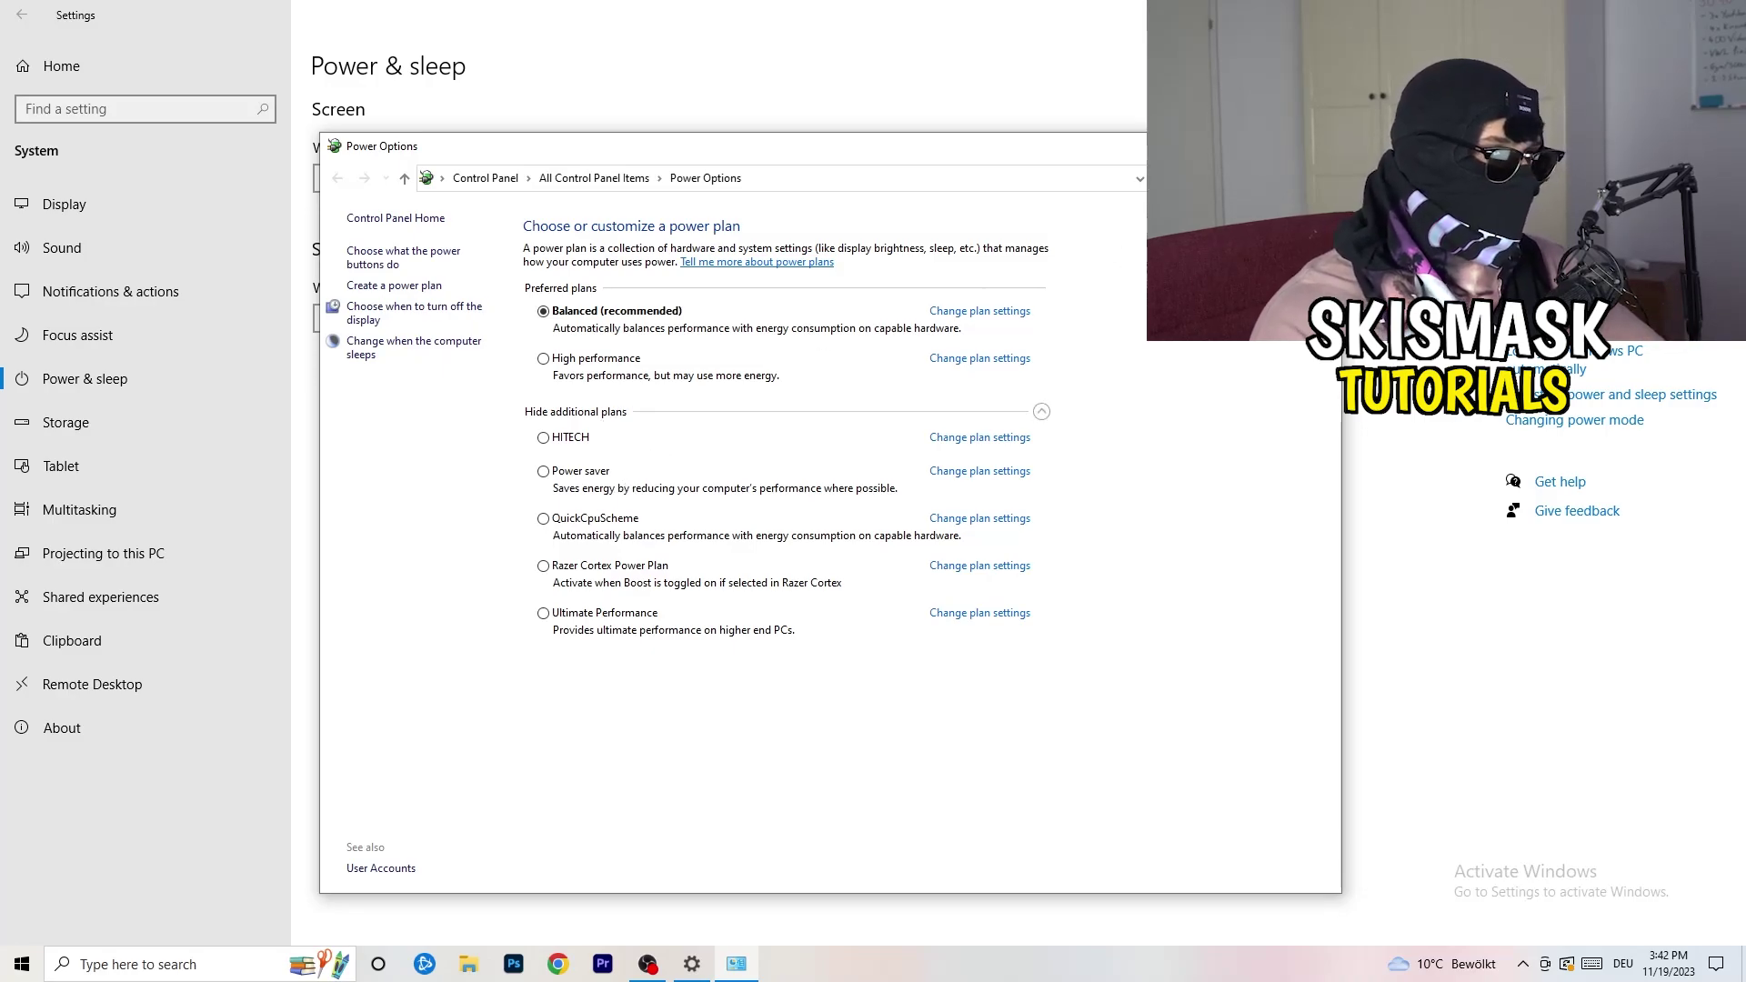
pyautogui.hotkey('alt', 'F4')
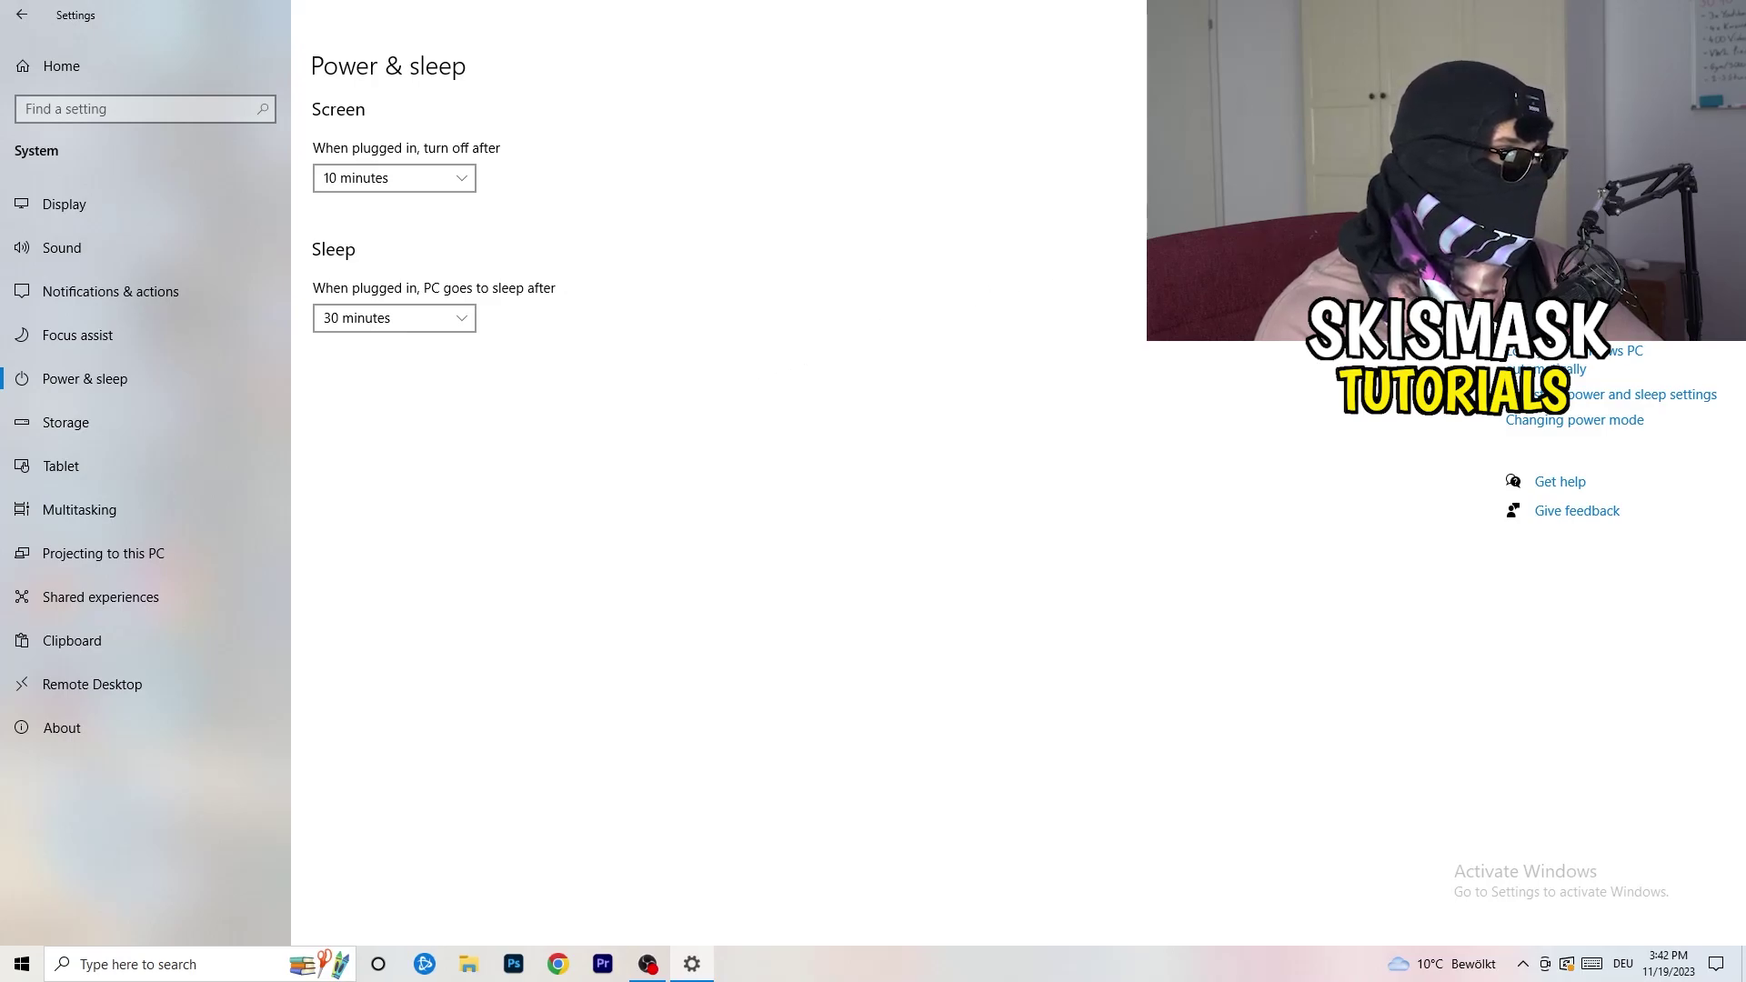
# Step: Close Settings and move the Steam shortcut to an empty desktop spot
pyautogui.hotkey('alt', 'F4')
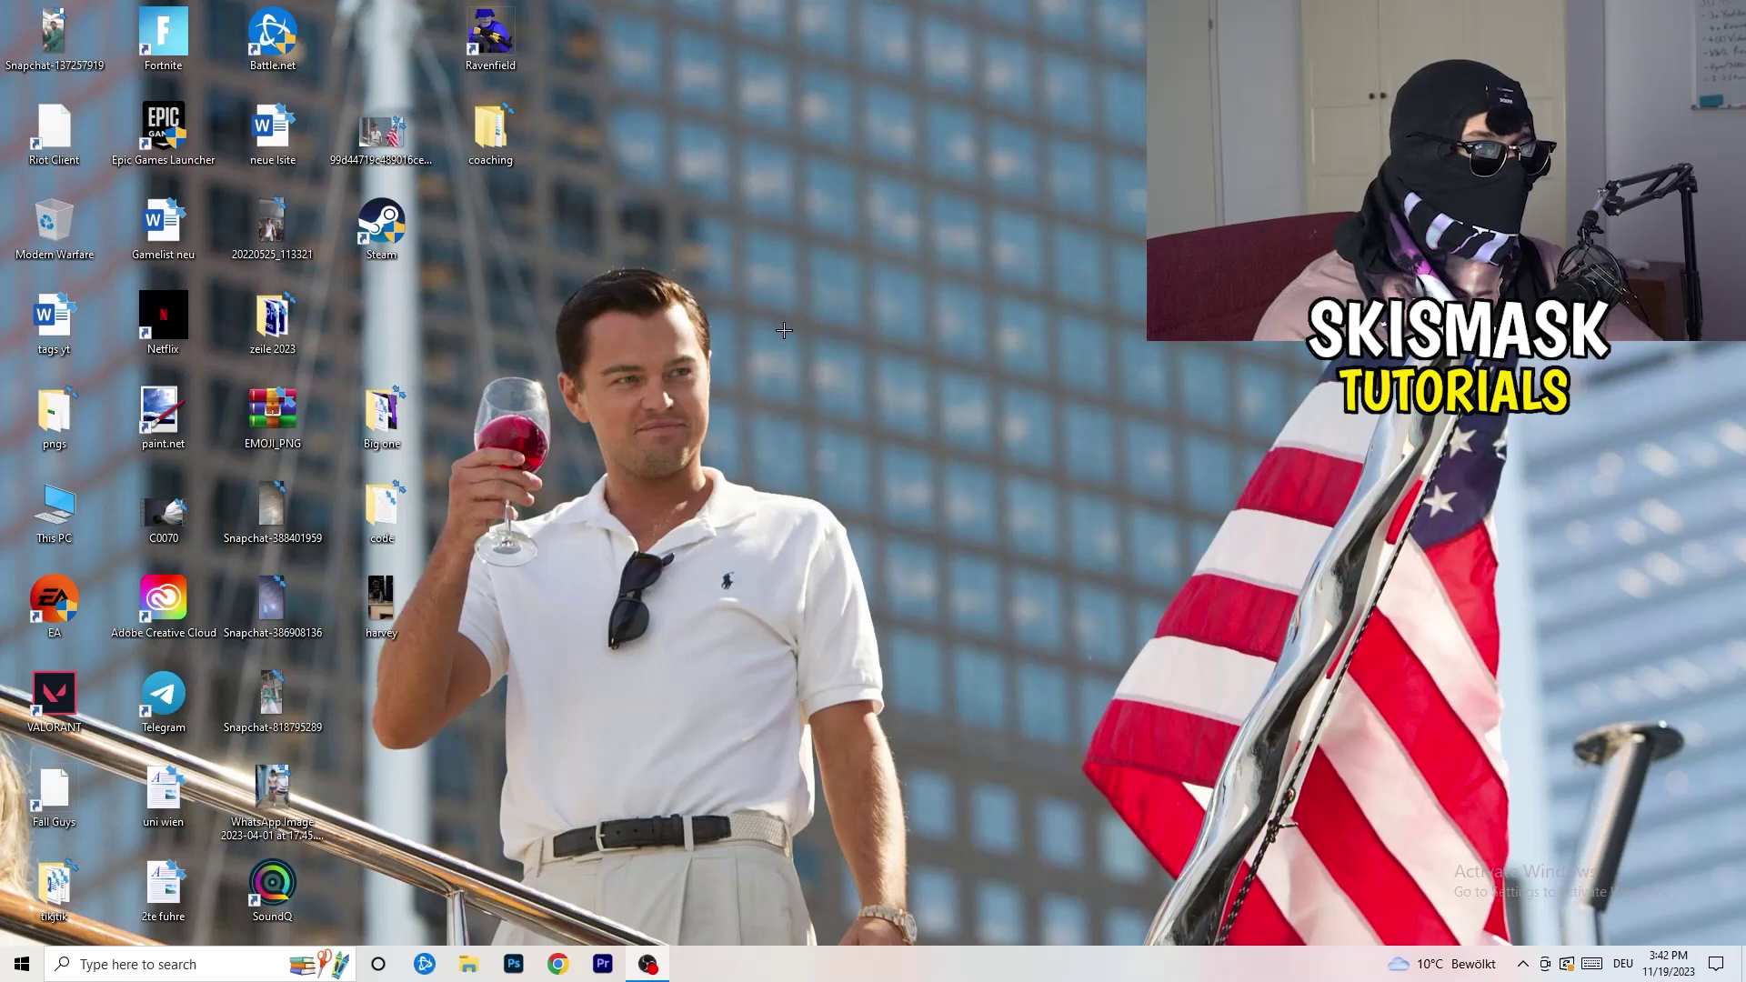
pyautogui.moveTo(415, 255); pyautogui.dragTo(961, 347)
pyautogui.click(754, 373)
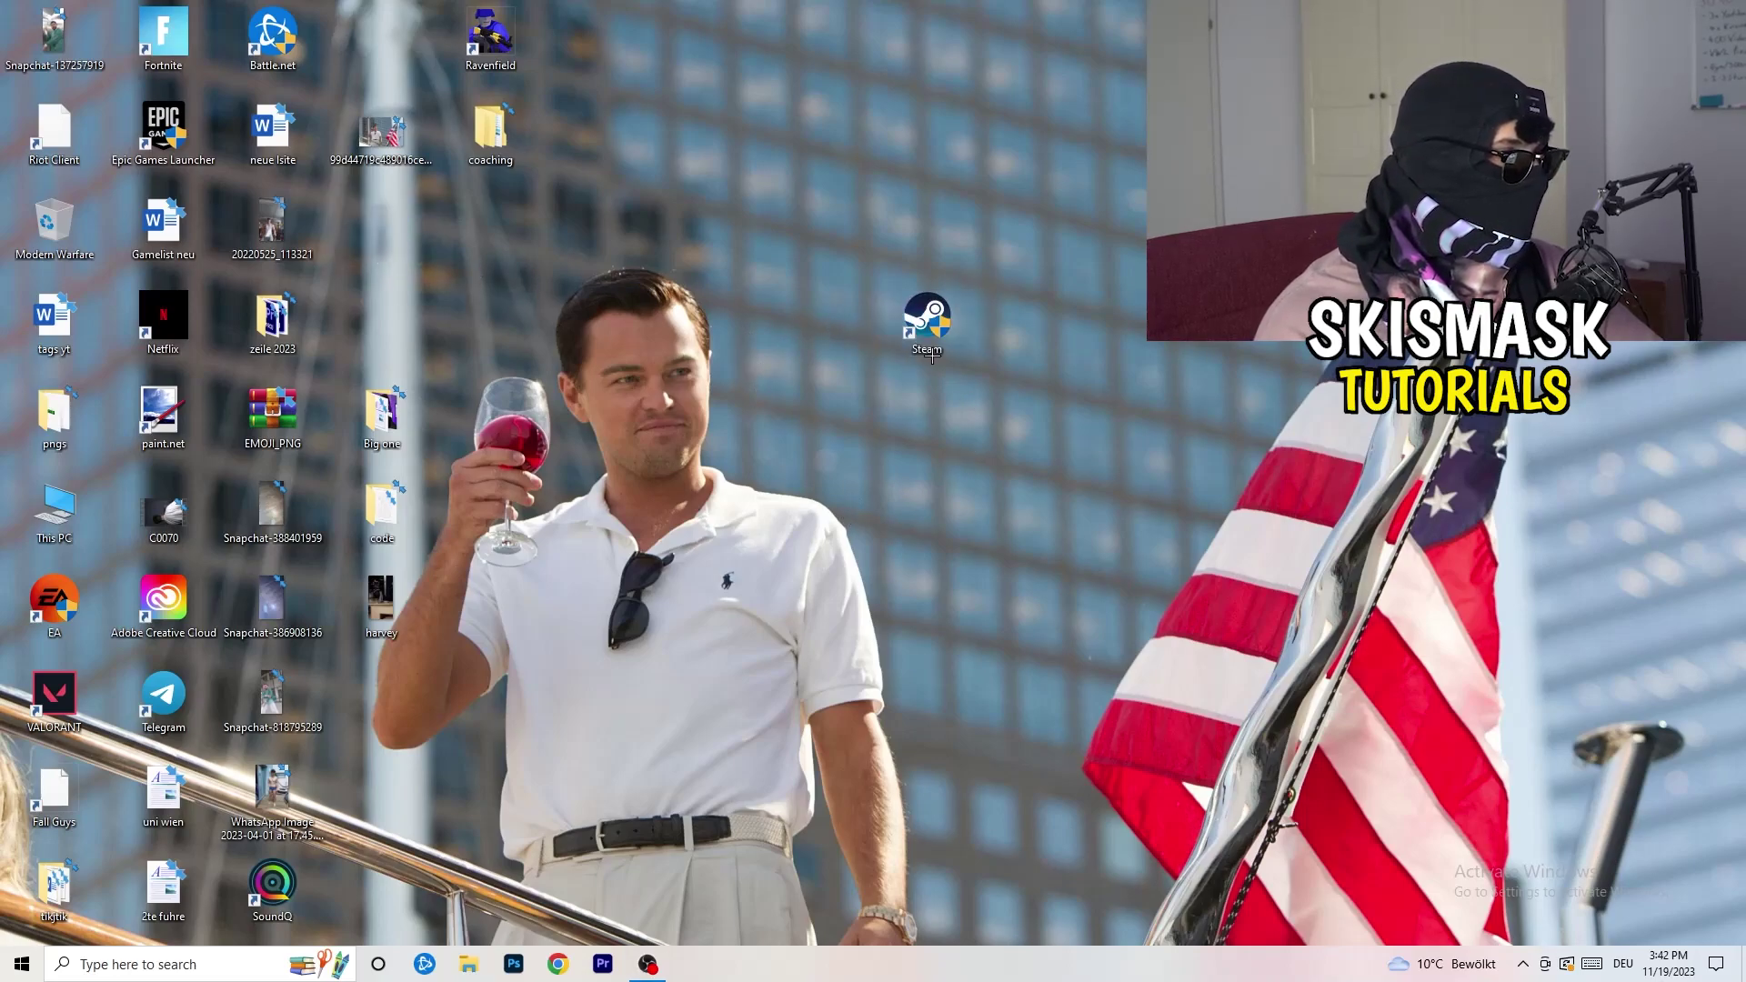
# Step: Set the Steam shortcut to Windows 8 compatibility mode, run as administrator, and apply
pyautogui.rightClick(912, 325)
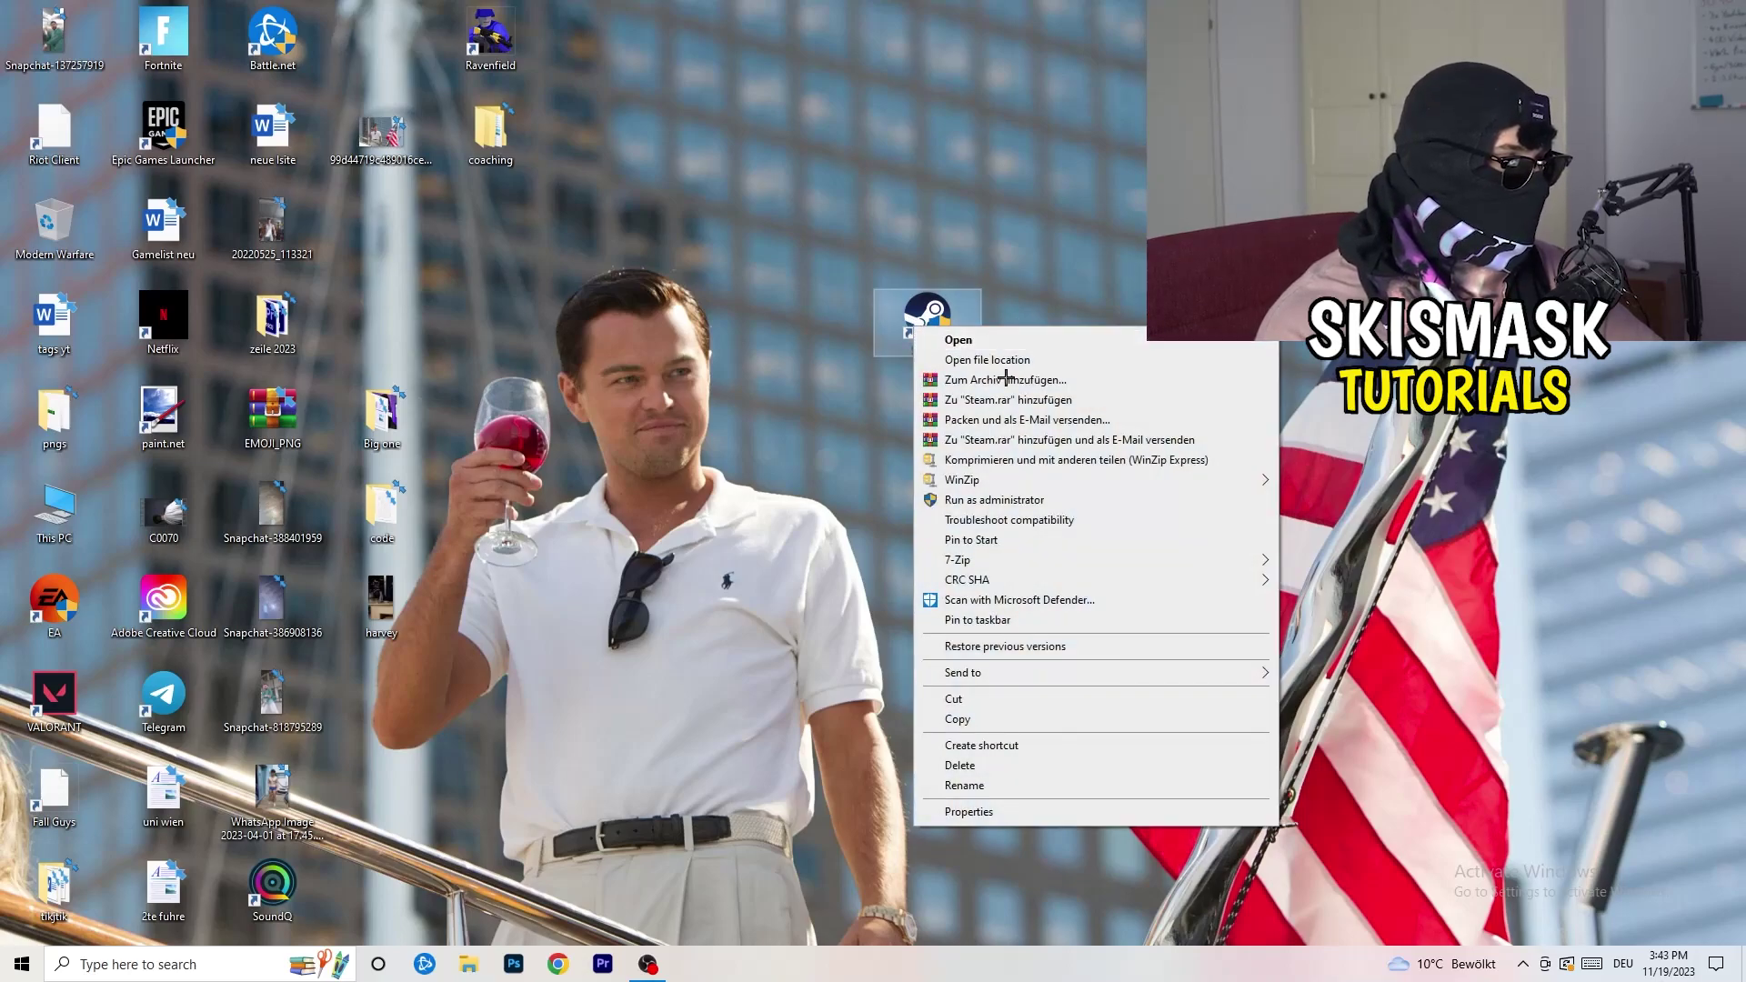
pyautogui.click(998, 812)
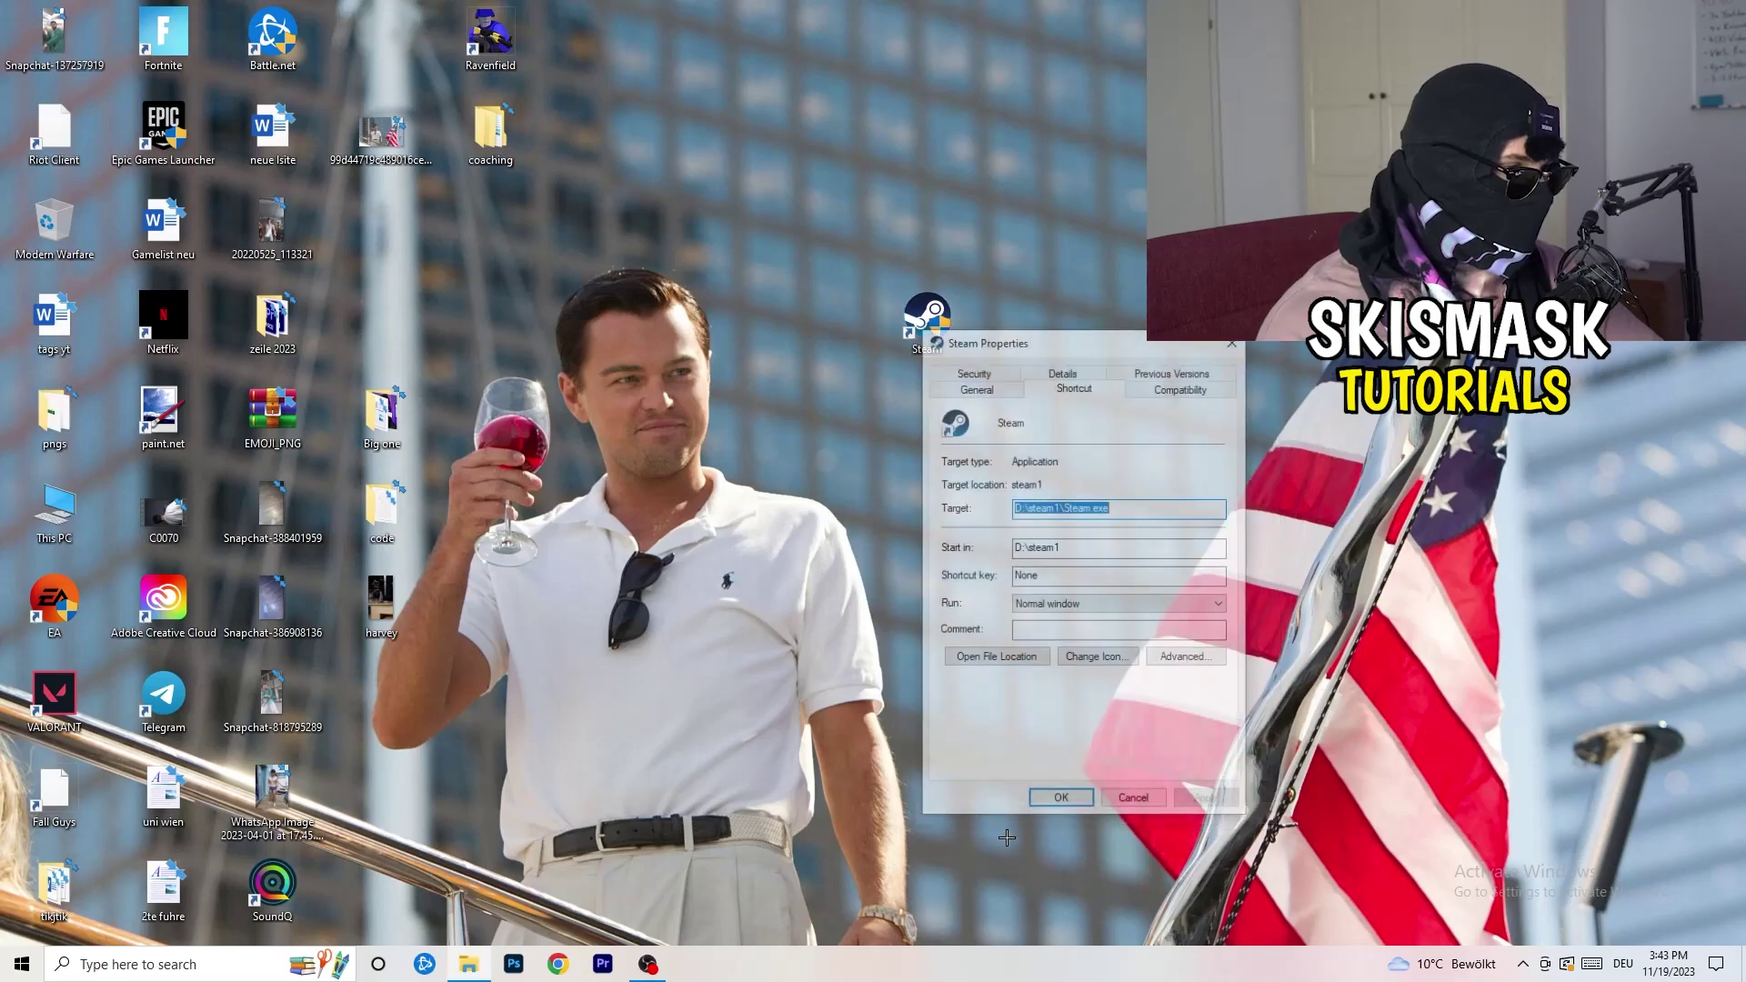
pyautogui.moveTo(1015, 340); pyautogui.dragTo(843, 256)
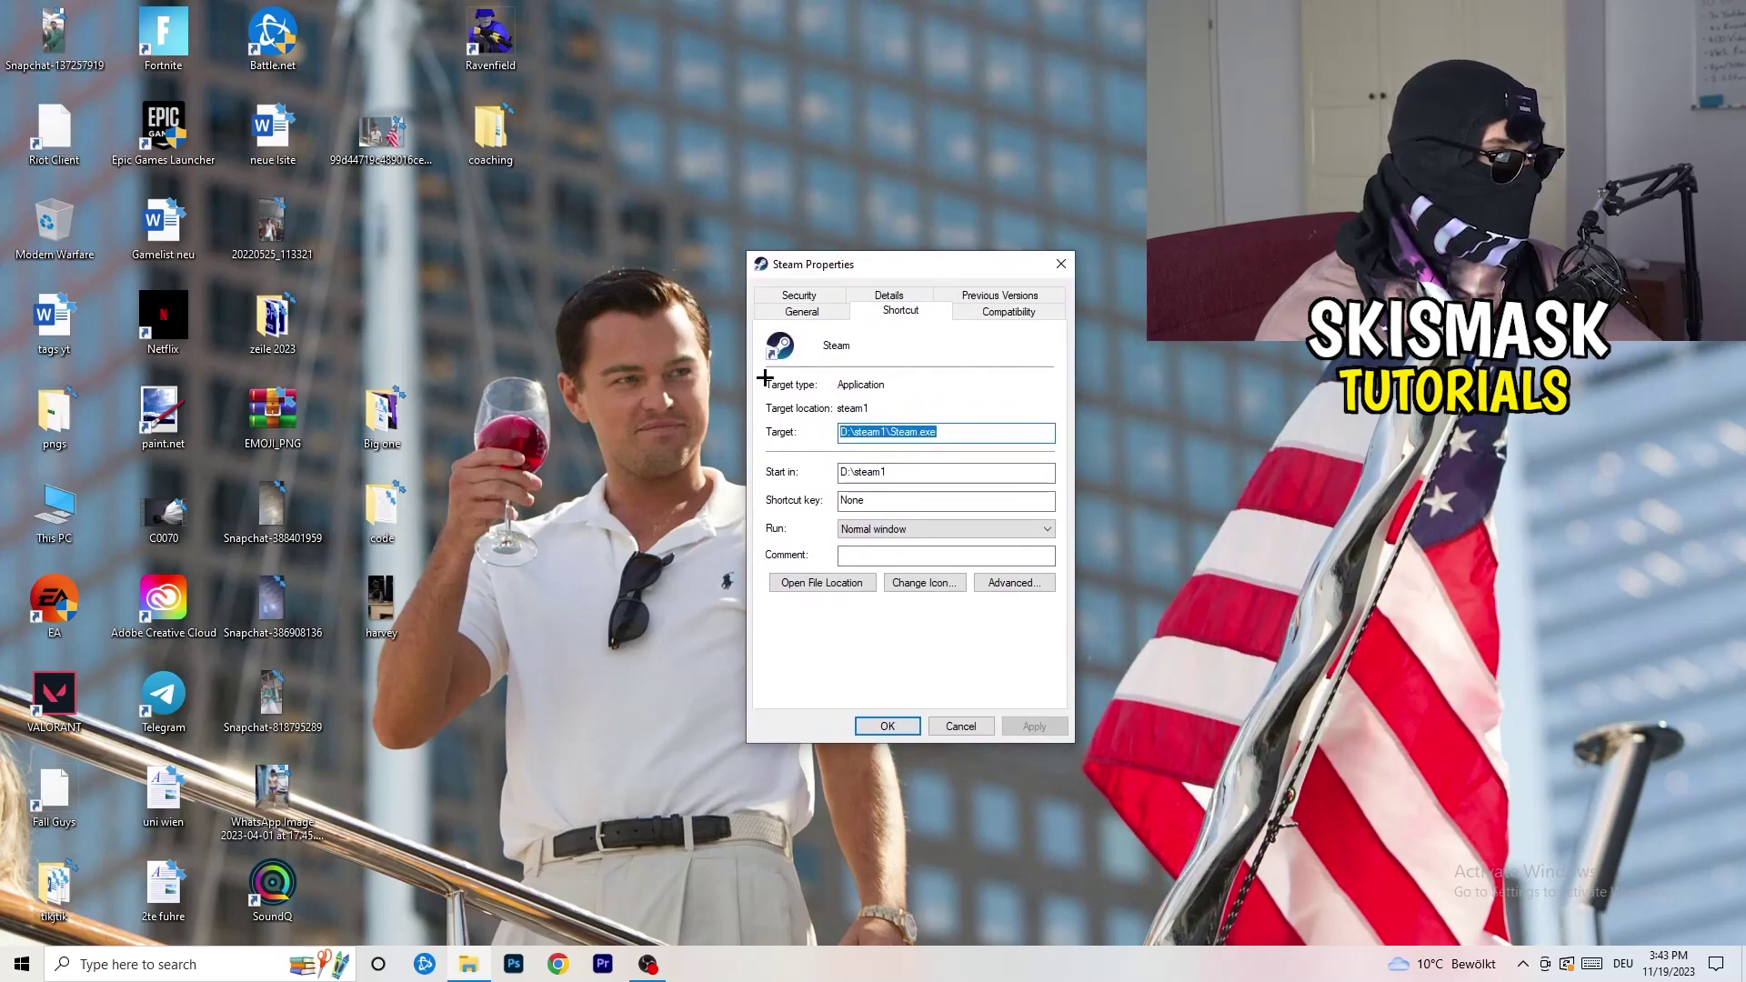
pyautogui.click(1030, 316)
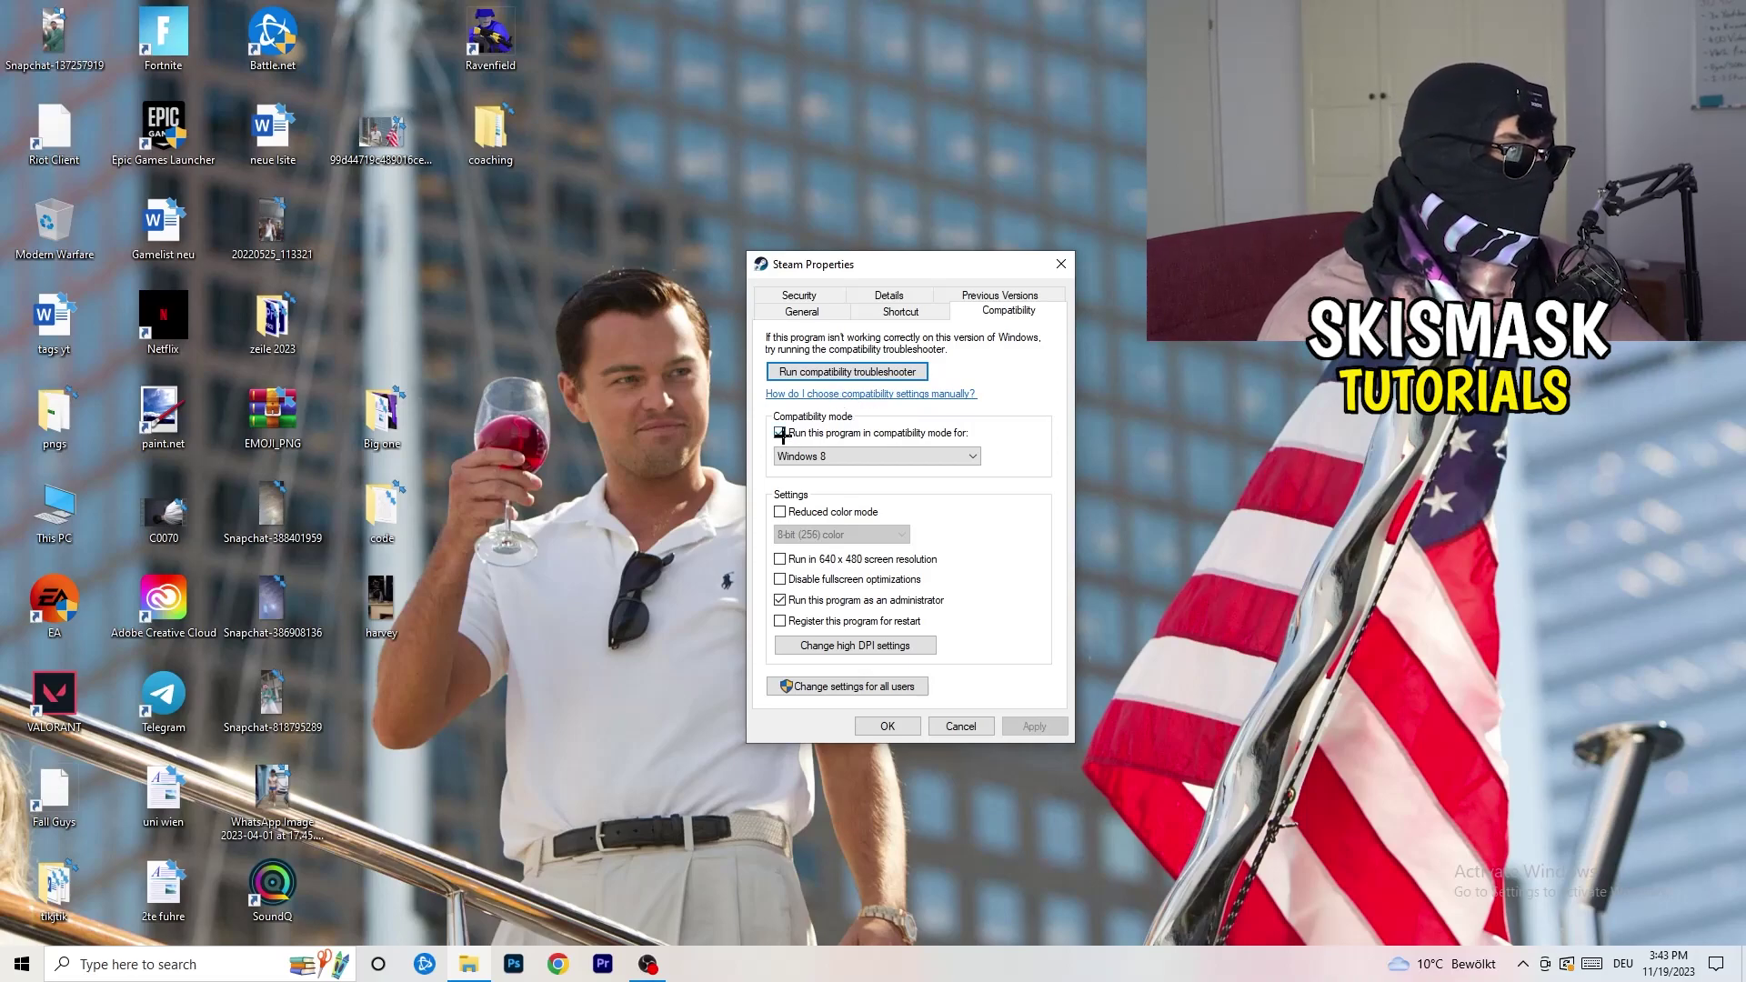
pyautogui.click(954, 432)
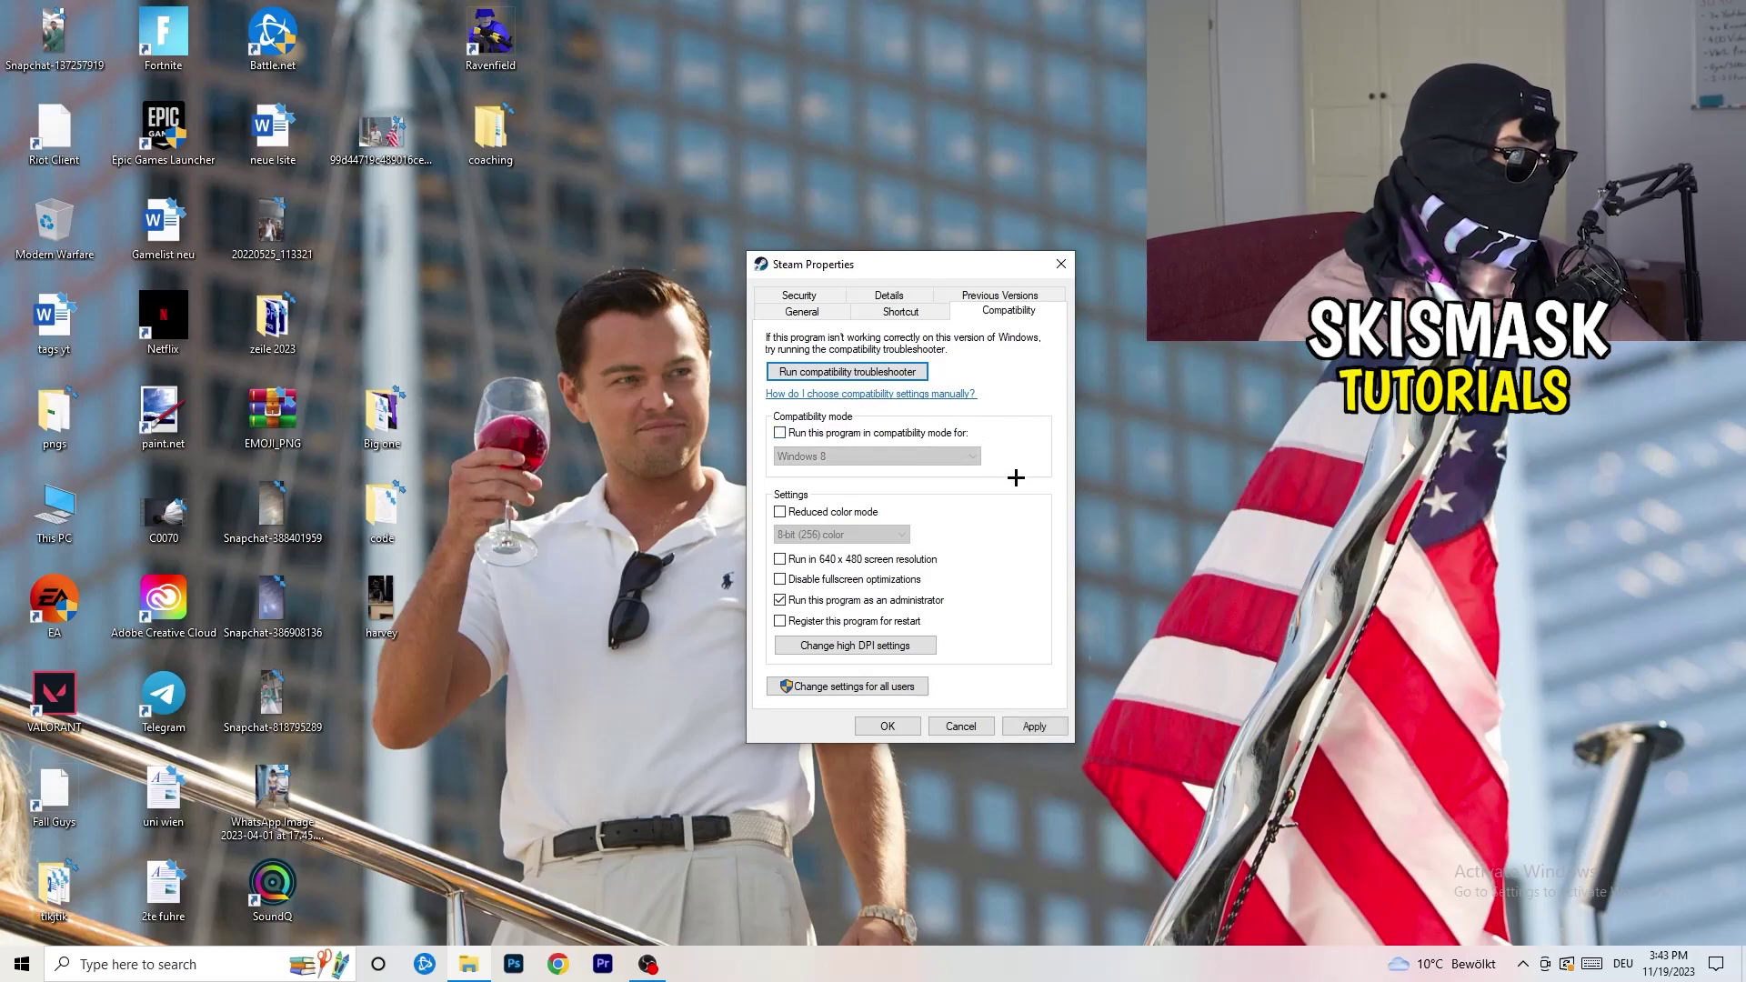
pyautogui.click(780, 434)
pyautogui.click(868, 456)
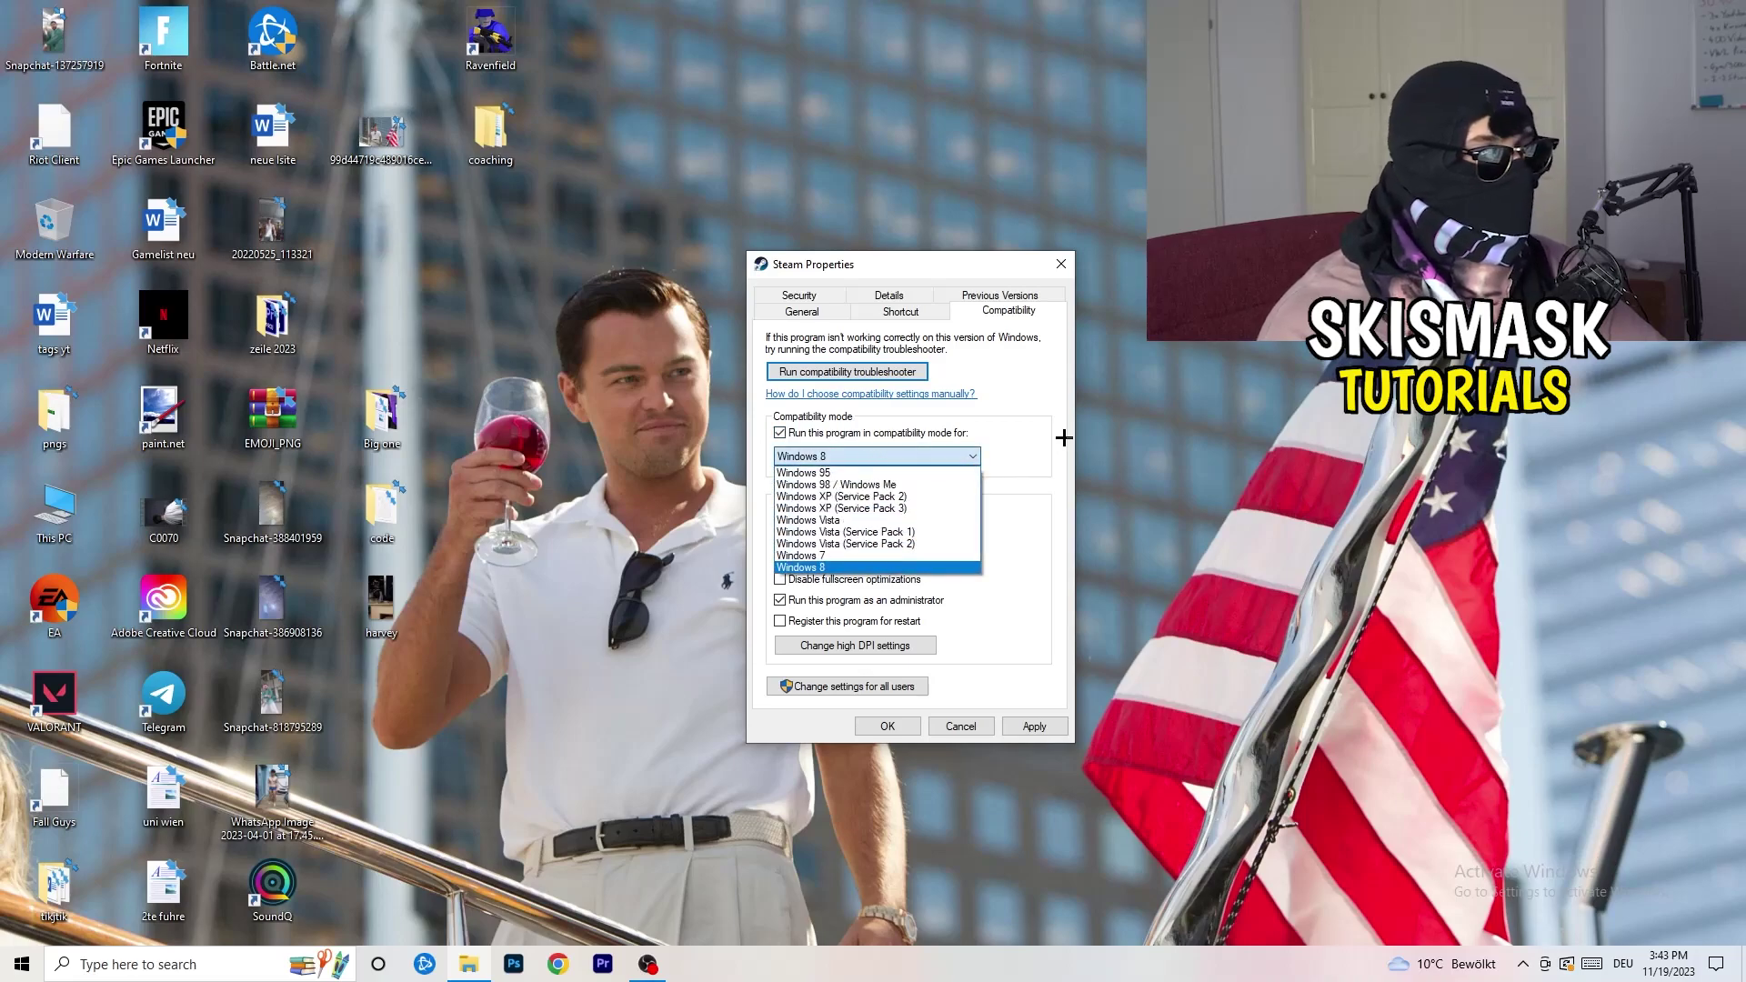
pyautogui.click(1002, 450)
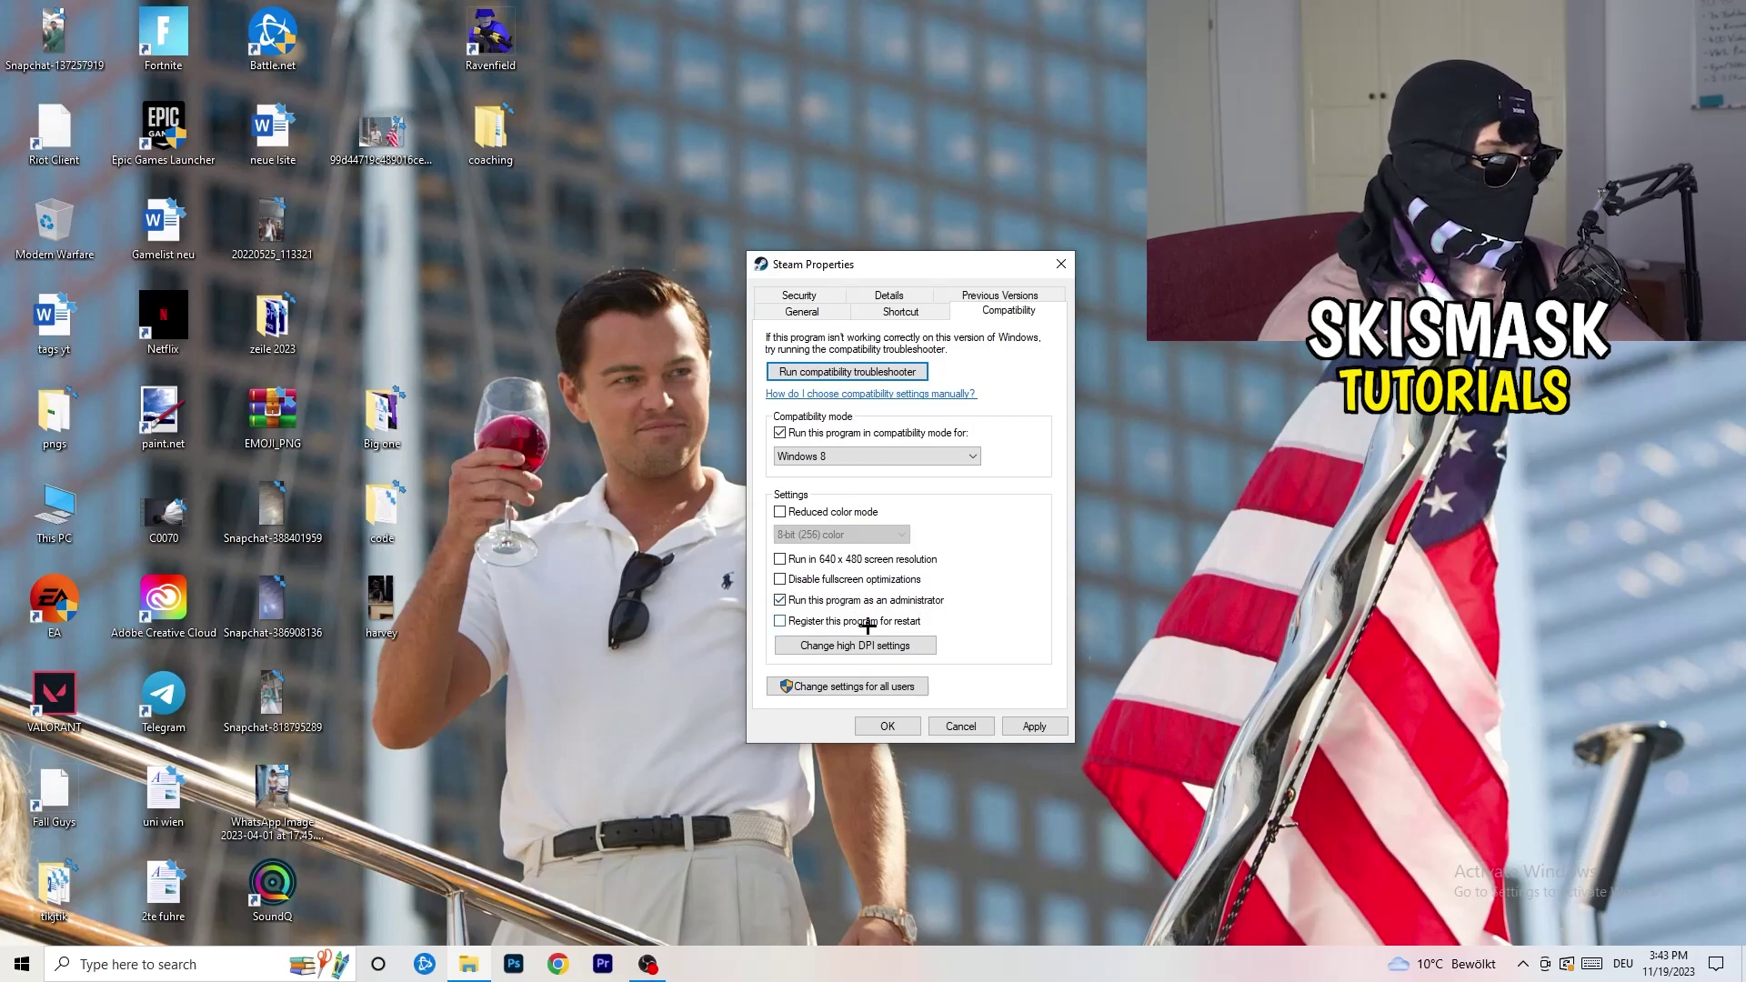
pyautogui.click(1028, 725)
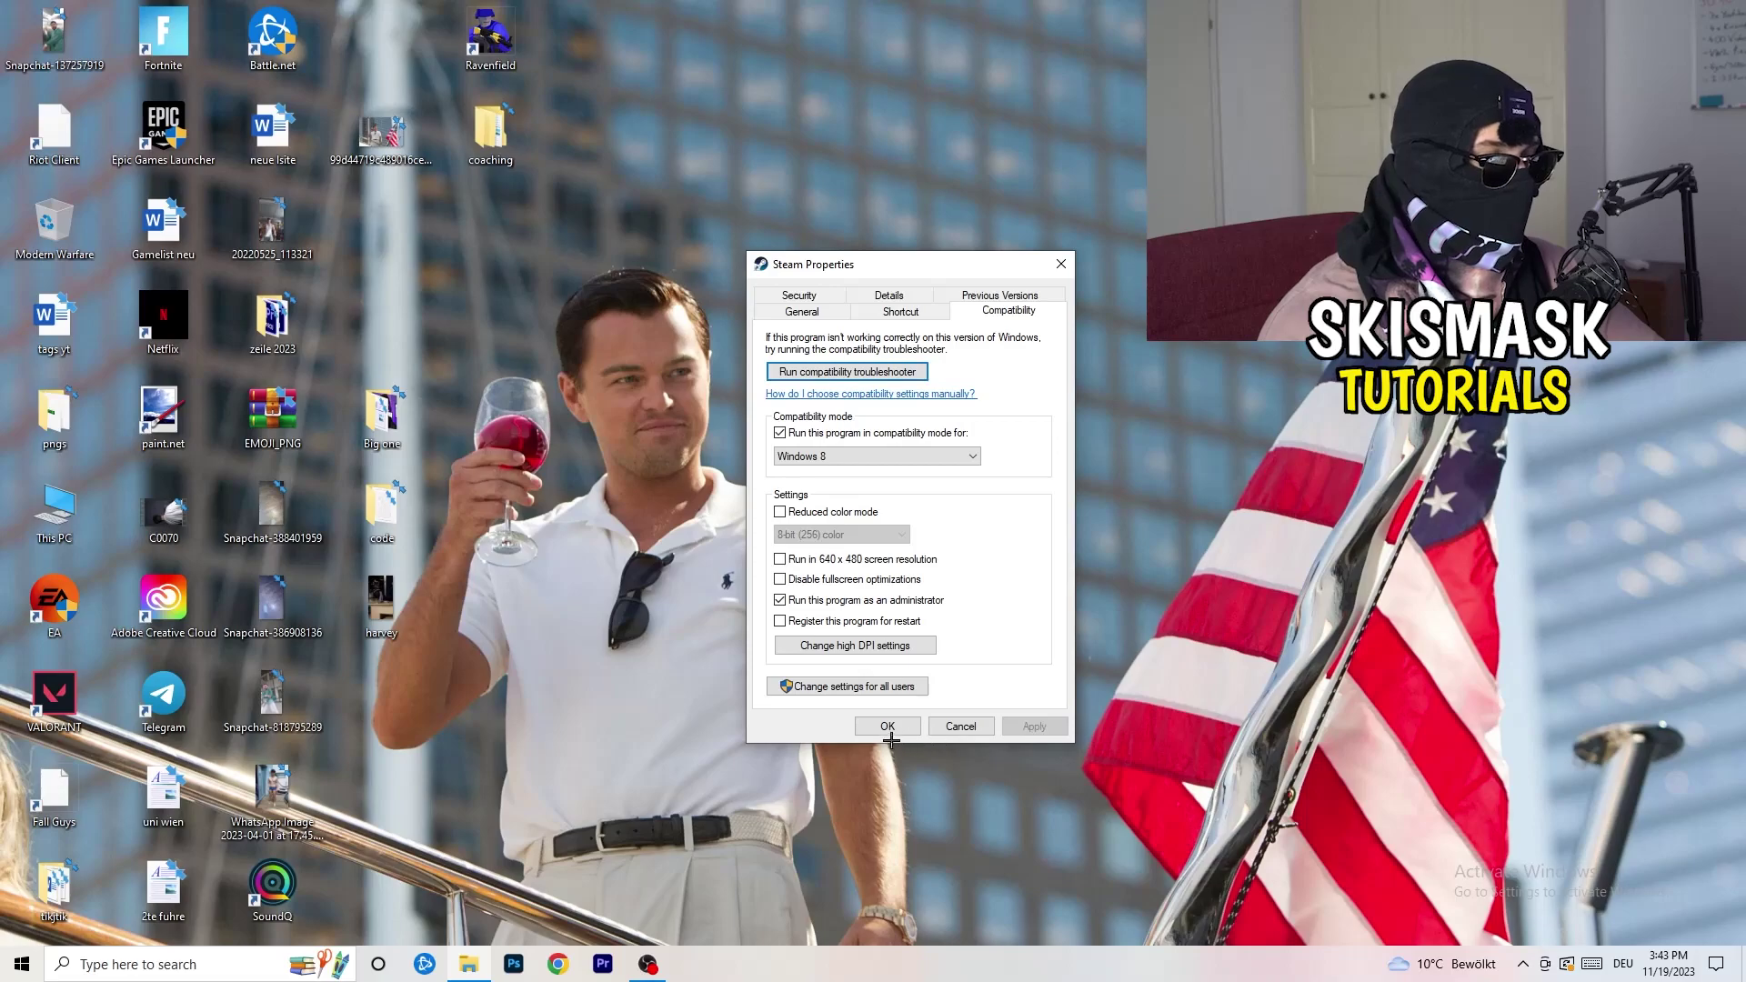
pyautogui.click(886, 725)
# Step: Return the Steam icon to its original slot in the desktop's icon columns
pyautogui.moveTo(927, 320); pyautogui.dragTo(846, 342)
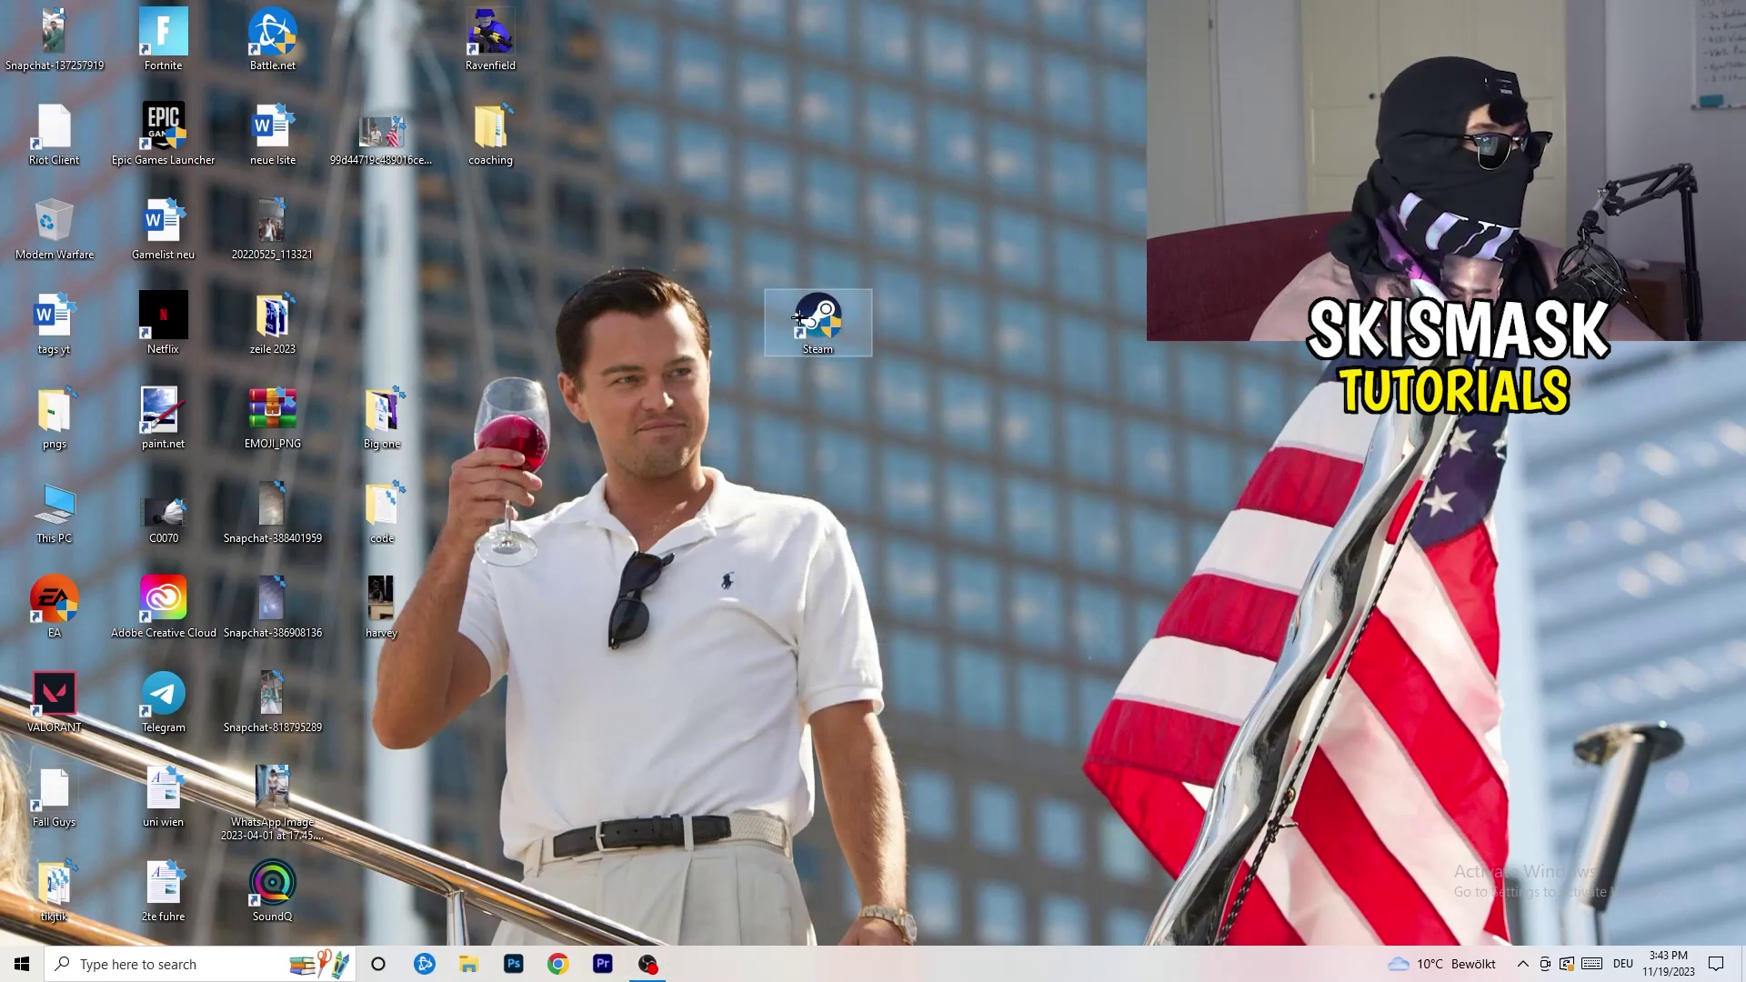
pyautogui.moveTo(845, 342); pyautogui.dragTo(1064, 341)
pyautogui.moveTo(912, 249); pyautogui.dragTo(1040, 476)
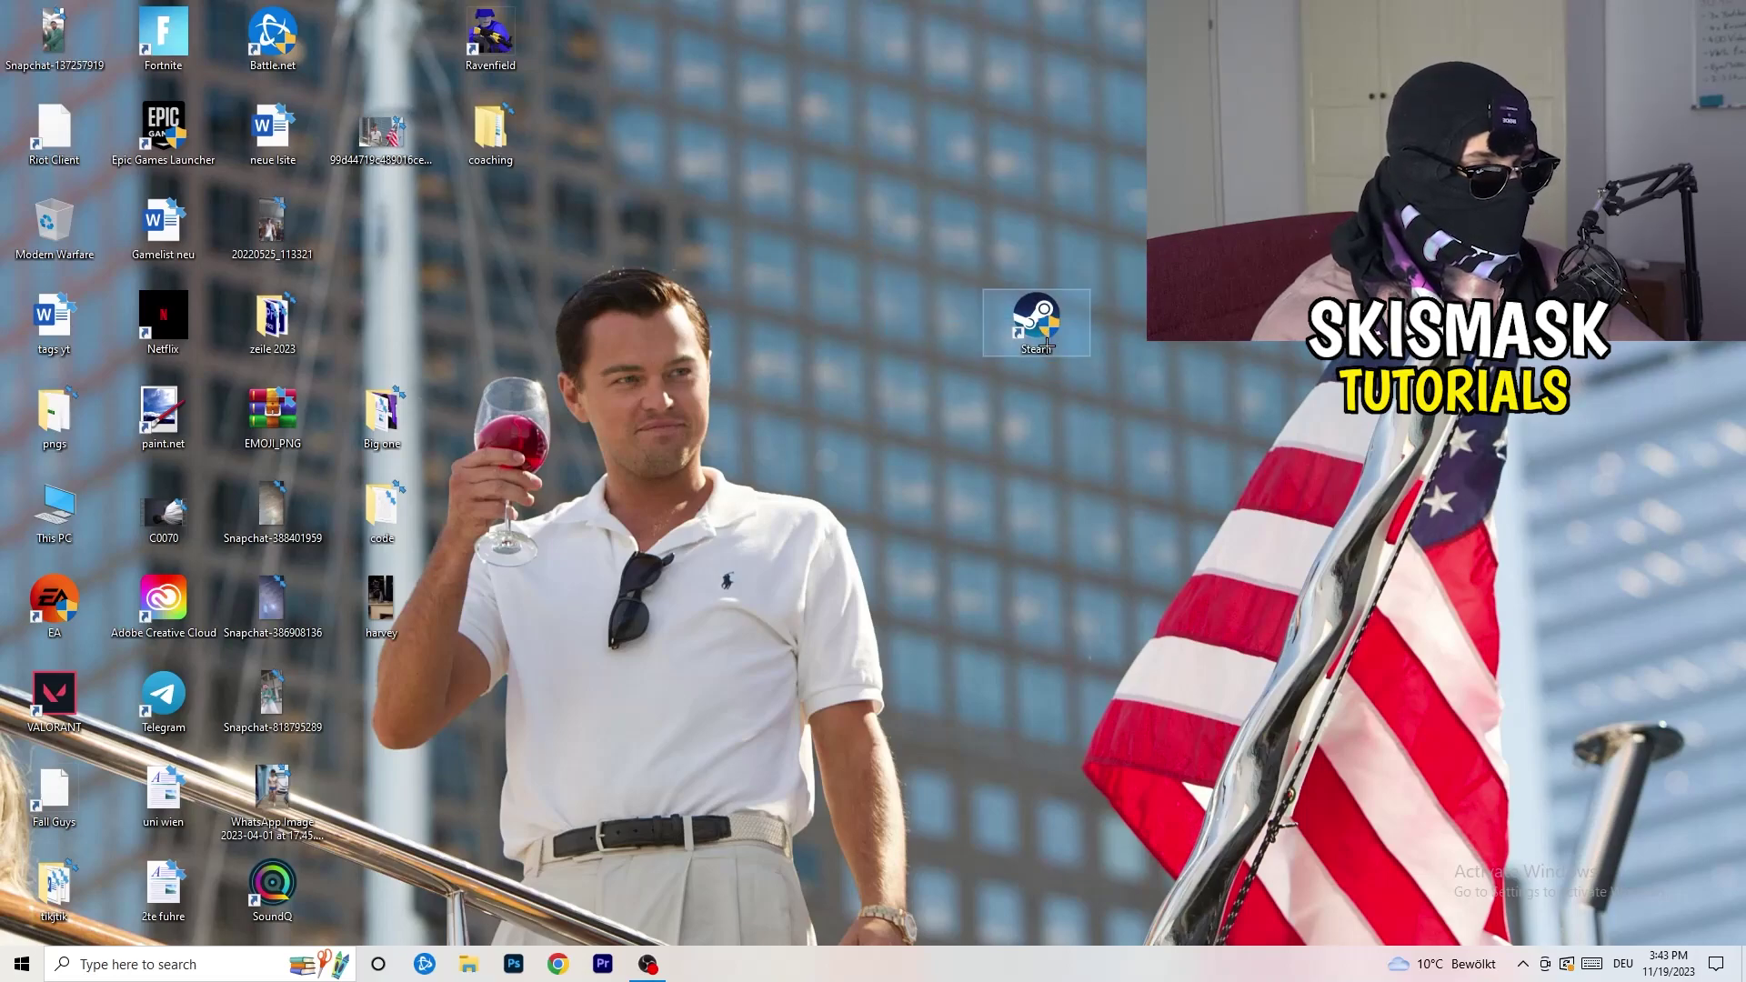
pyautogui.click(1058, 559)
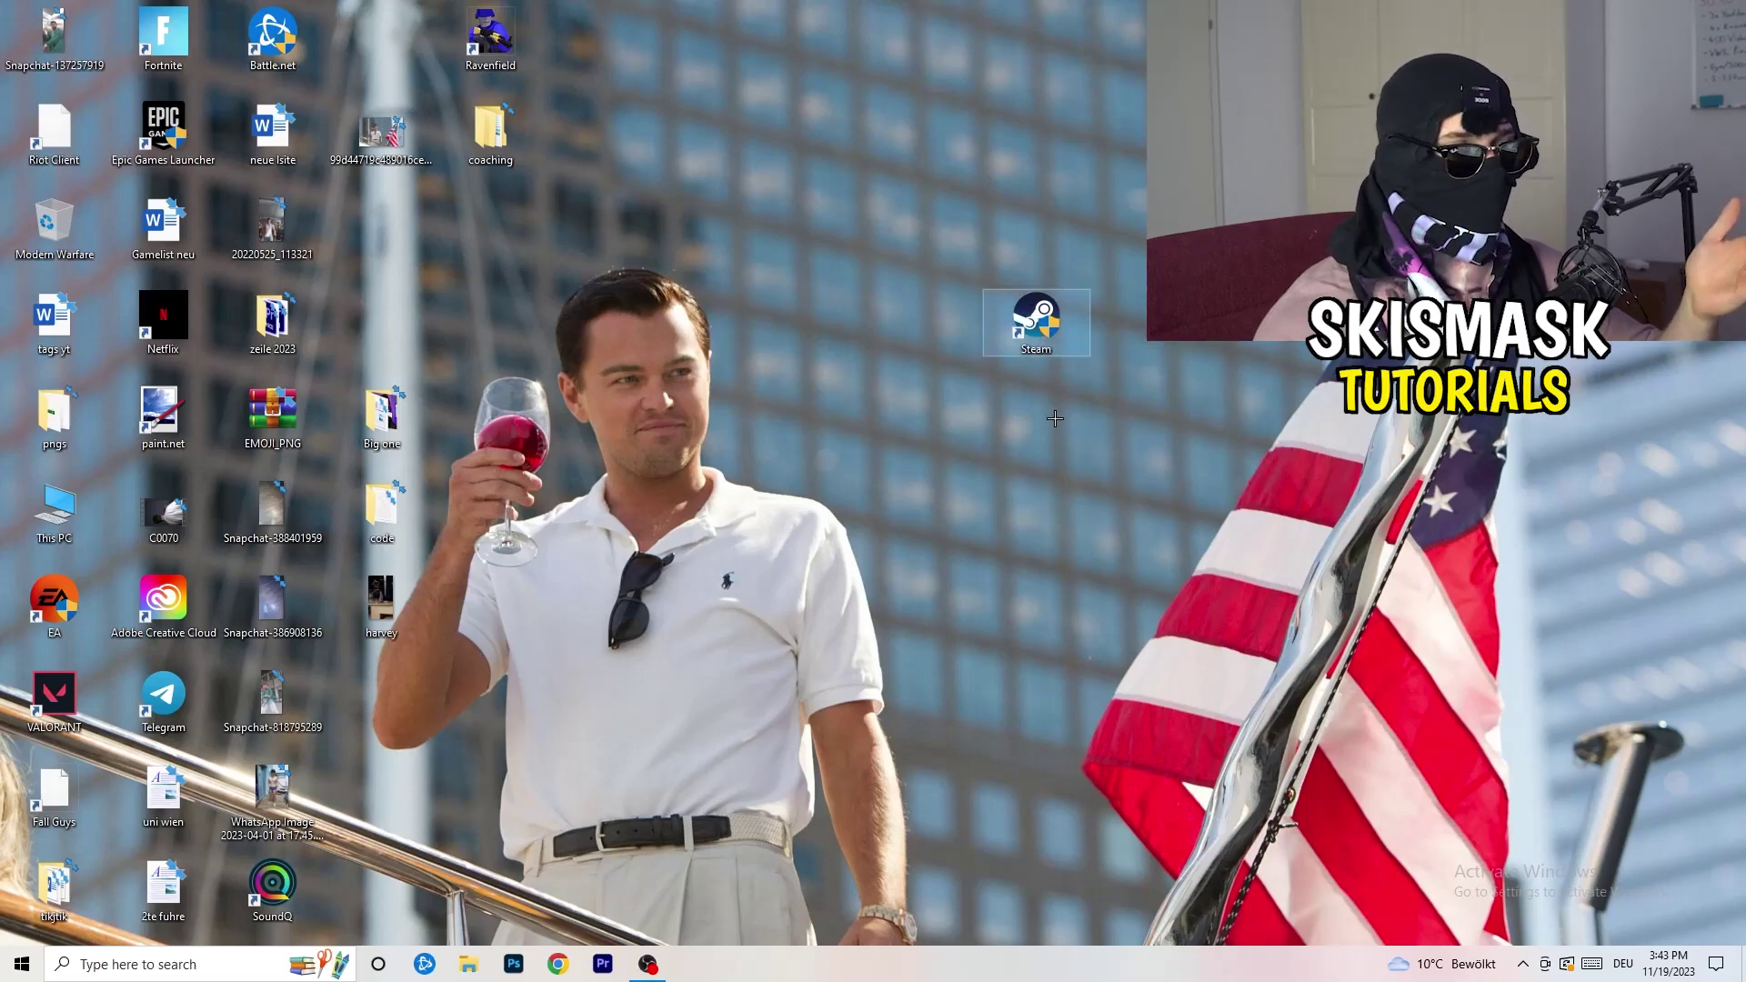
pyautogui.rightClick(1034, 318)
pyautogui.click(827, 386)
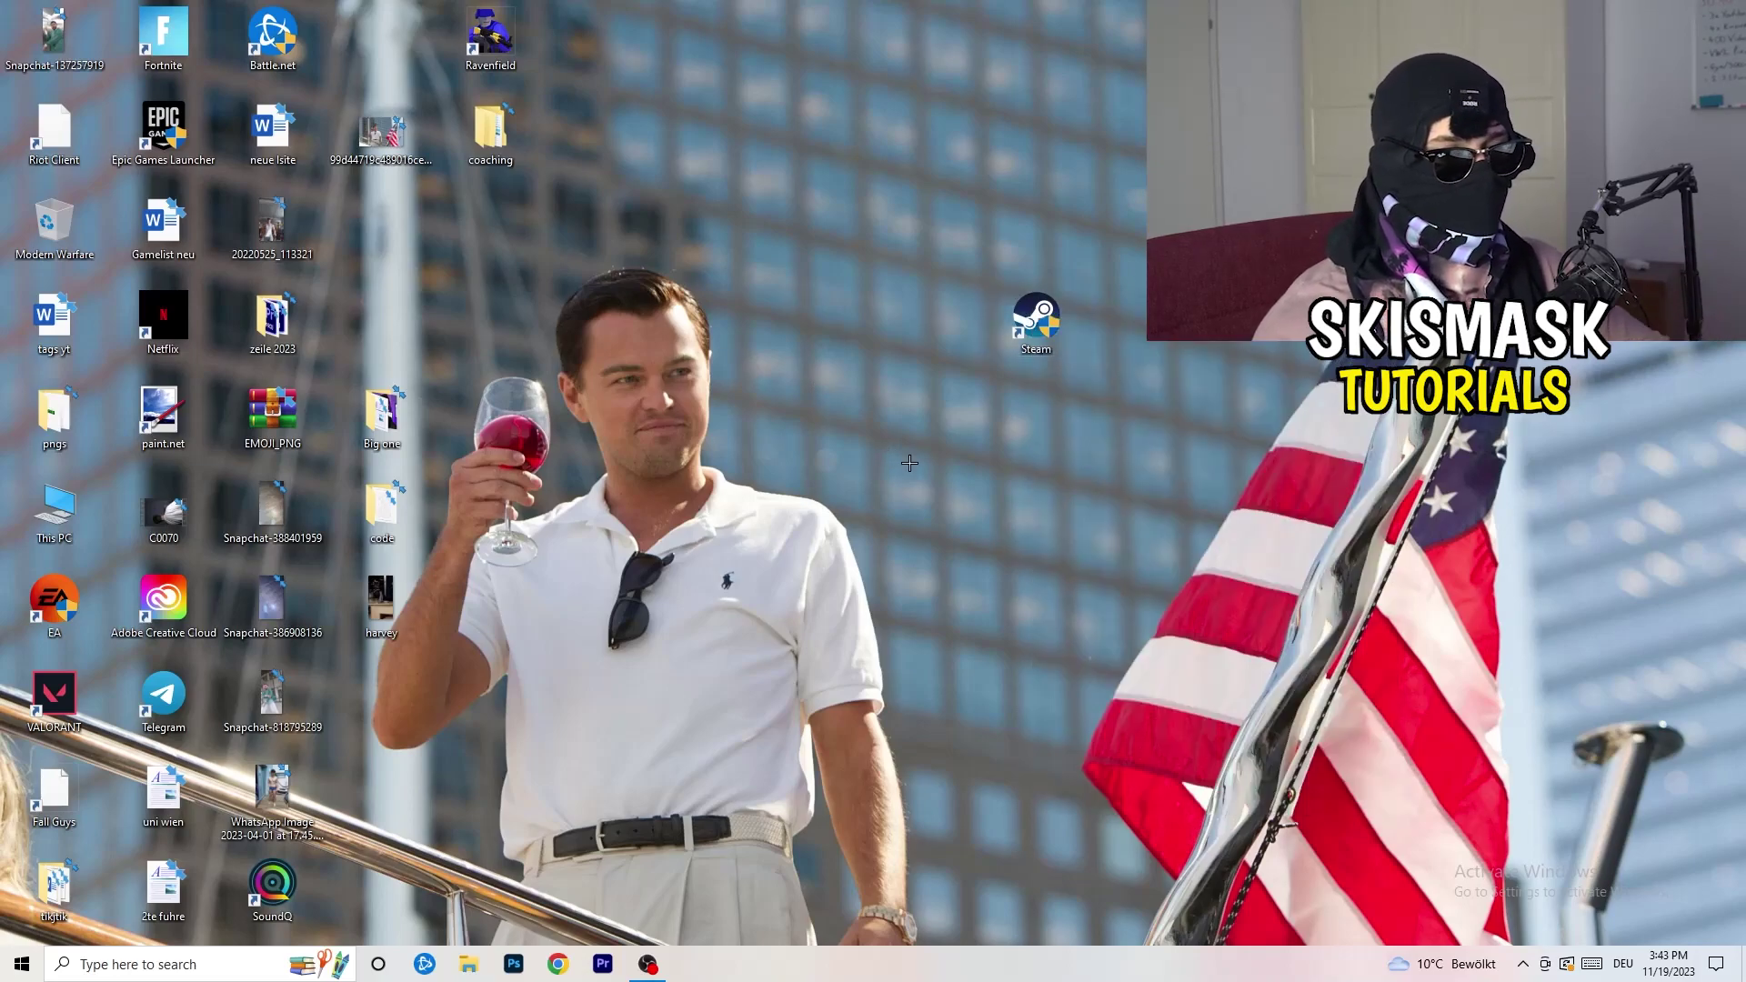
pyautogui.moveTo(1035, 322); pyautogui.dragTo(413, 228)
pyautogui.click(694, 211)
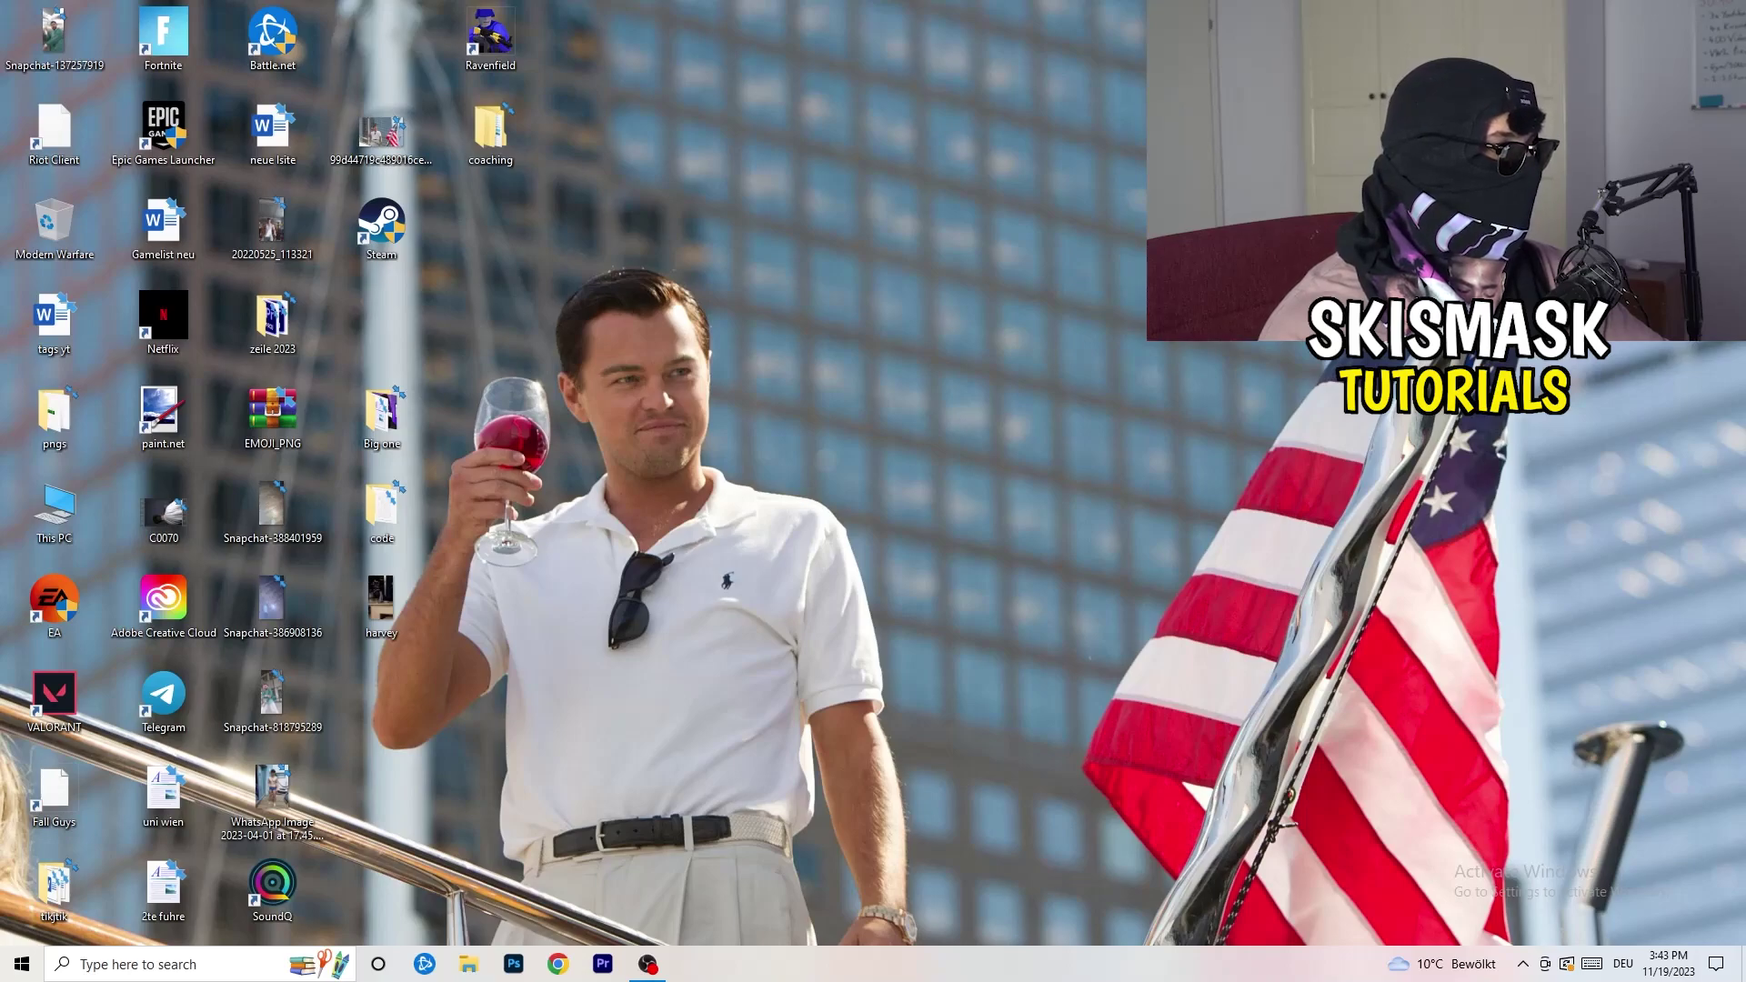
pyautogui.click(22, 964)
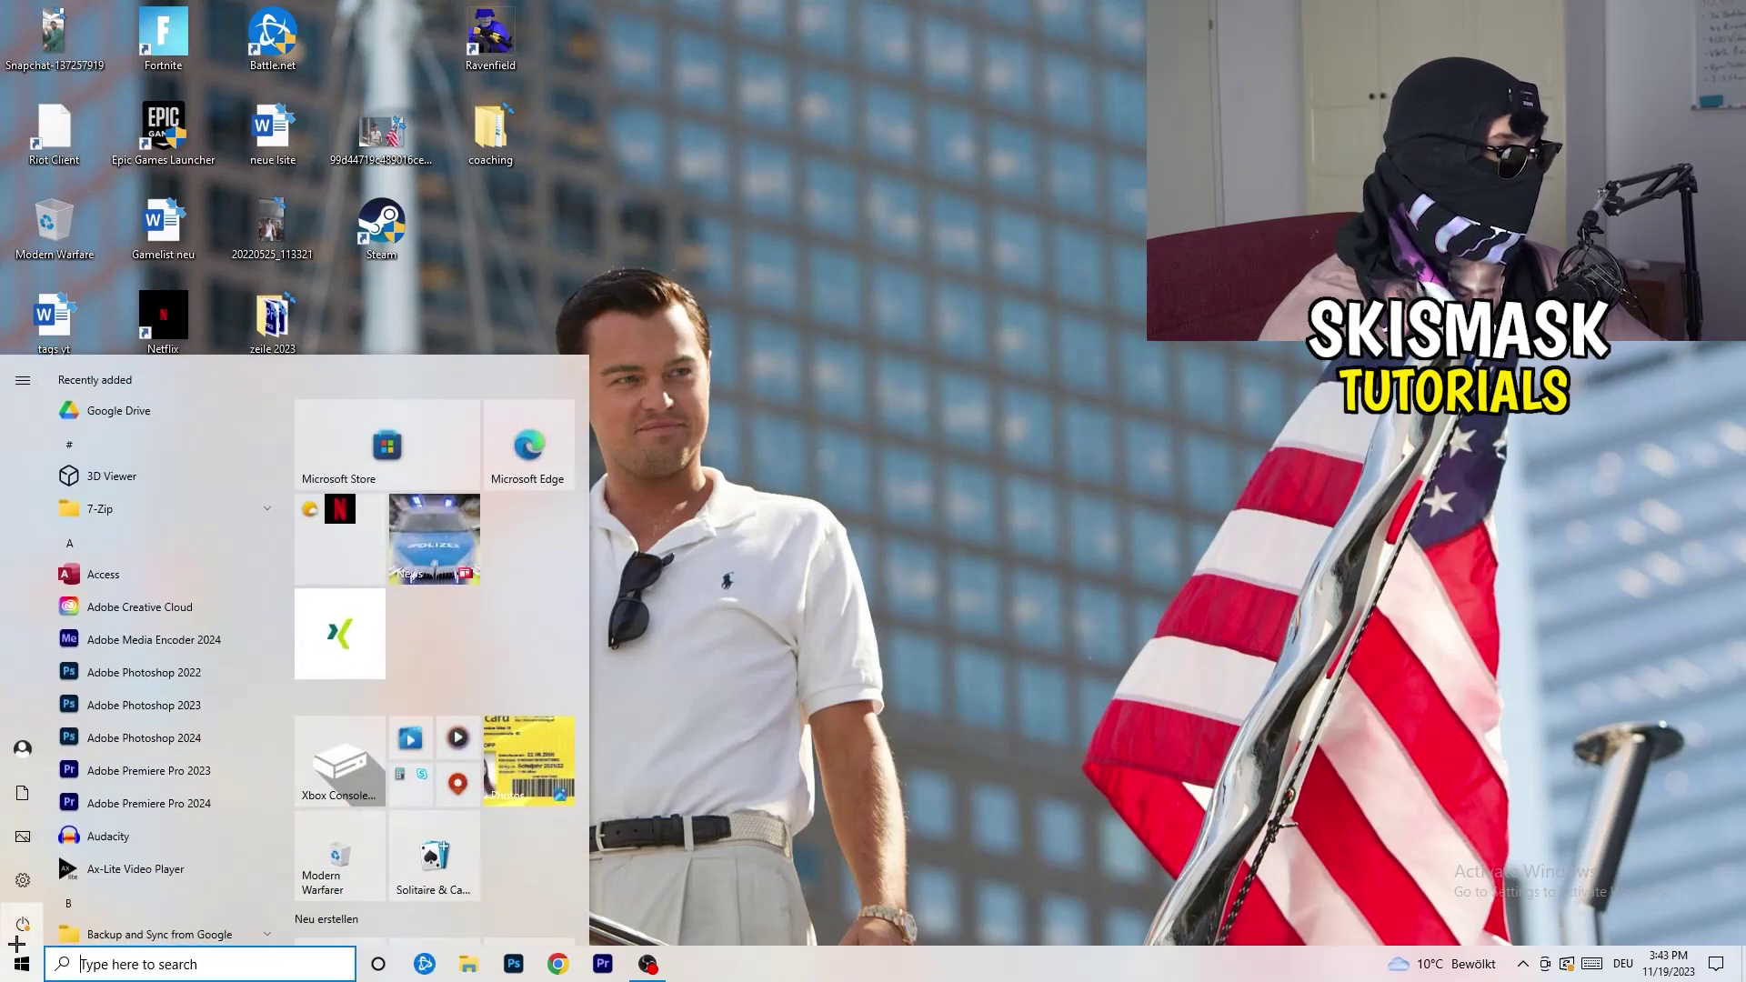
# Step: Open Settings > Gaming, confirm Xbox Game Bar is Off, and view the Captures page
pyautogui.click(22, 882)
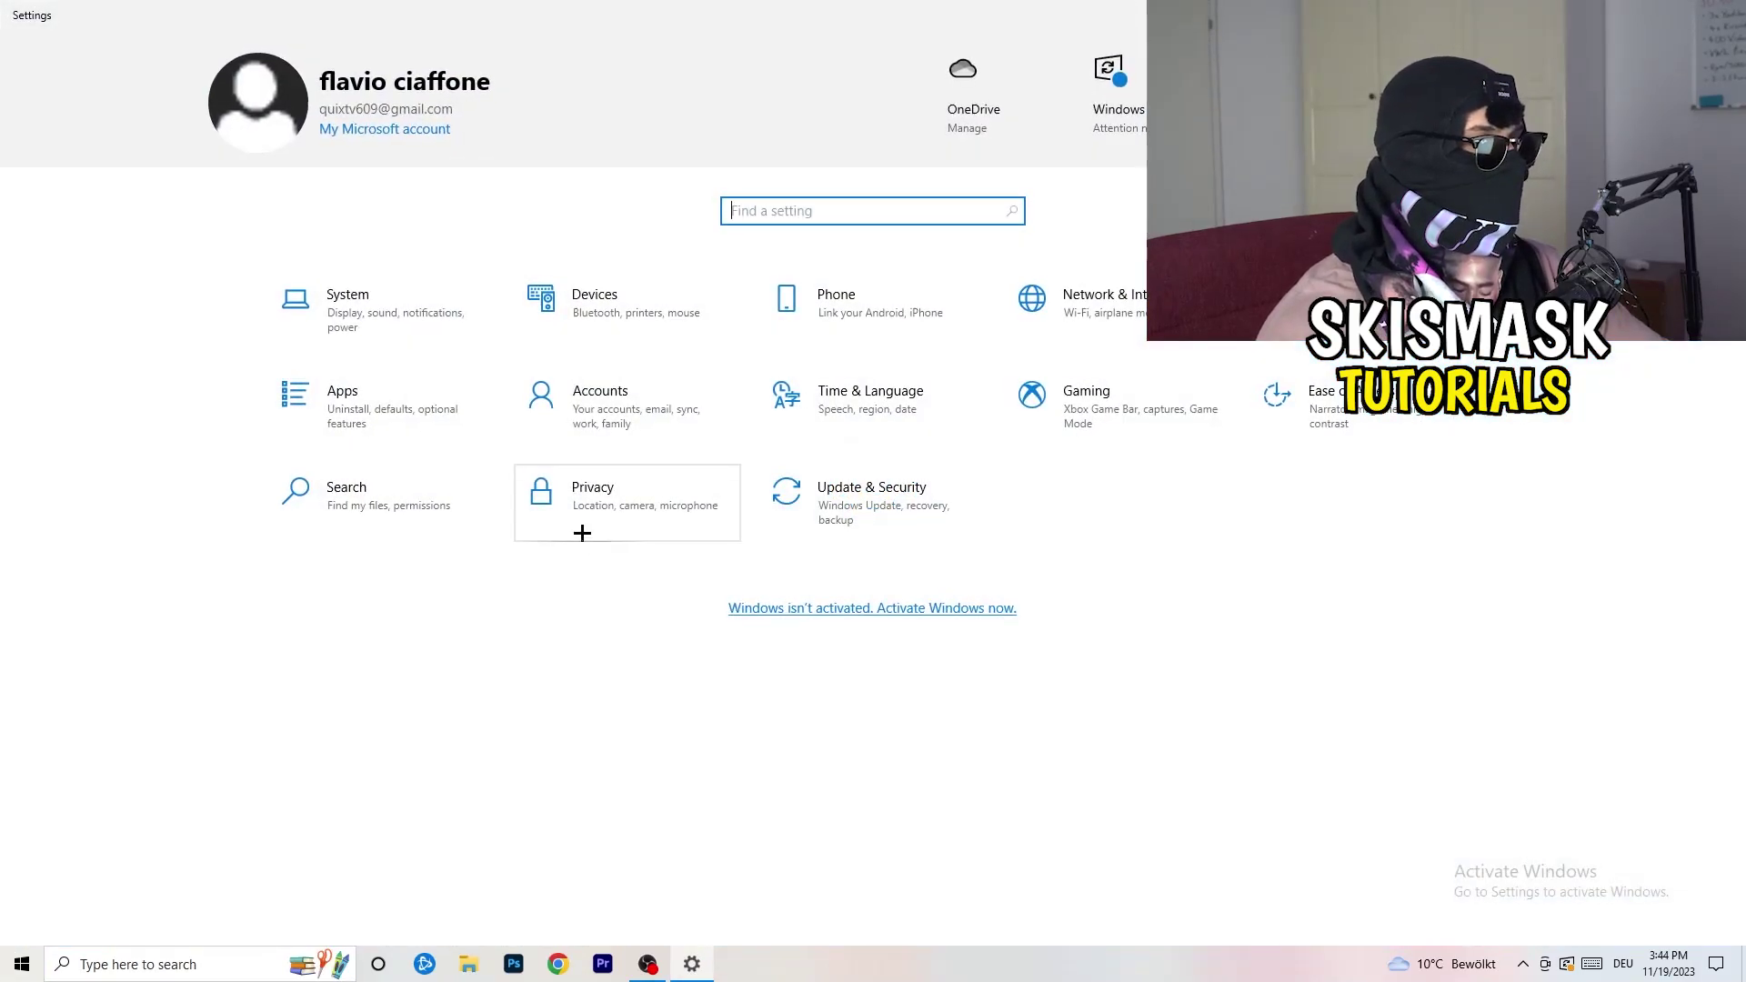
pyautogui.click(1023, 427)
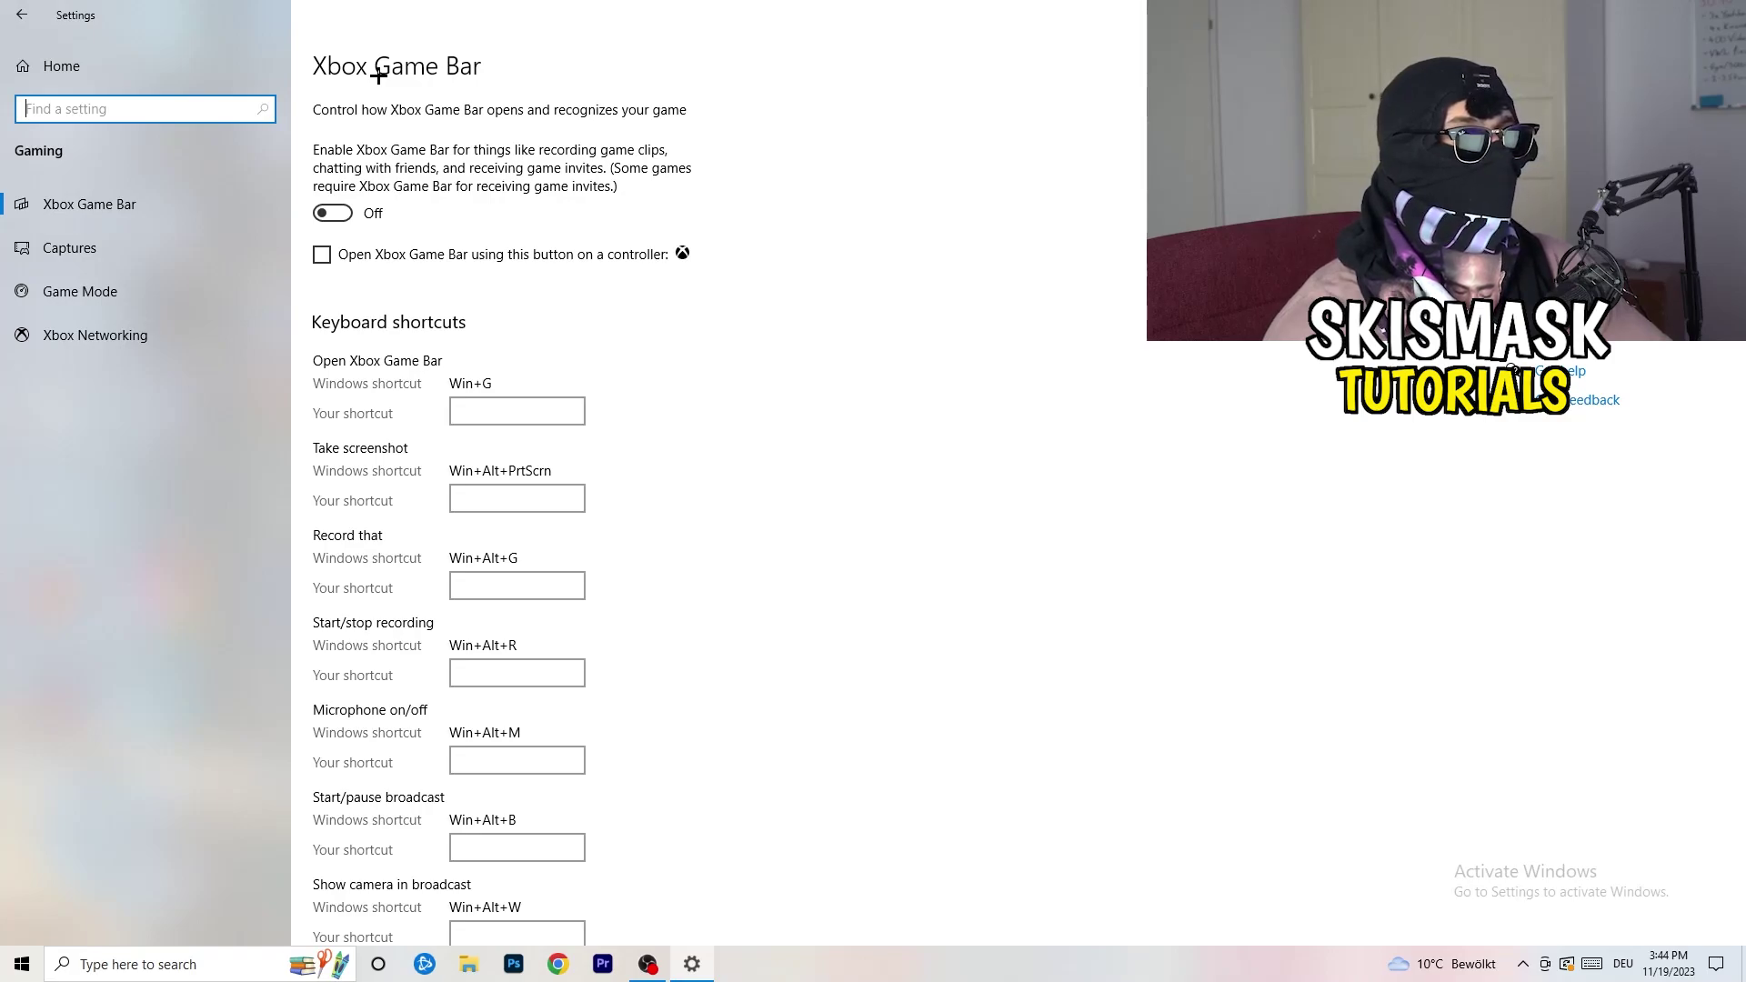
pyautogui.click(168, 259)
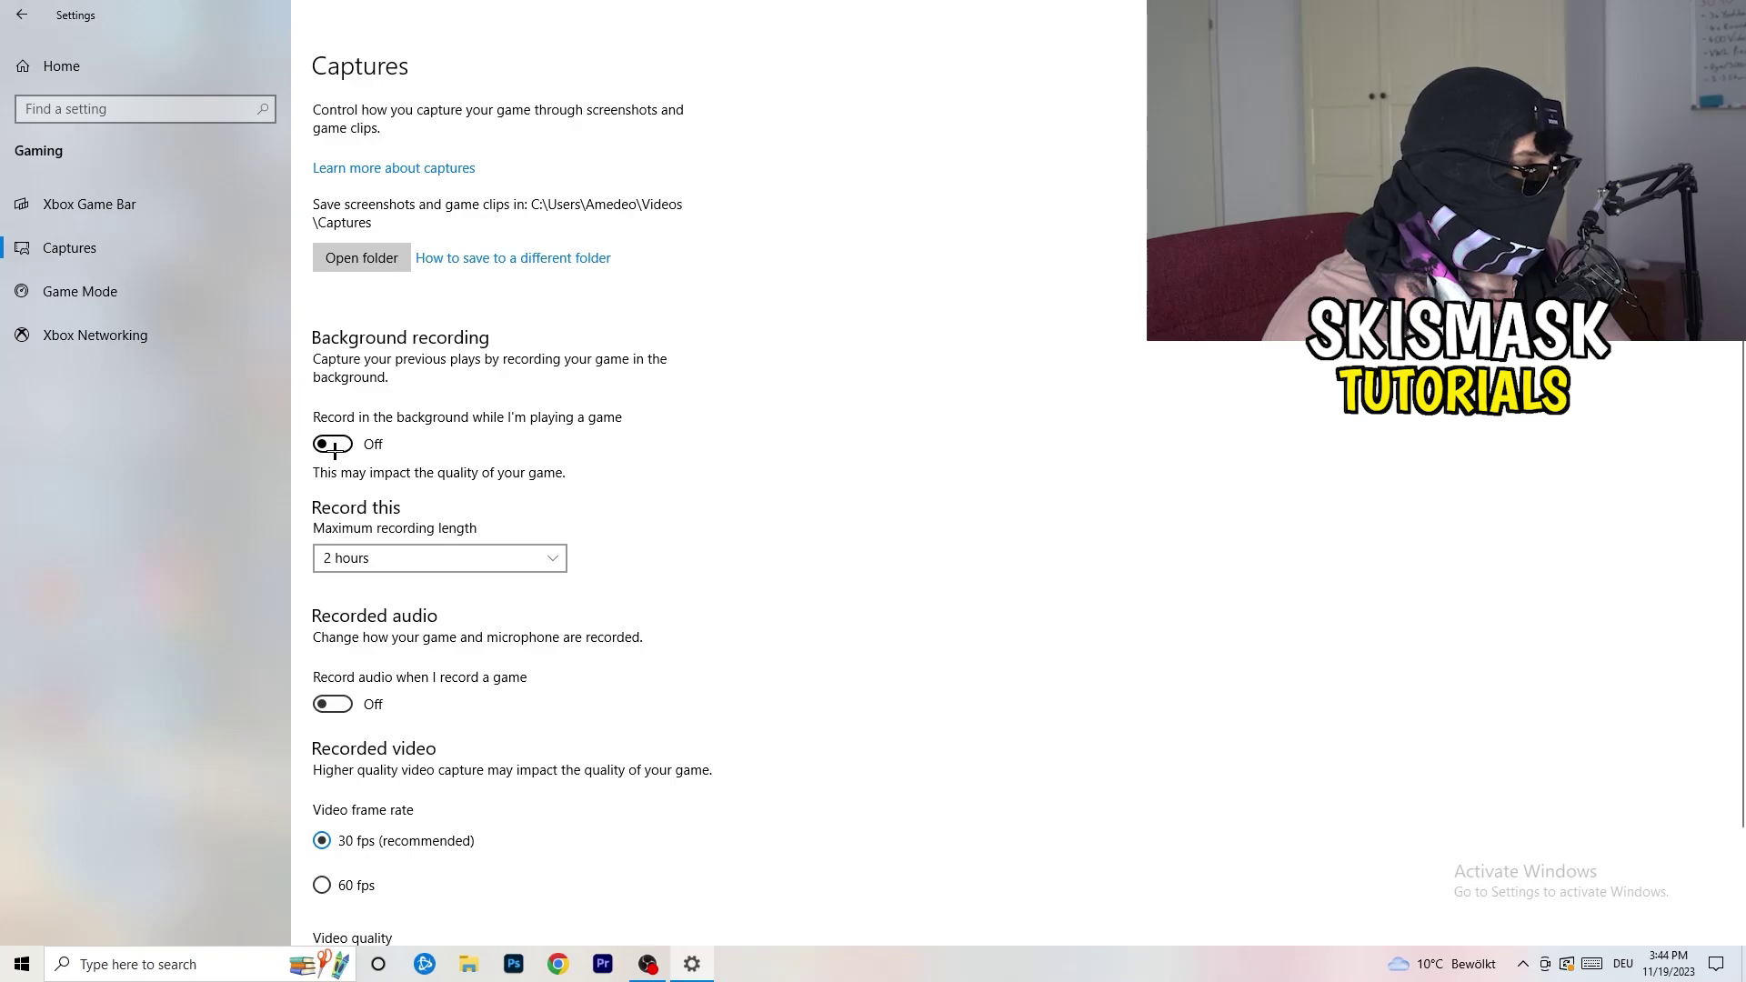
# Step: Leave the Captures page for Gaming > Game Mode, confirming Game Mode is on
pyautogui.scroll(-2, 592, 577)
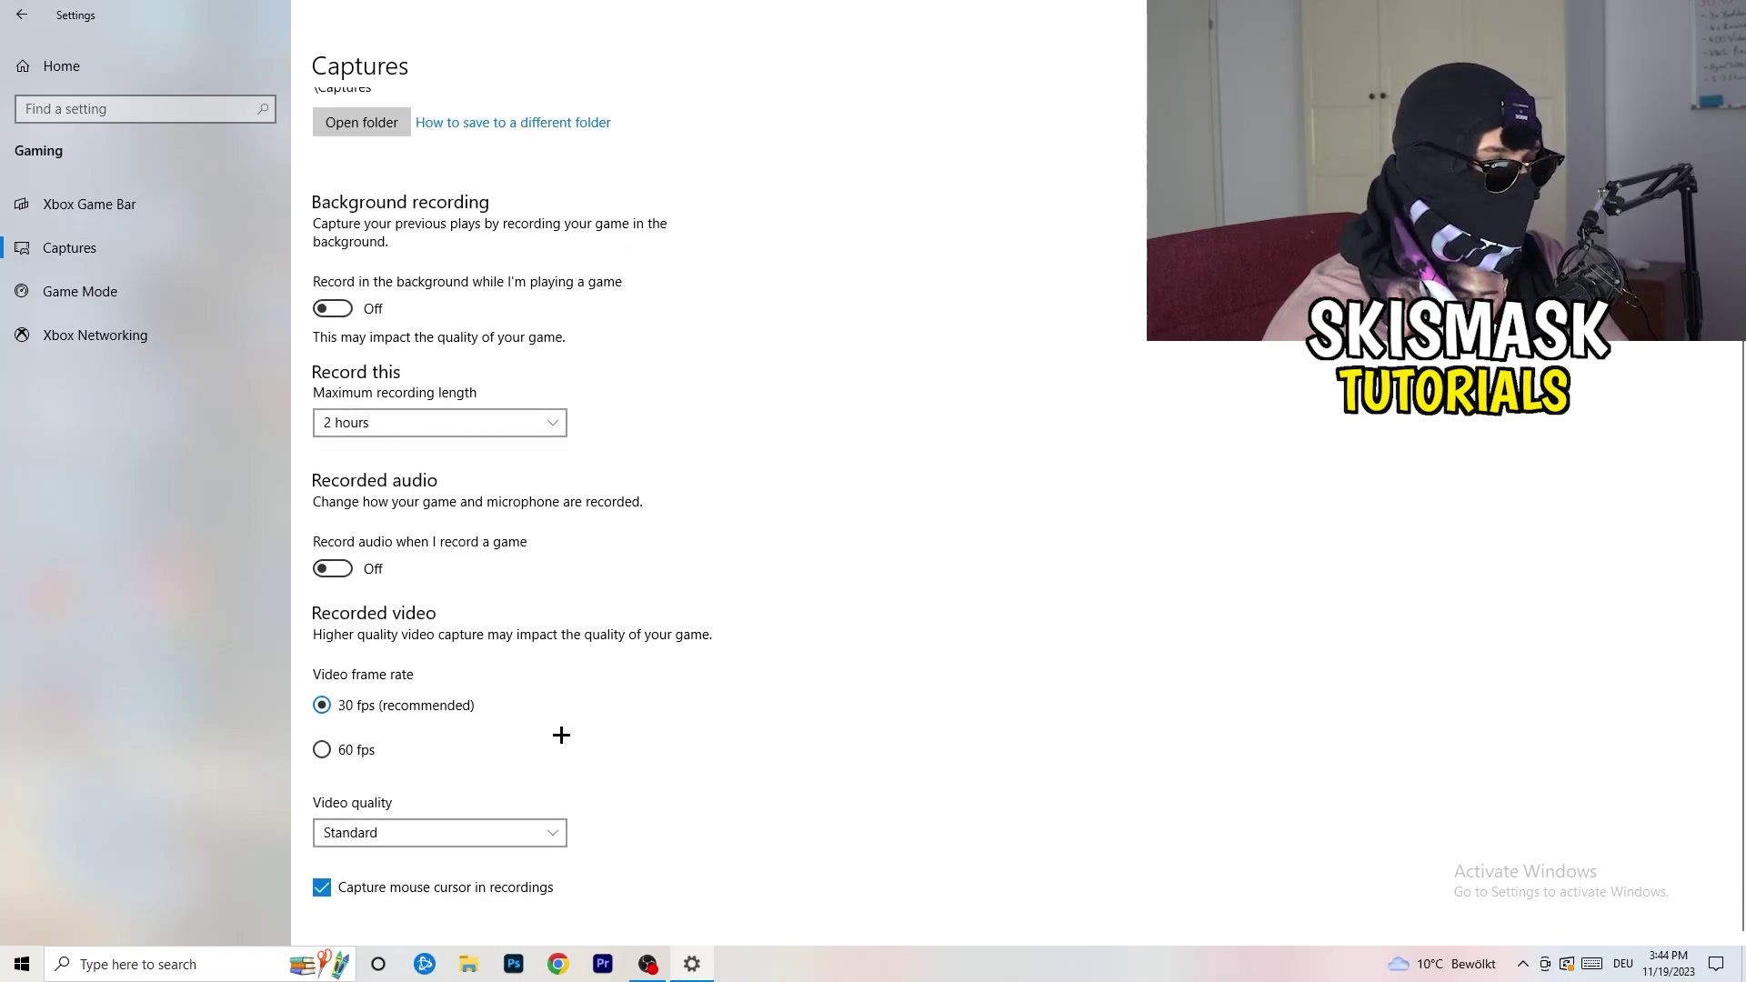
pyautogui.scroll(2, 561, 735)
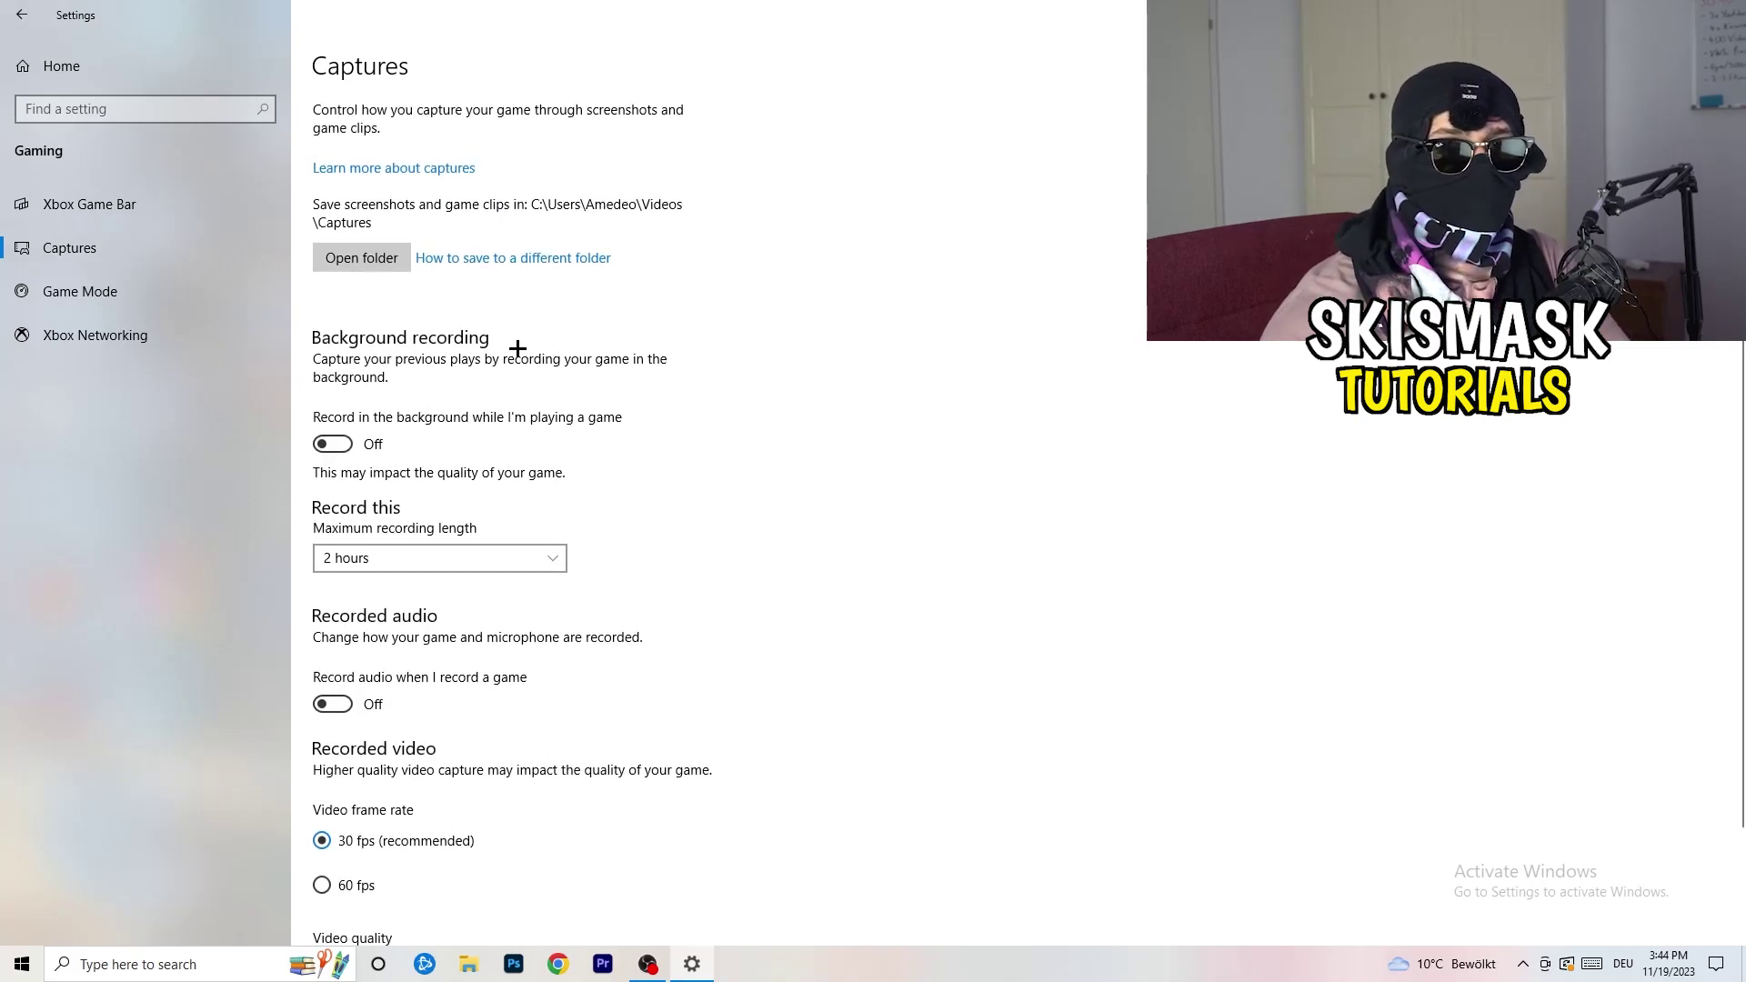
pyautogui.click(80, 291)
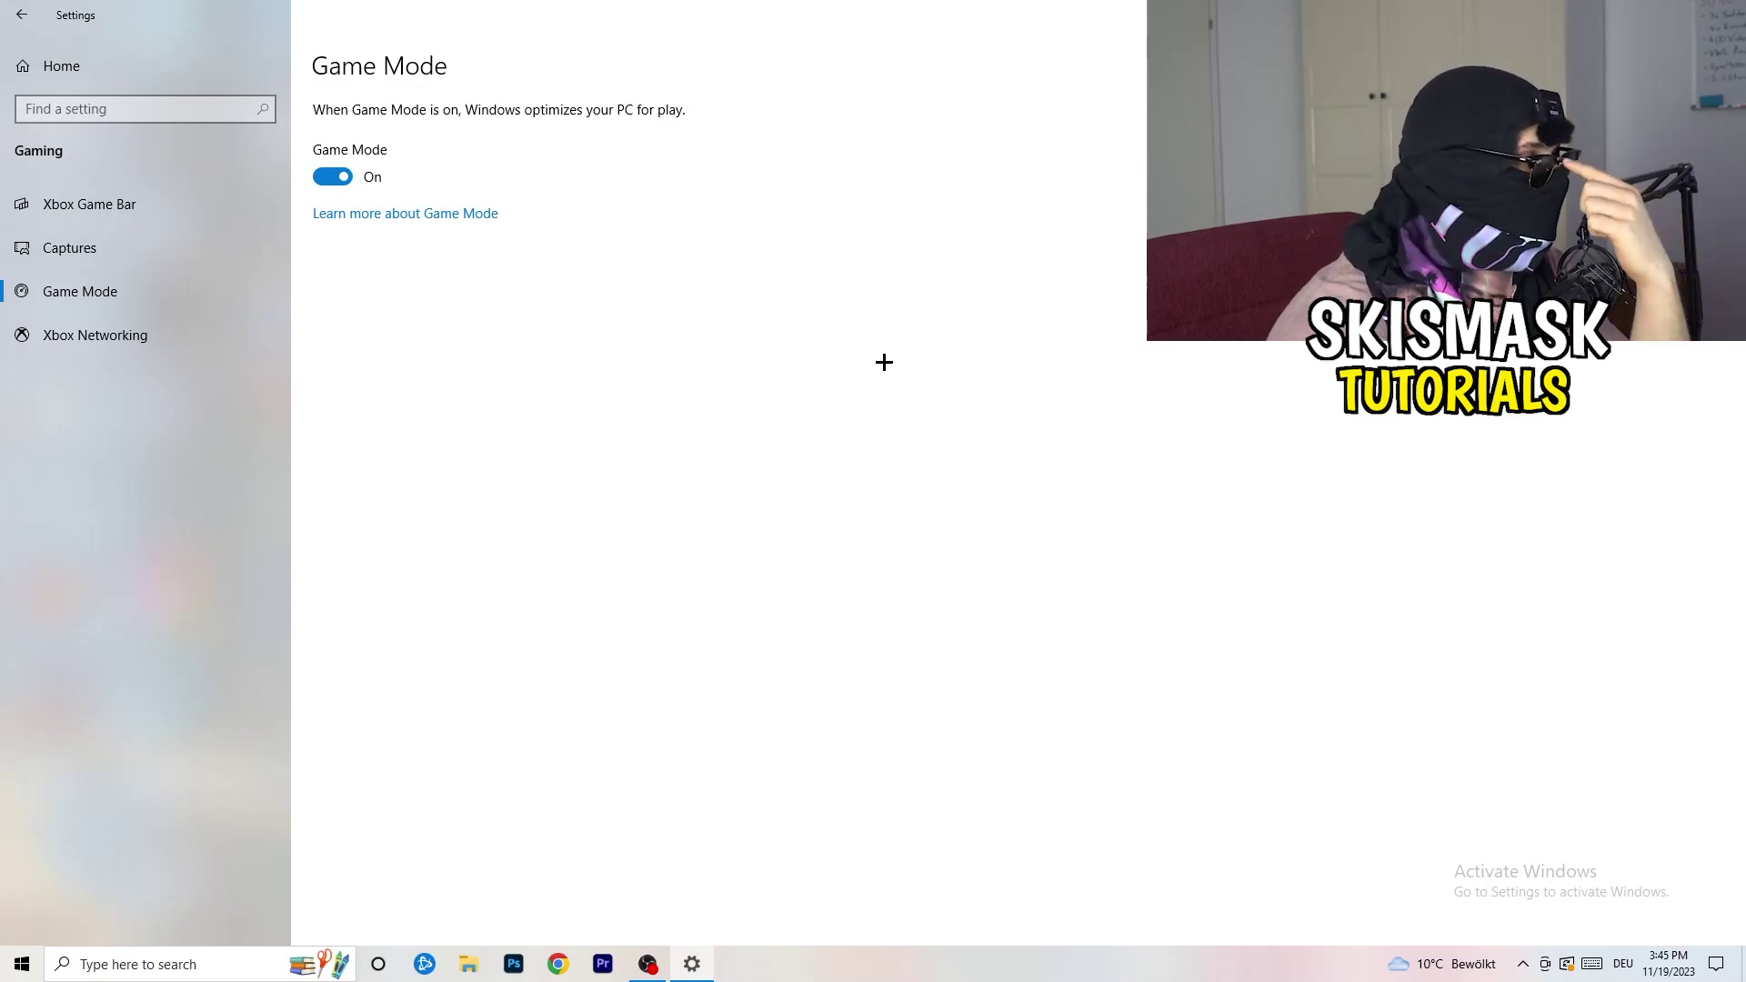
# Step: Return to Settings home and go to Update & Security > Windows Update
pyautogui.click(24, 15)
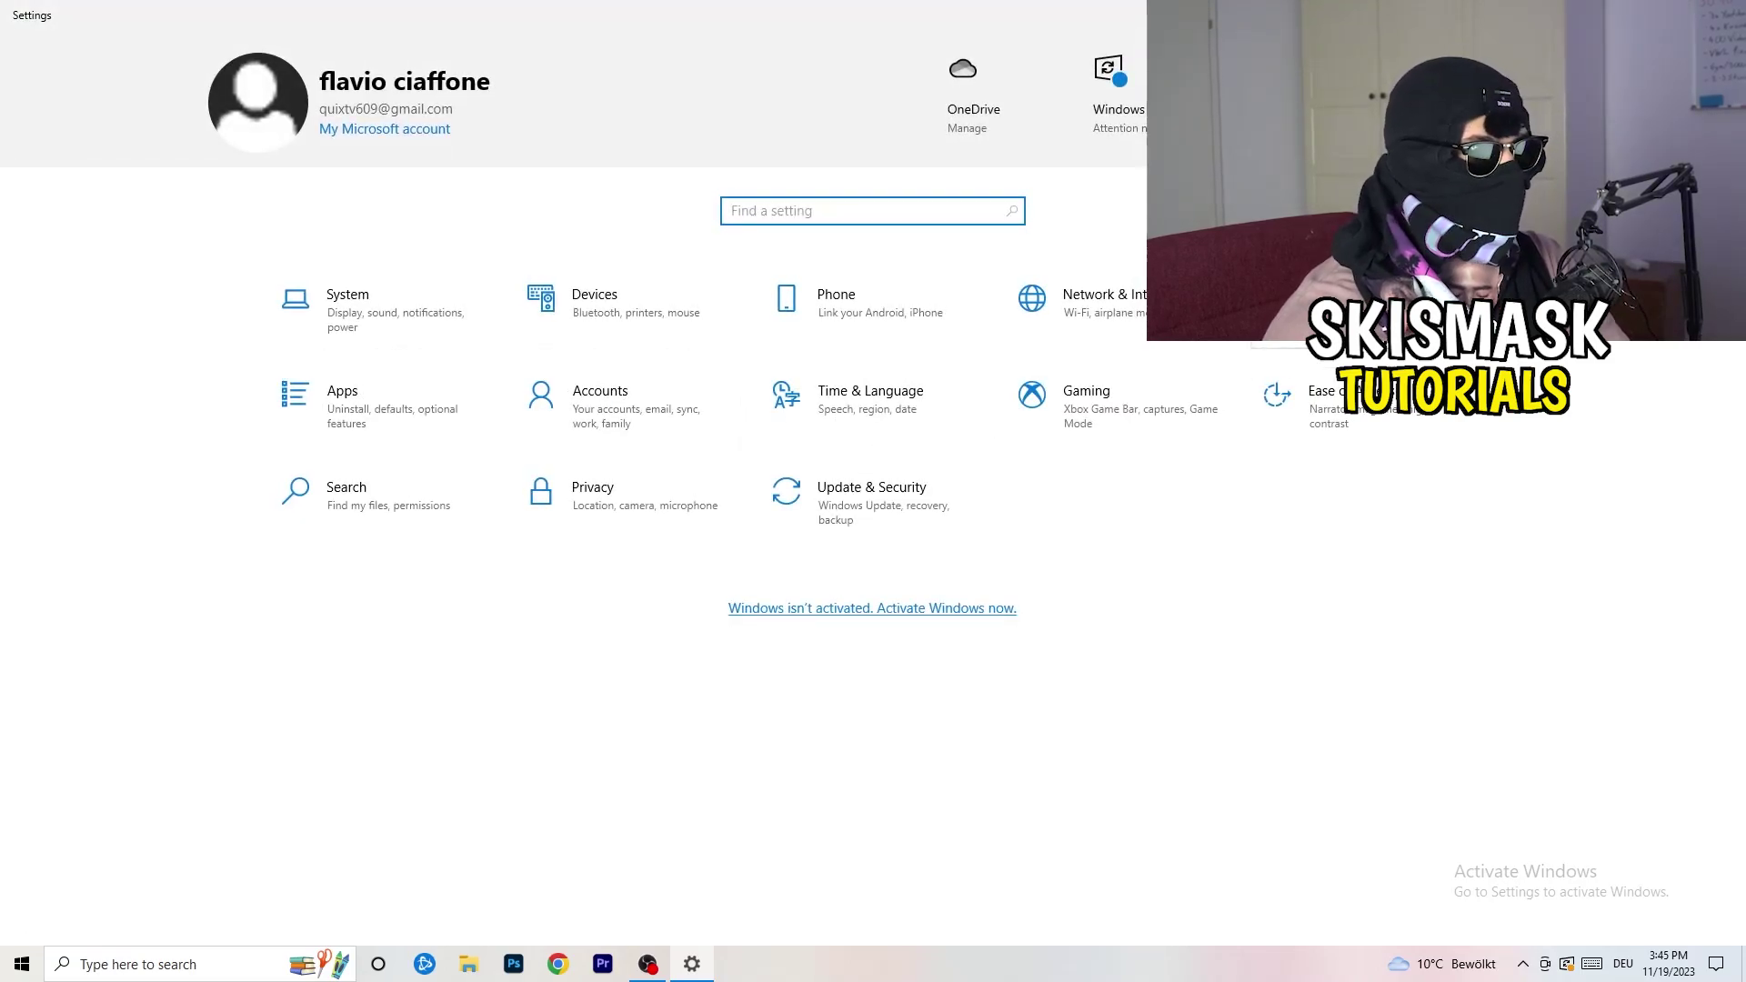
pyautogui.click(855, 499)
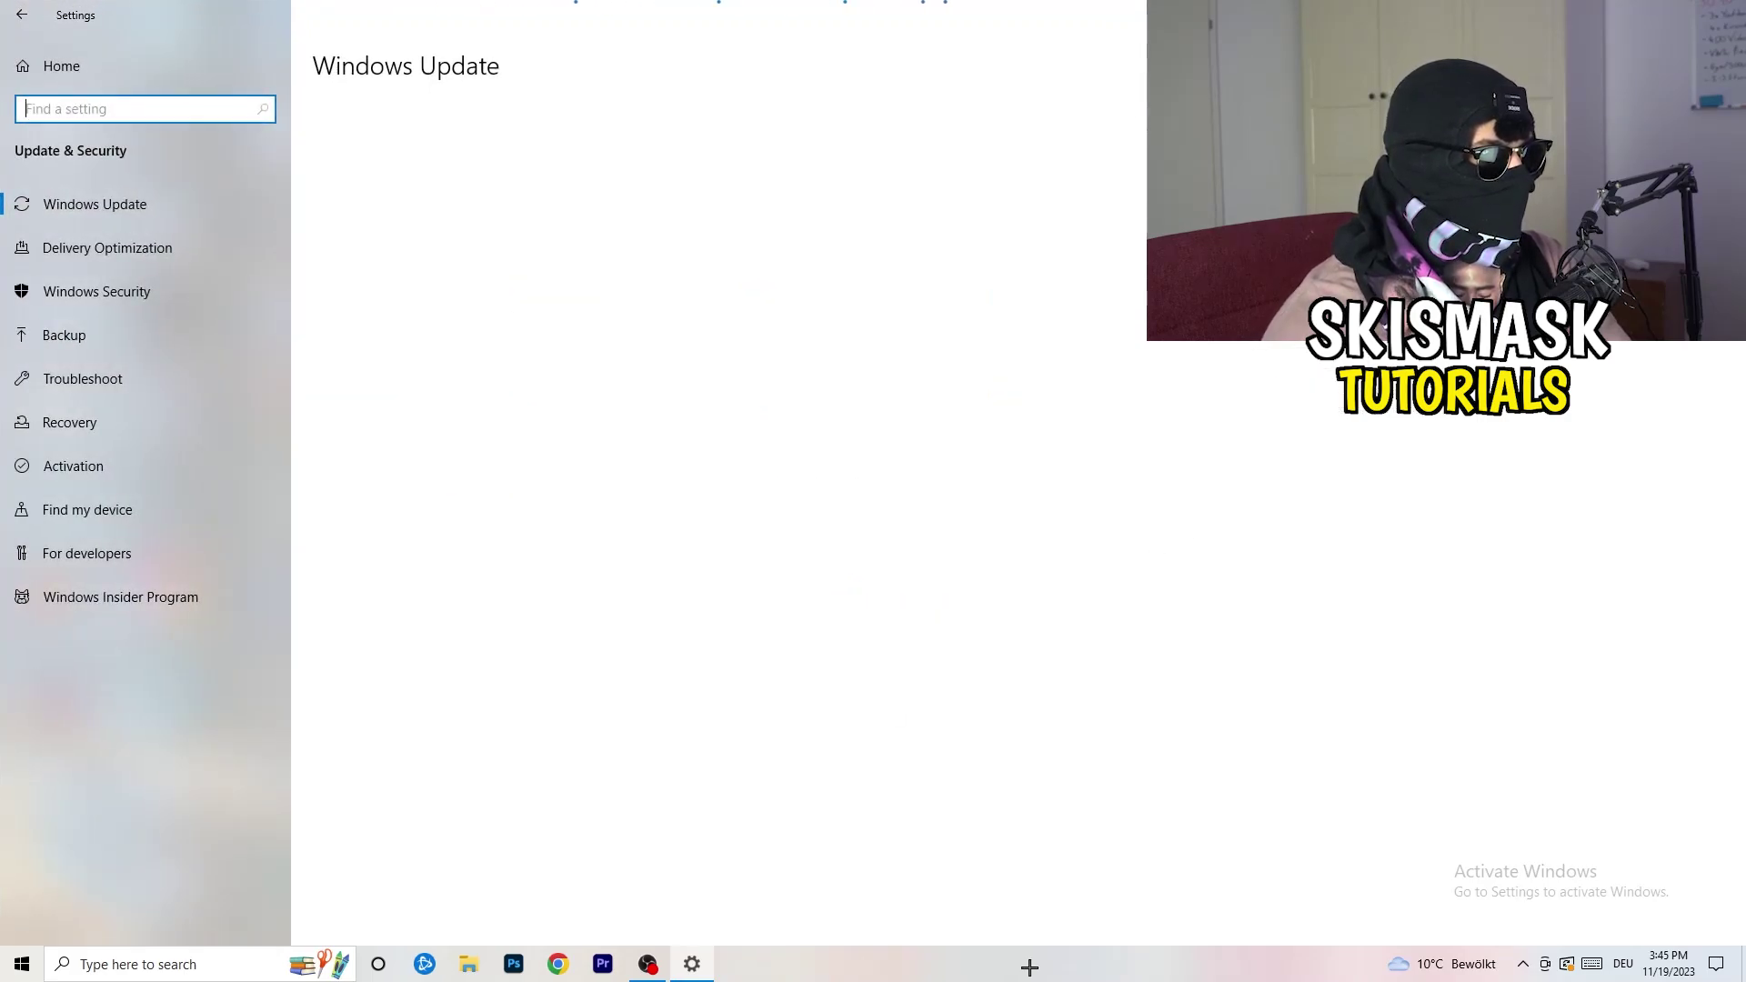